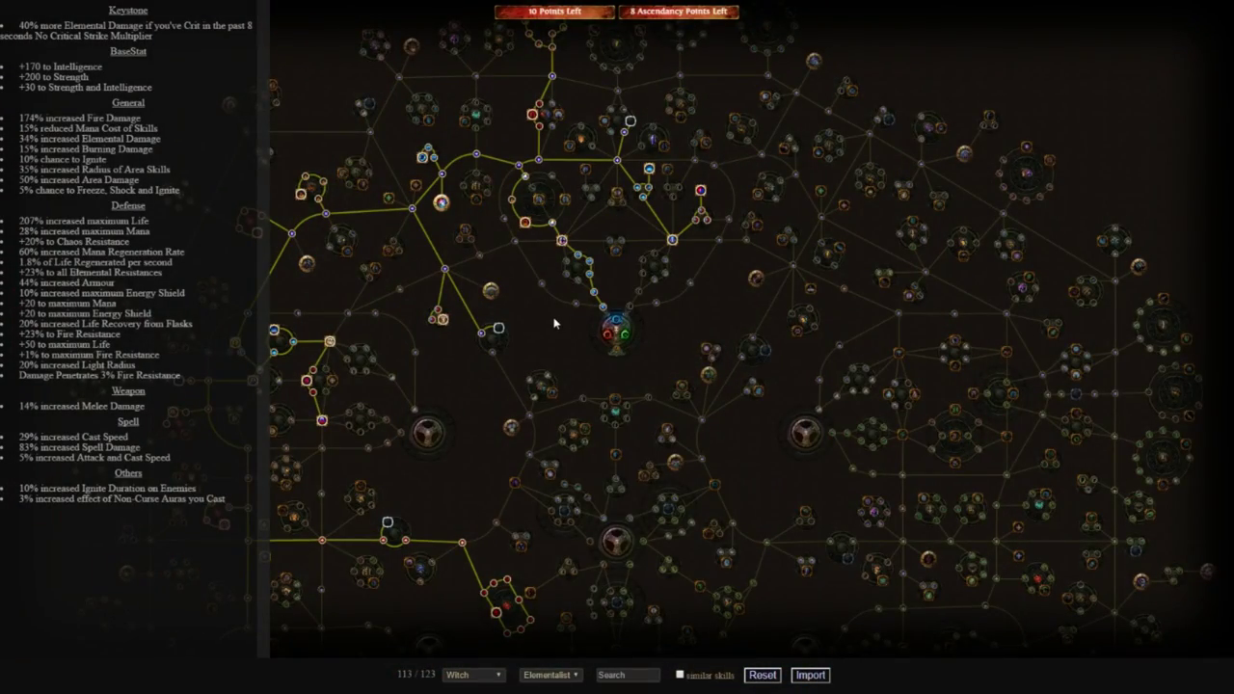
Refund the southern passive branch, western jewel socket, keystone, Cast Speed cluster, northern fire damage branch, and the Intelligence node leading to the northern jewel socket
drag(550, 332, 663, 323)
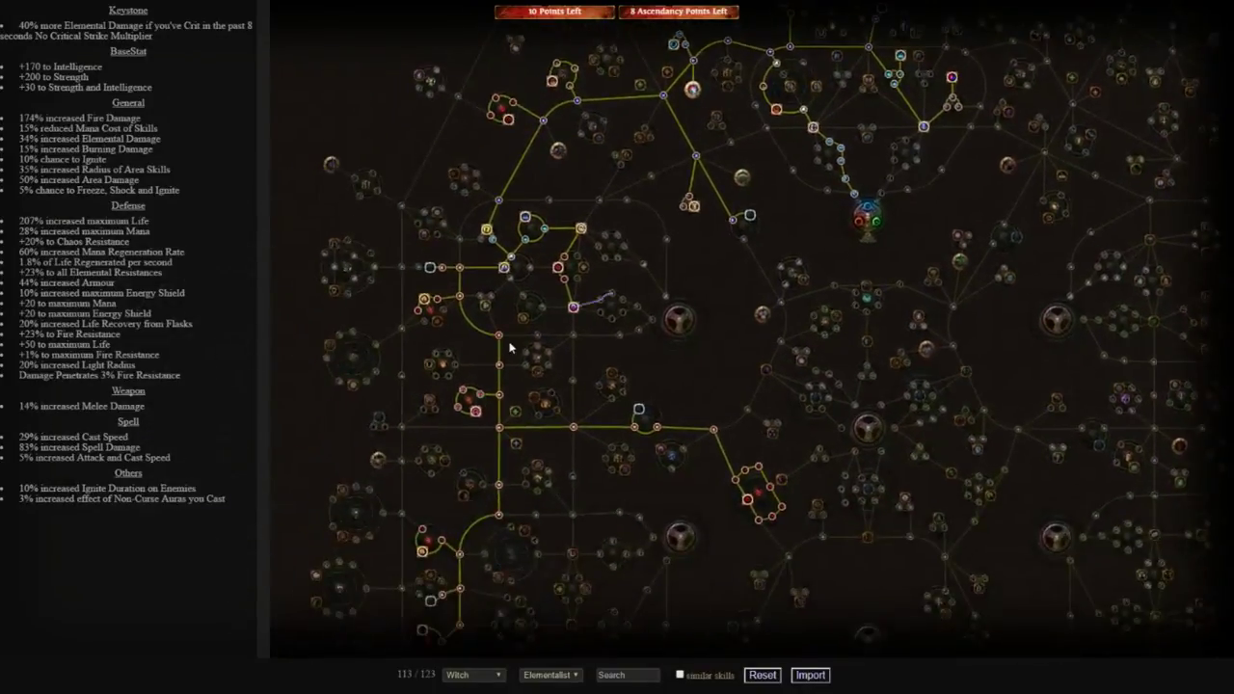
click(498, 334)
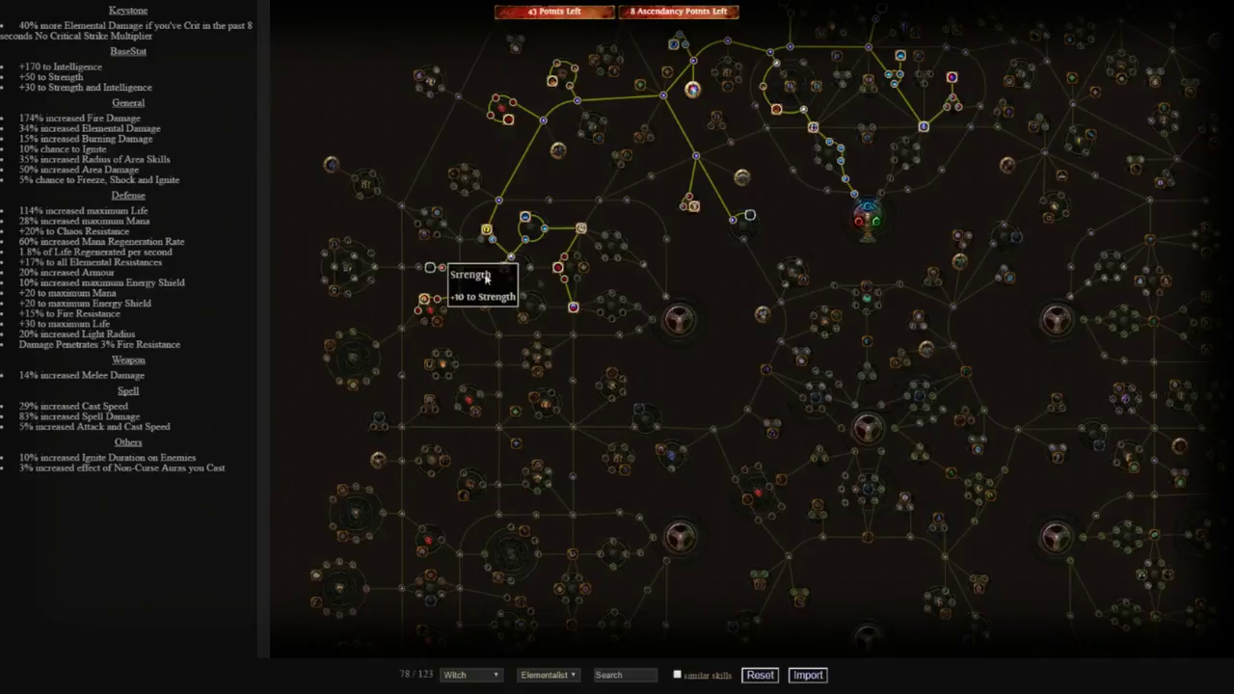
click(486, 279)
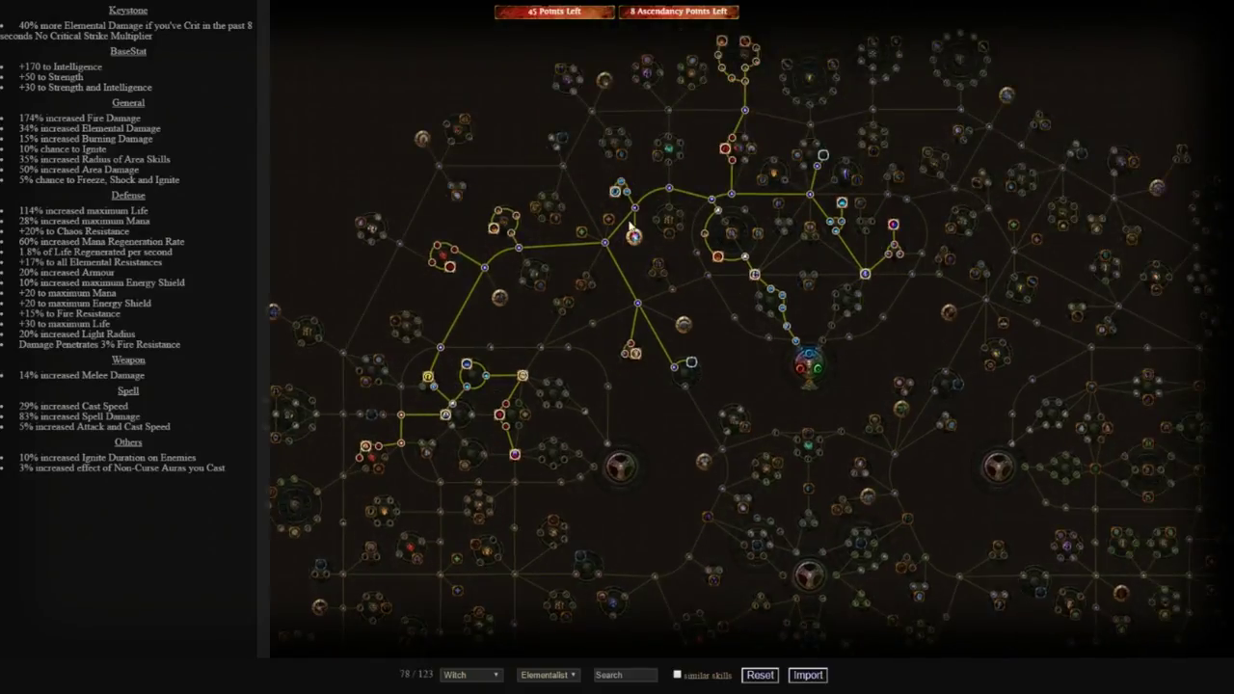
click(632, 233)
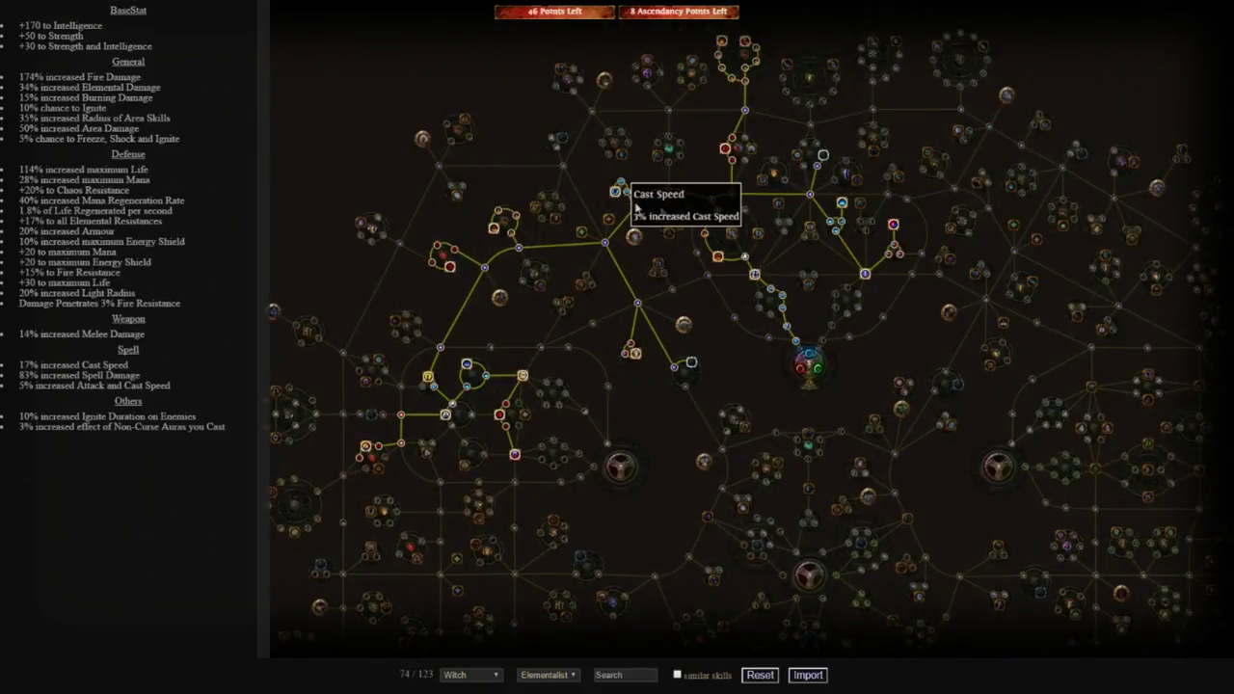
click(744, 135)
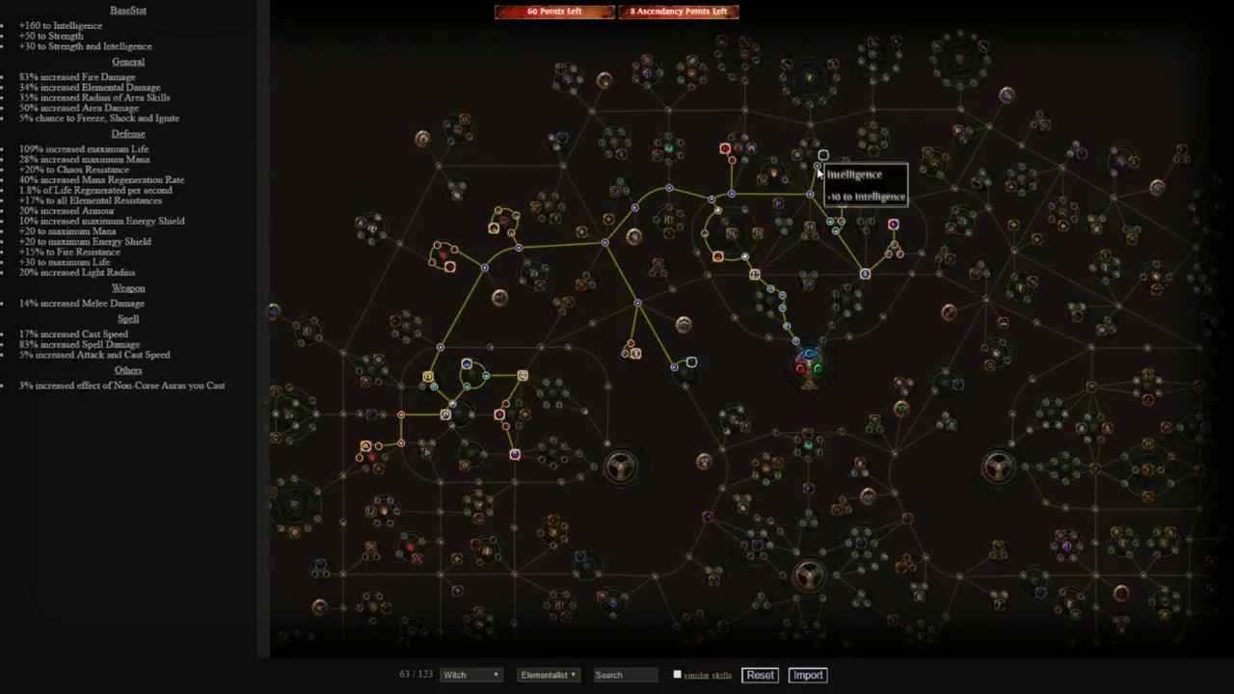
click(818, 170)
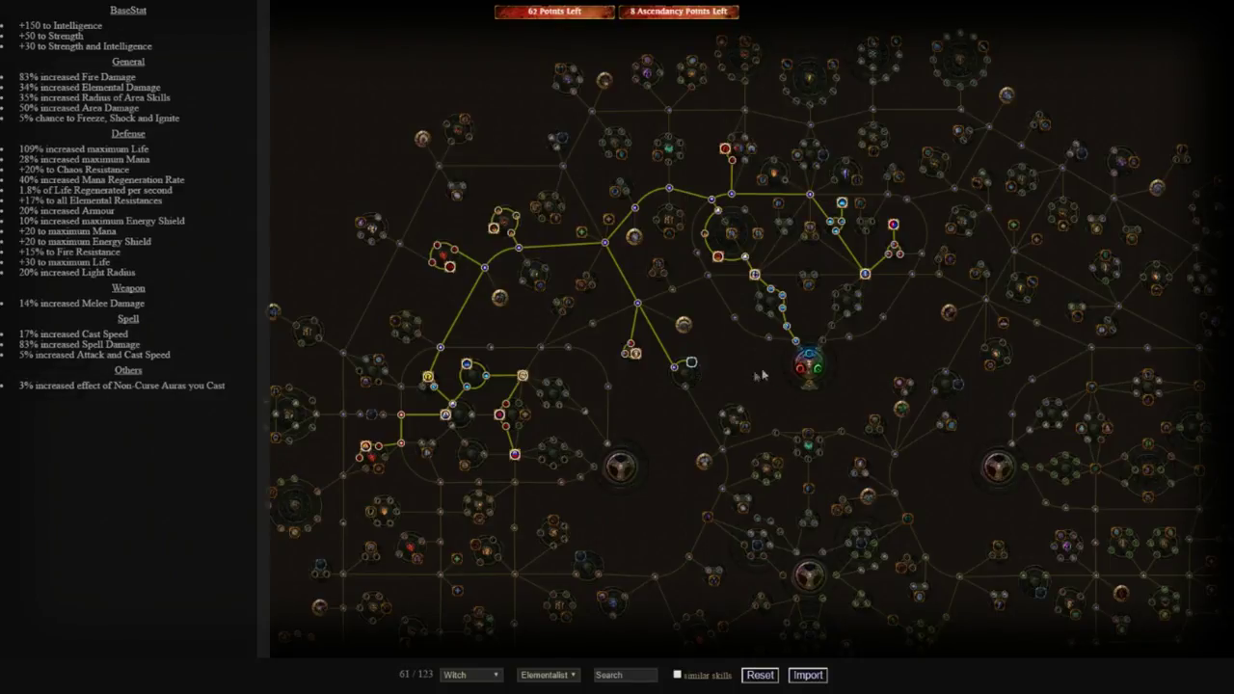
Examine the remaining allocated passives from the Witch start across to the western clusters, including Explosive Impact
drag(756, 403, 762, 441)
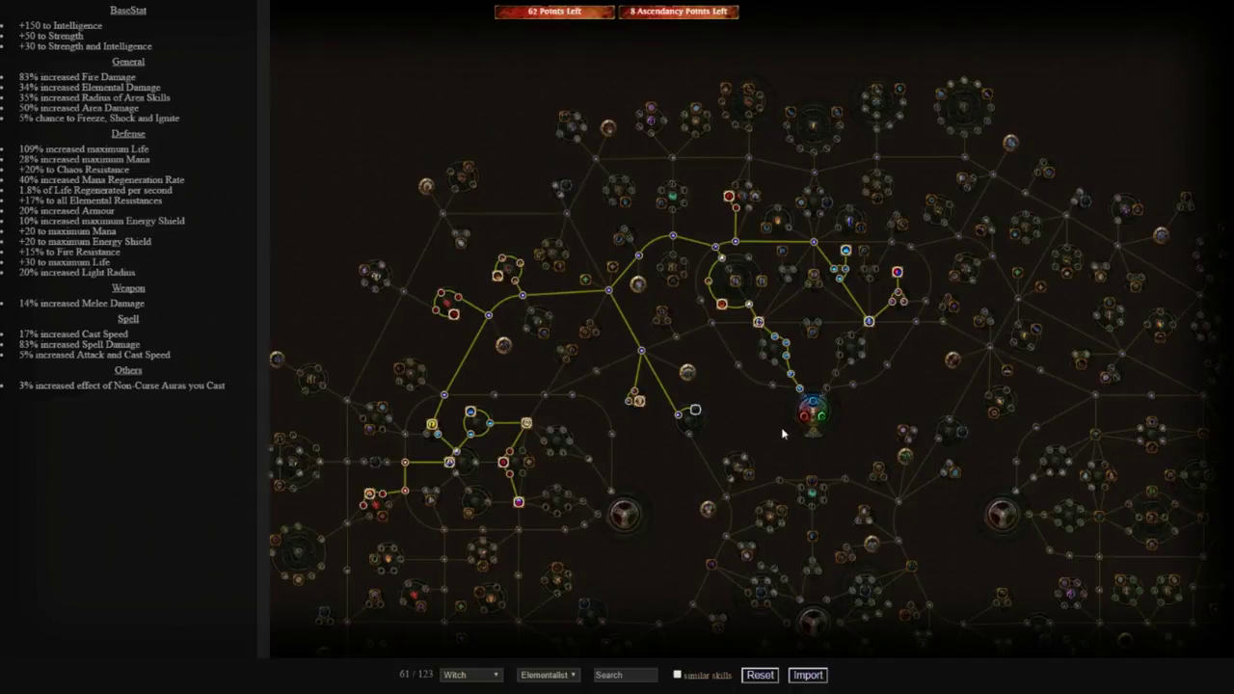
scroll(773, 434, up, 3)
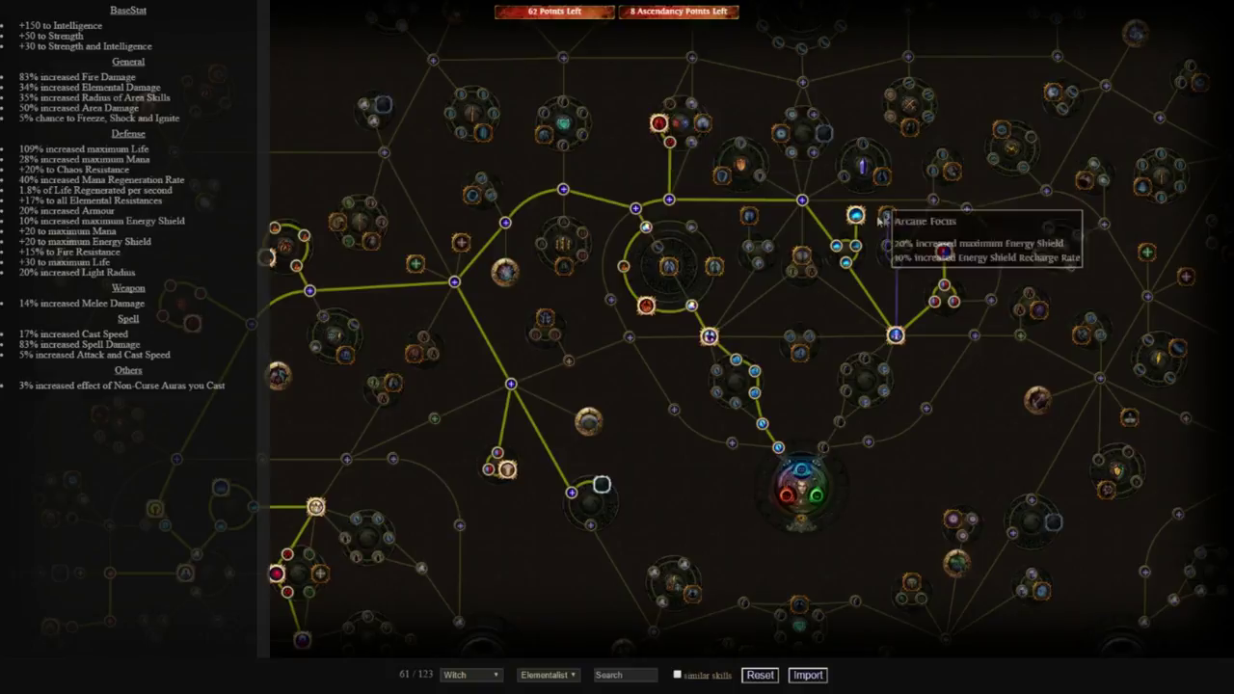
drag(516, 322, 766, 256)
drag(598, 372, 682, 303)
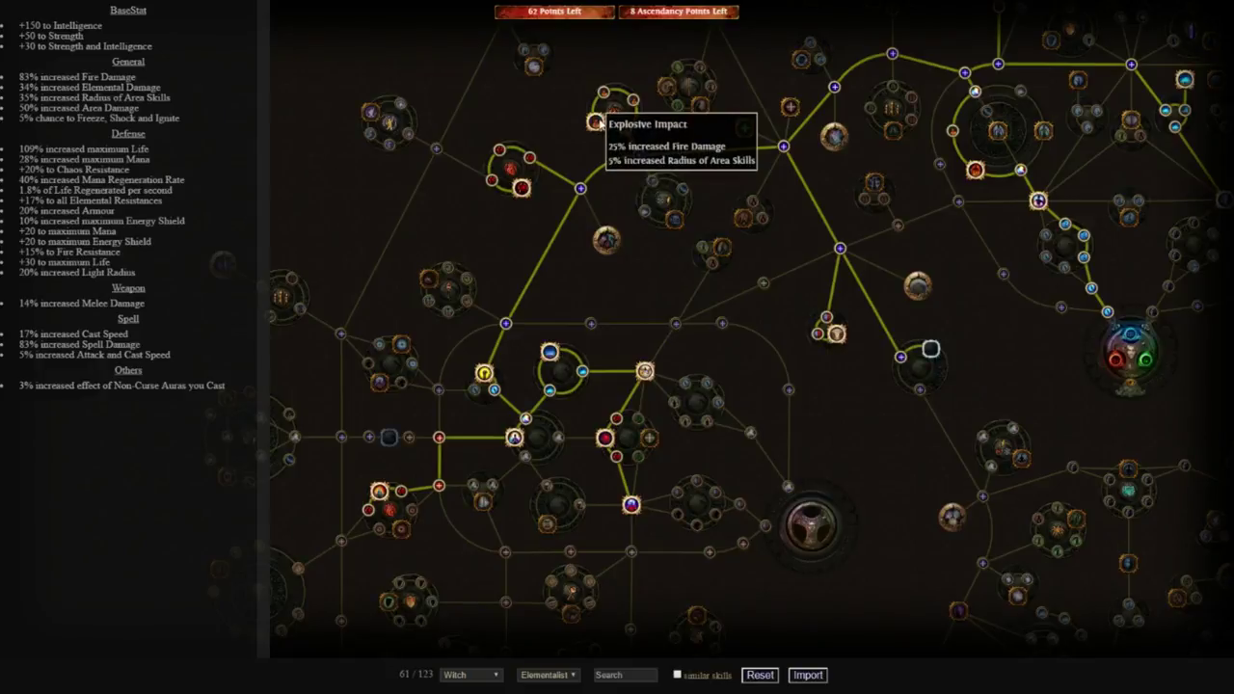
drag(559, 293, 564, 285)
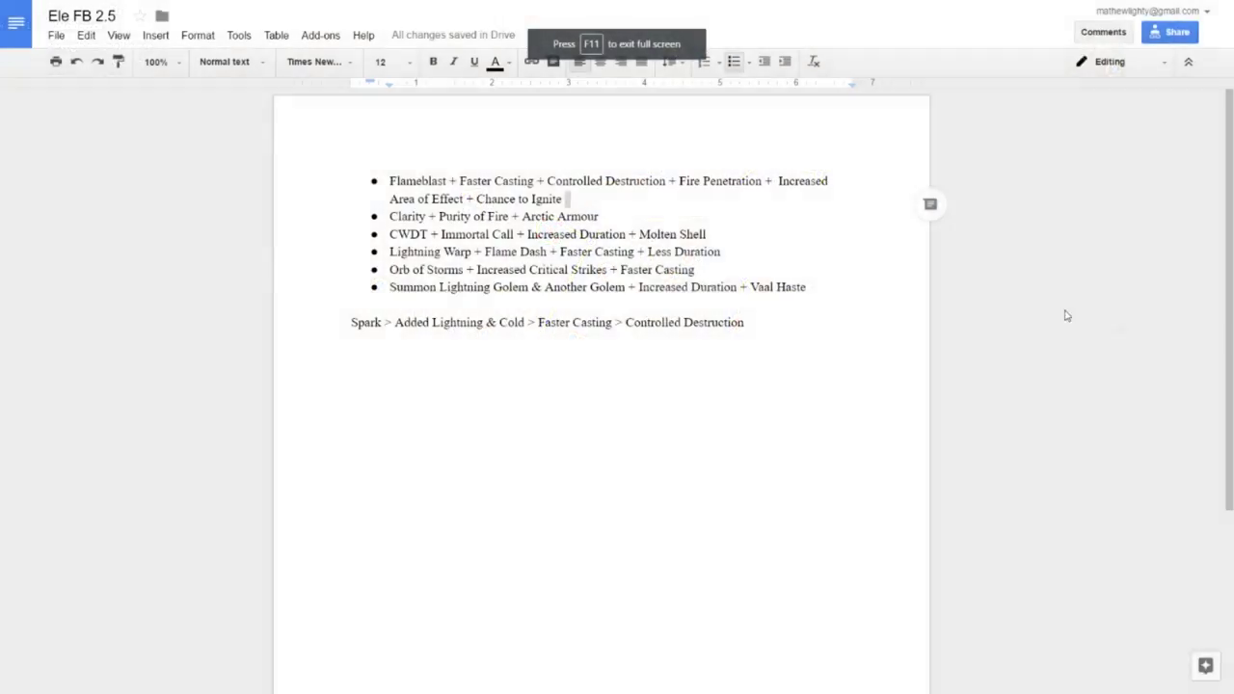
Switch to the Ele FB 2.5 document and add the line "Herald of thunder & ice &clarity" below the Spark line, leaving a blank line between
click(871, 268)
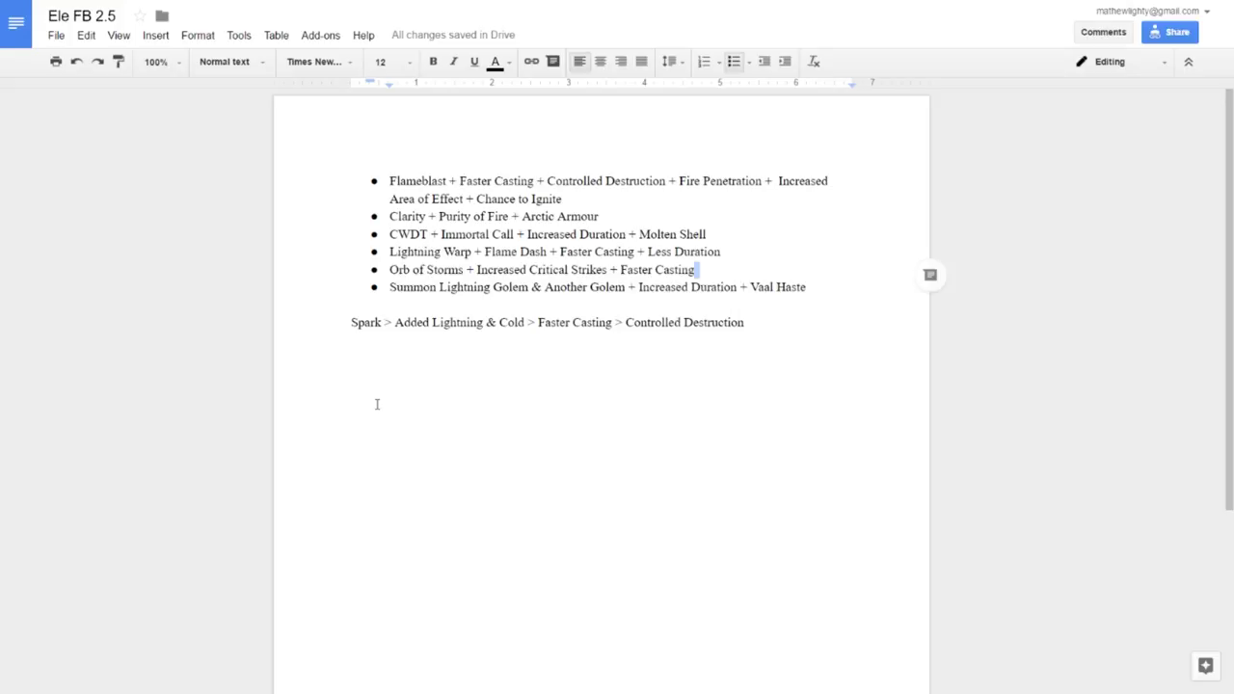
click(796, 340)
key(Return)
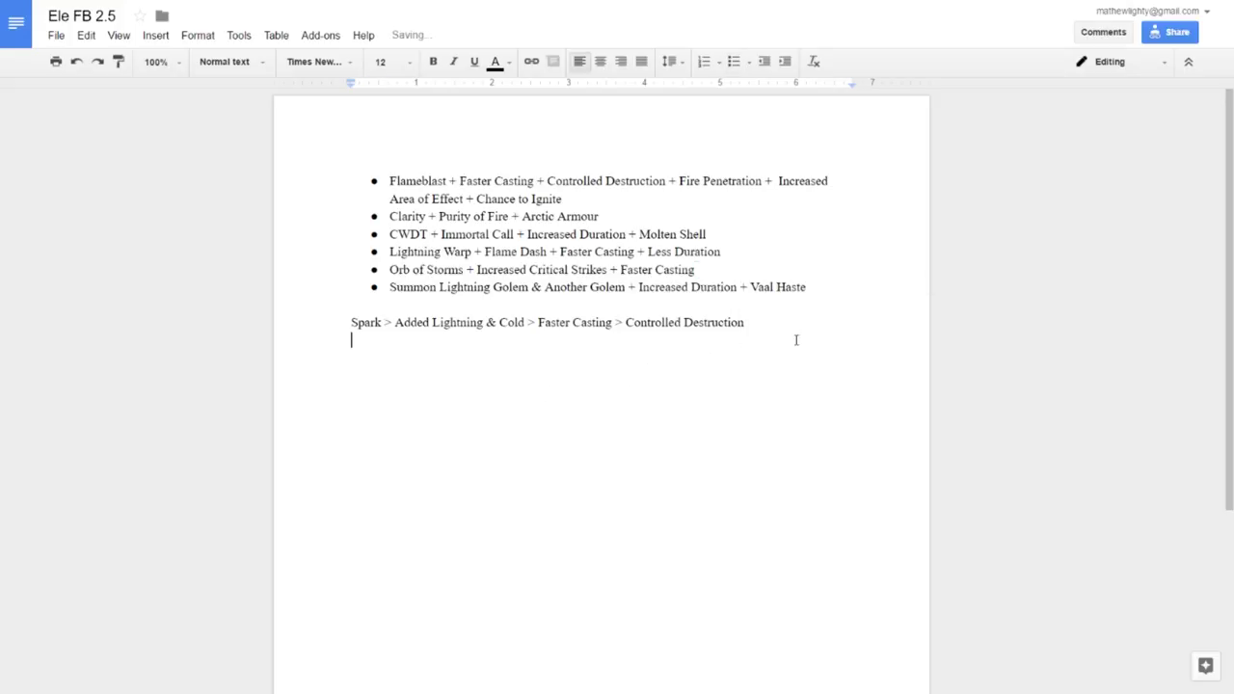
key(Return)
text(Herald of thunder &)
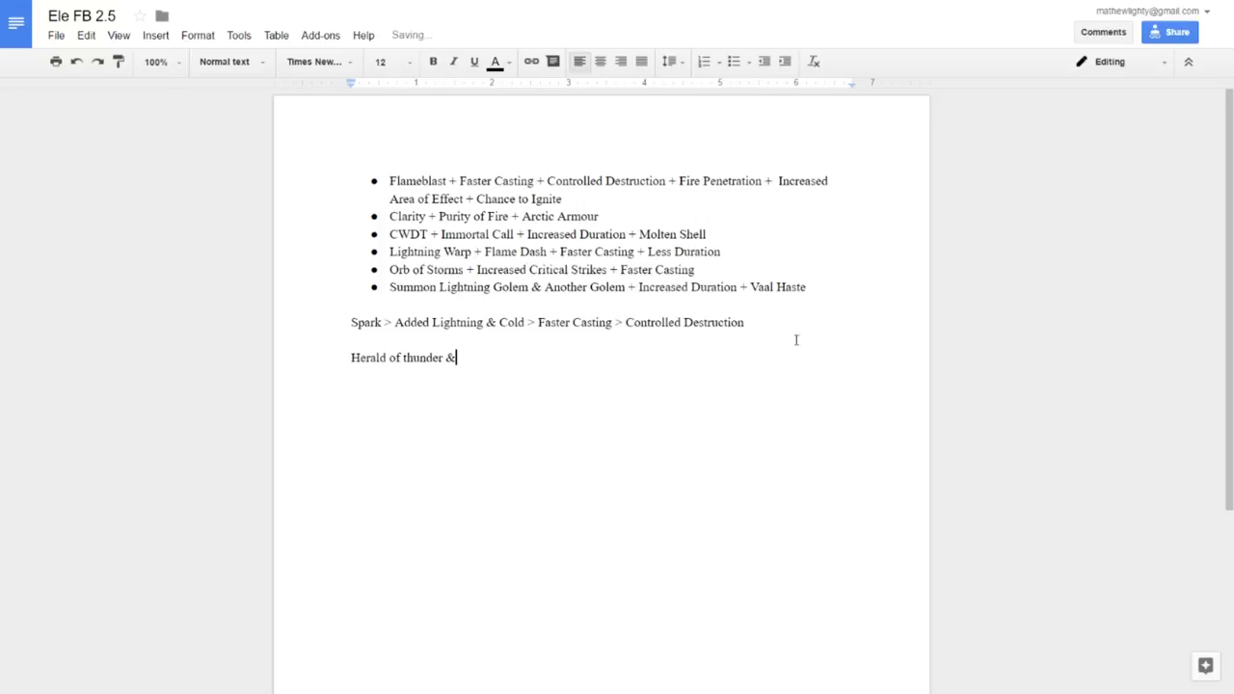
text( ice &clarity)
key(Left)
key(Left)
key(Left)
key(Left)
key(Left)
key(Left)
key(Left)
key(Up)
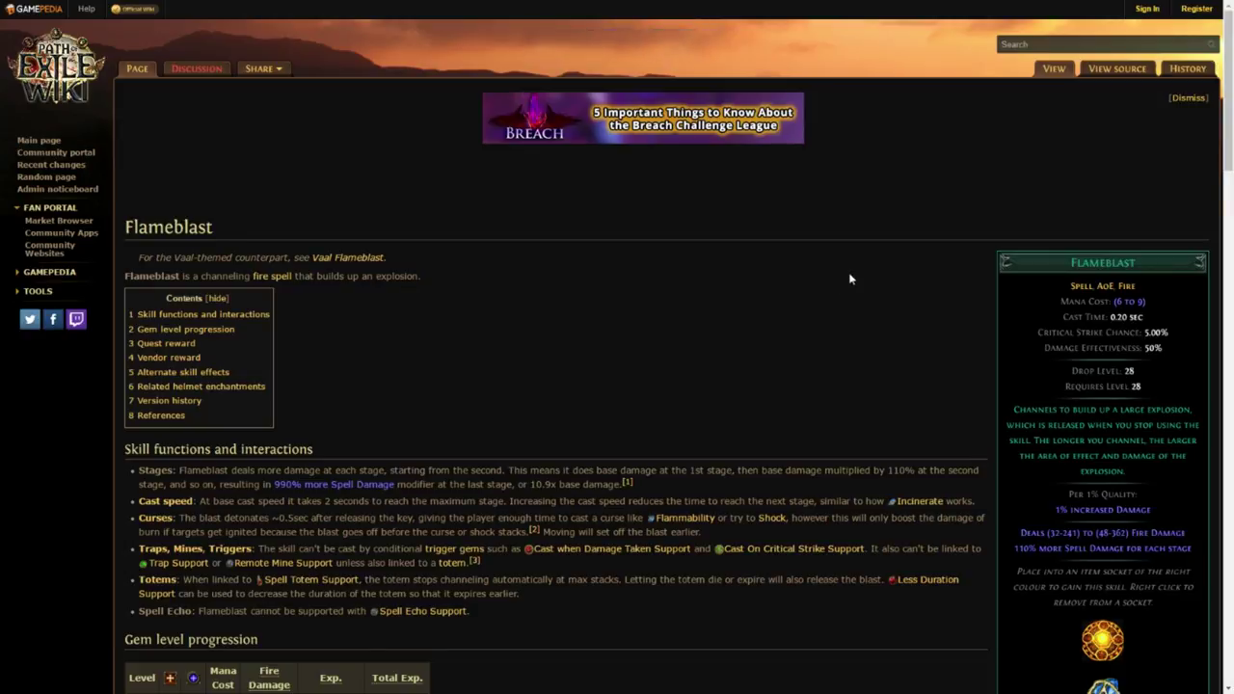
Read down the Flameblast wiki page past the skill functions to the gem level progression
scroll(849, 279, down, 10)
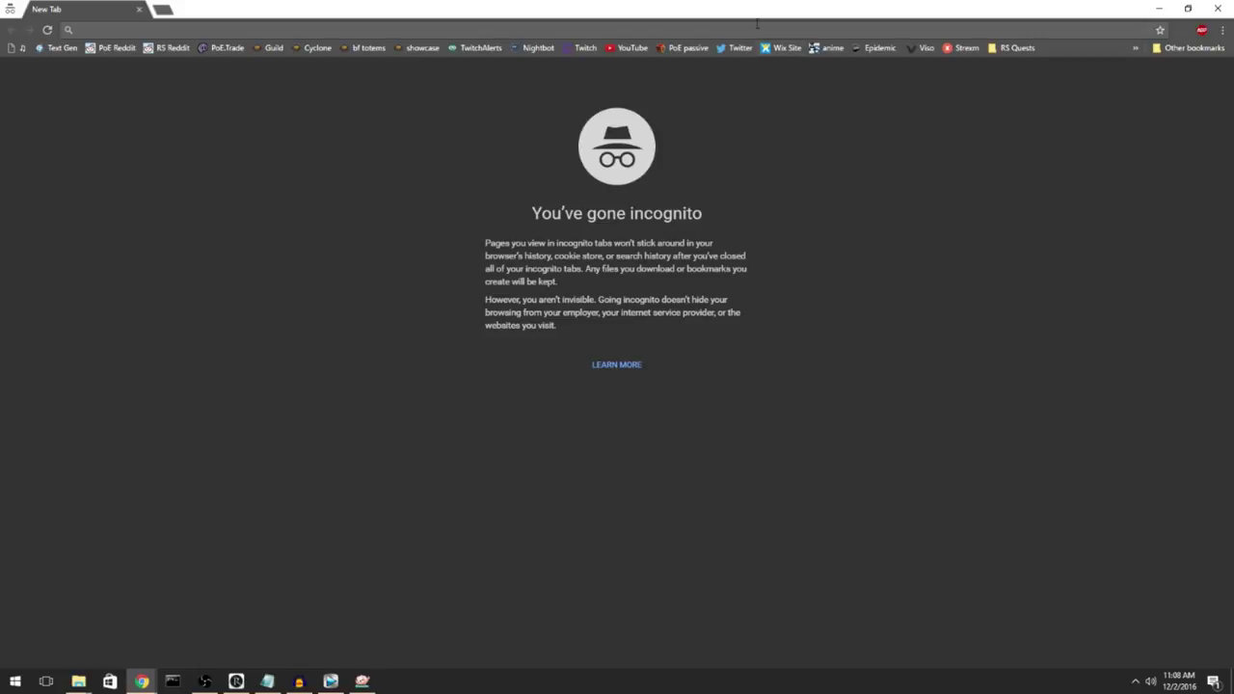
Search the web for "poe aura calc" and open Mikelat's Path of Exile Aura Calculator
text(poe aura calc)
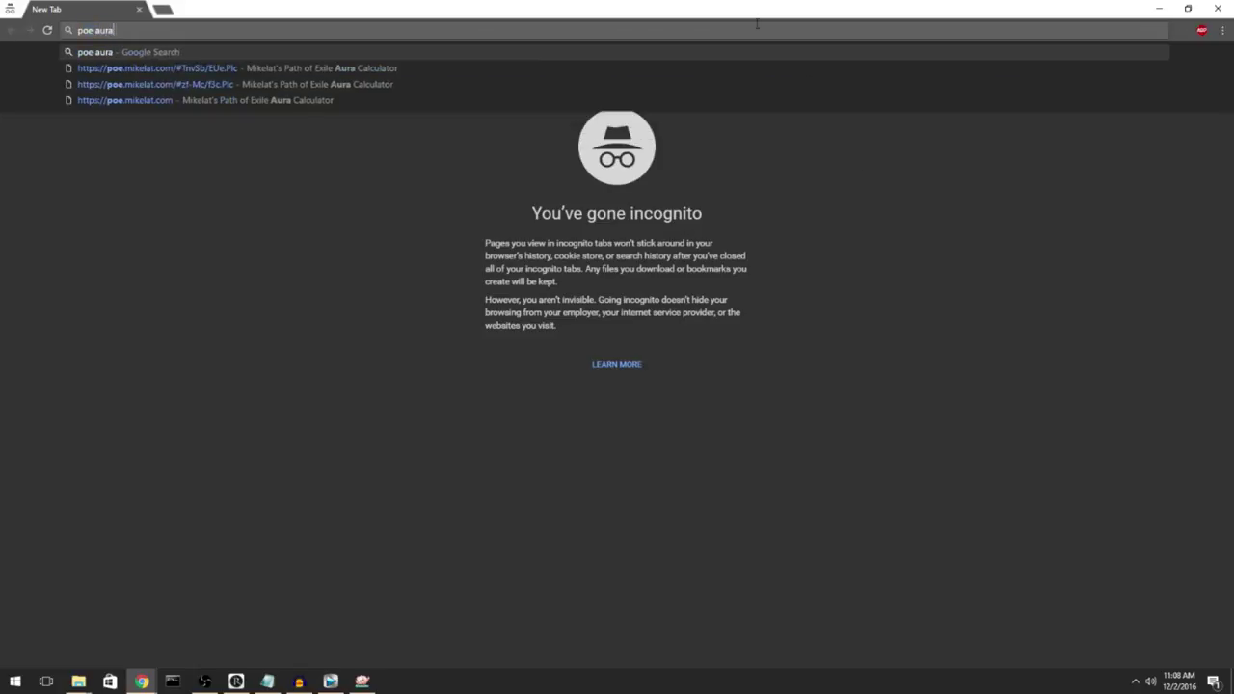
text(\)
key(Return)
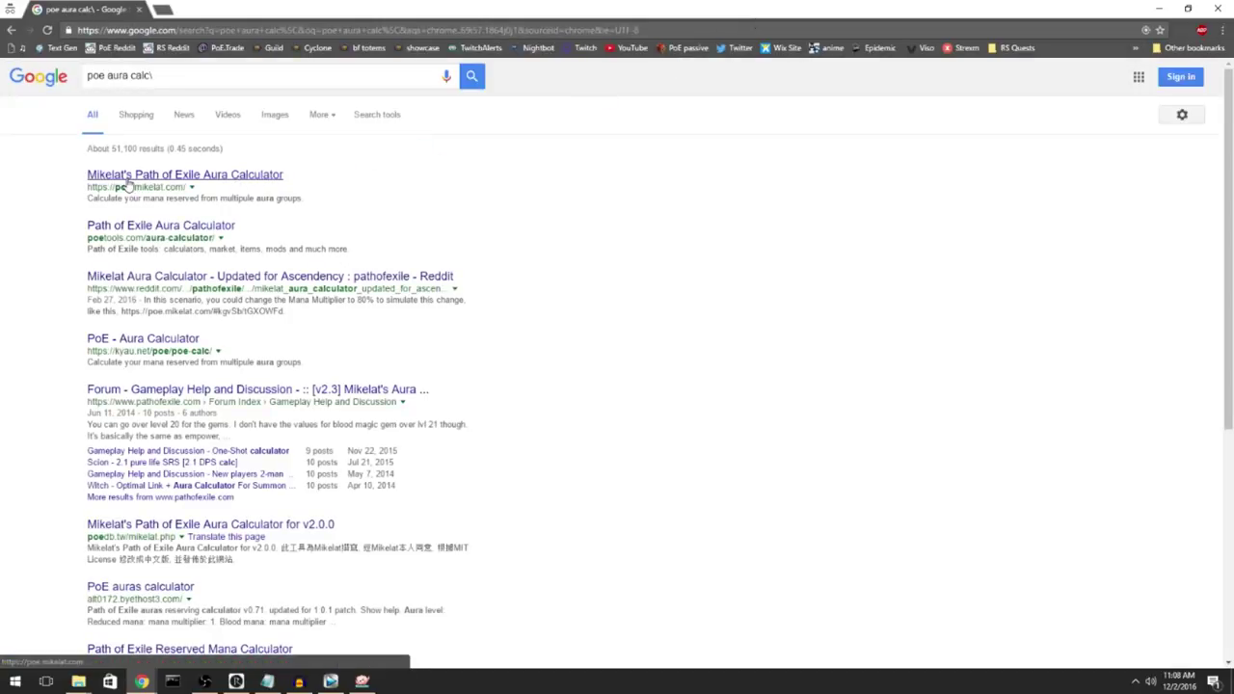
click(126, 181)
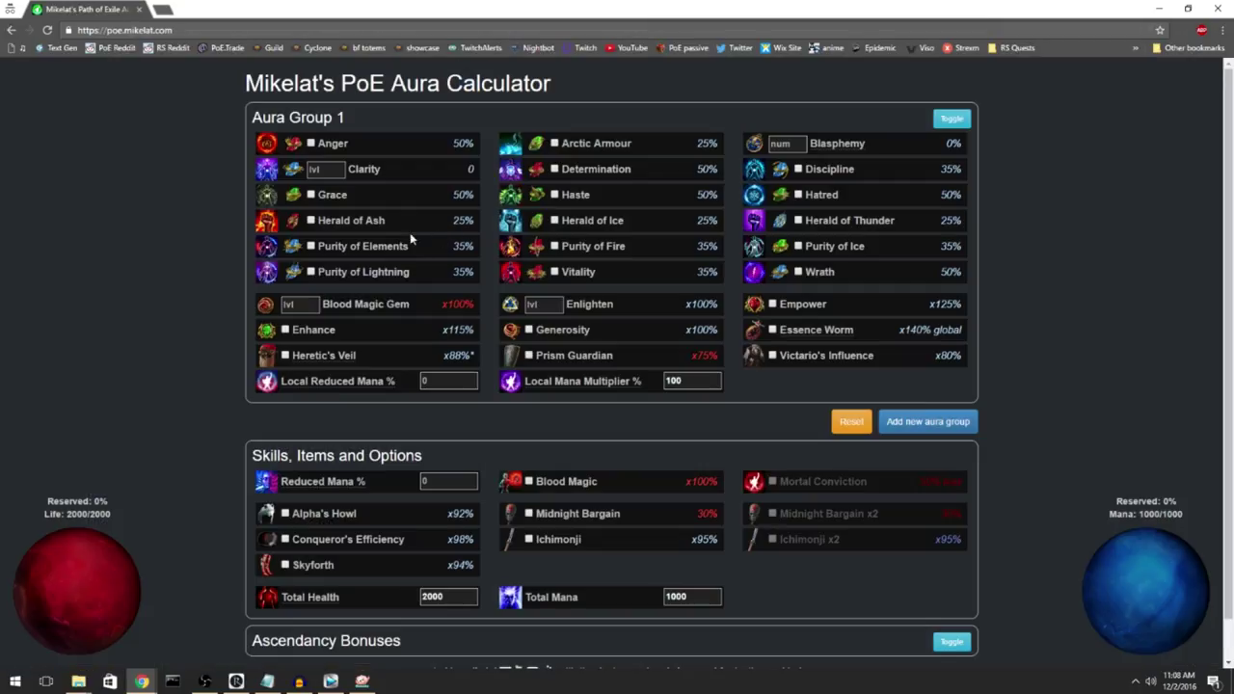
Try an aura setup with 14% reduced mana and Purity of Fire, Herald of Ice and Arctic Armour enabled in Aura Group 1
click(190, 29)
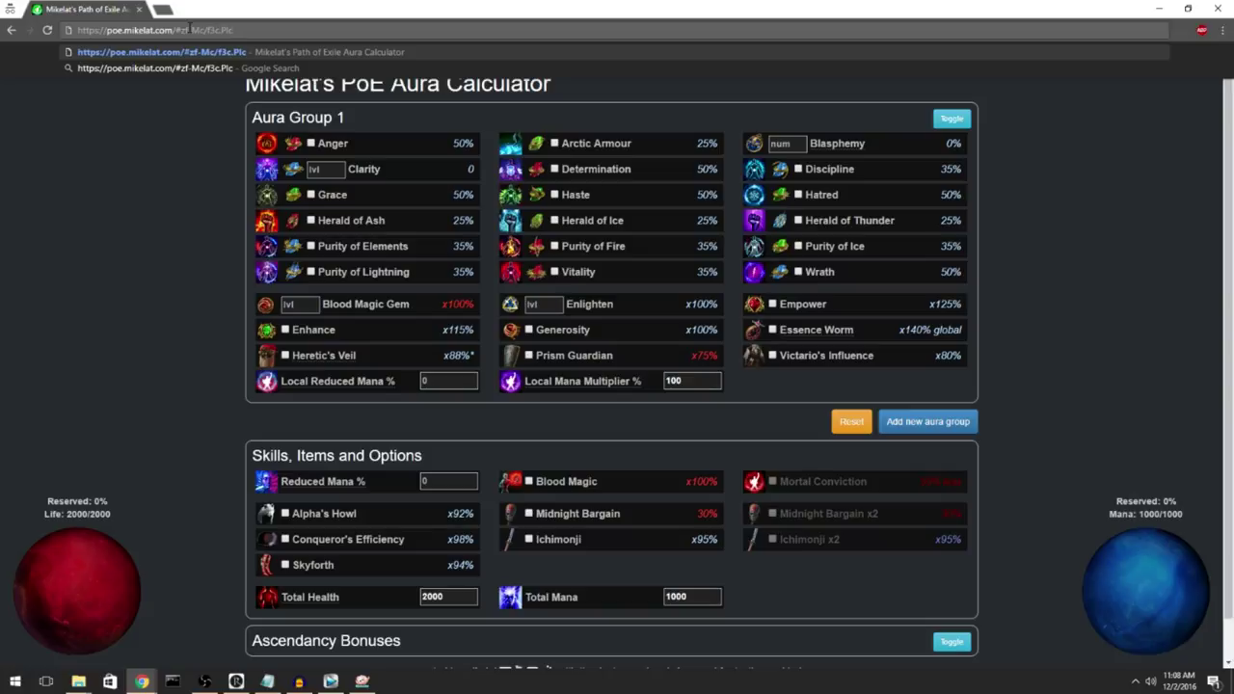
click(164, 194)
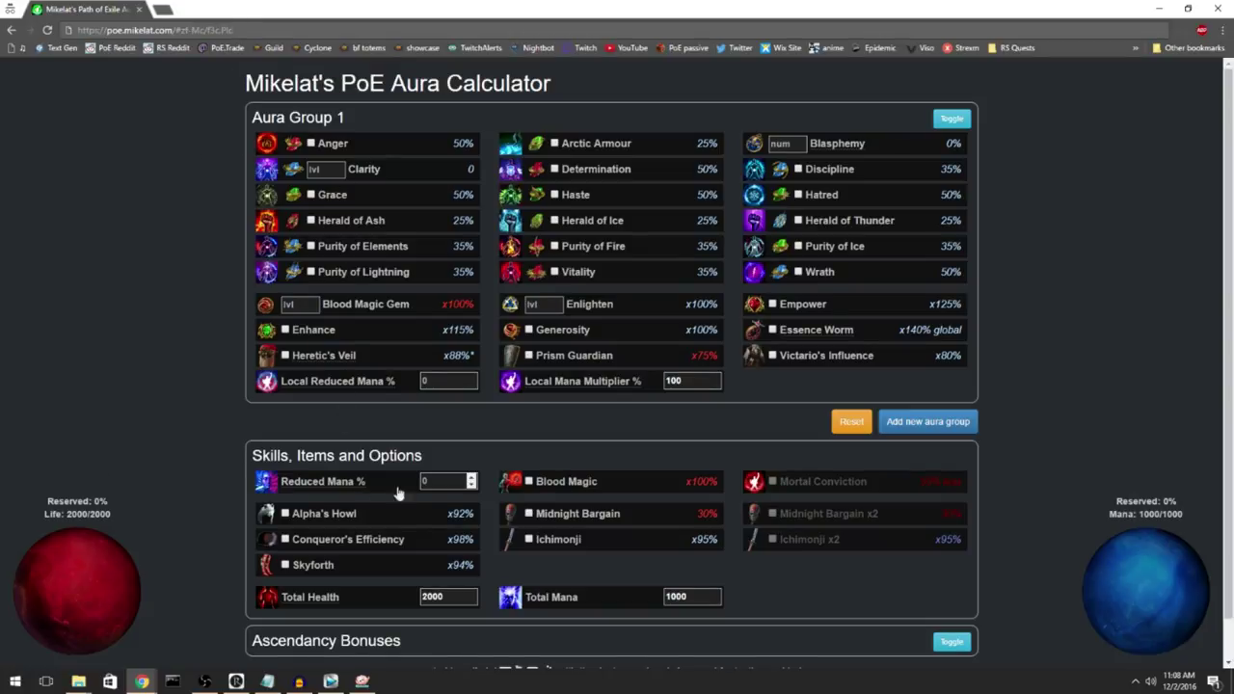
click(433, 479)
text(14)
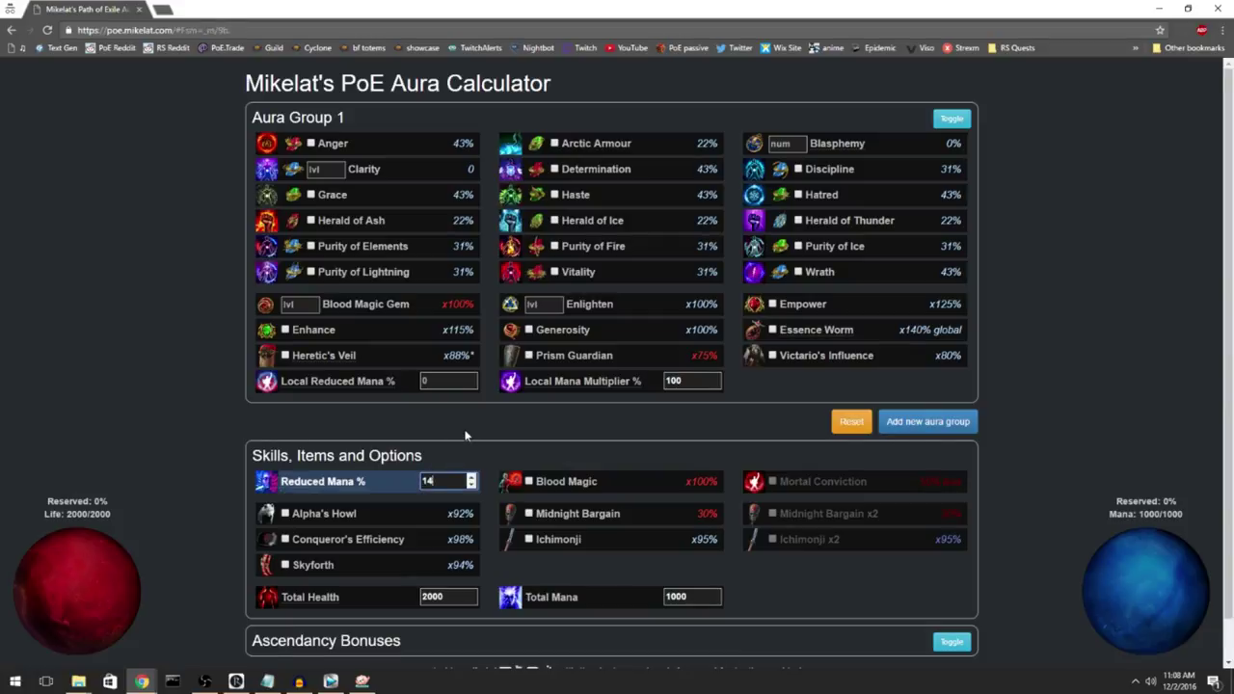
click(554, 247)
click(554, 221)
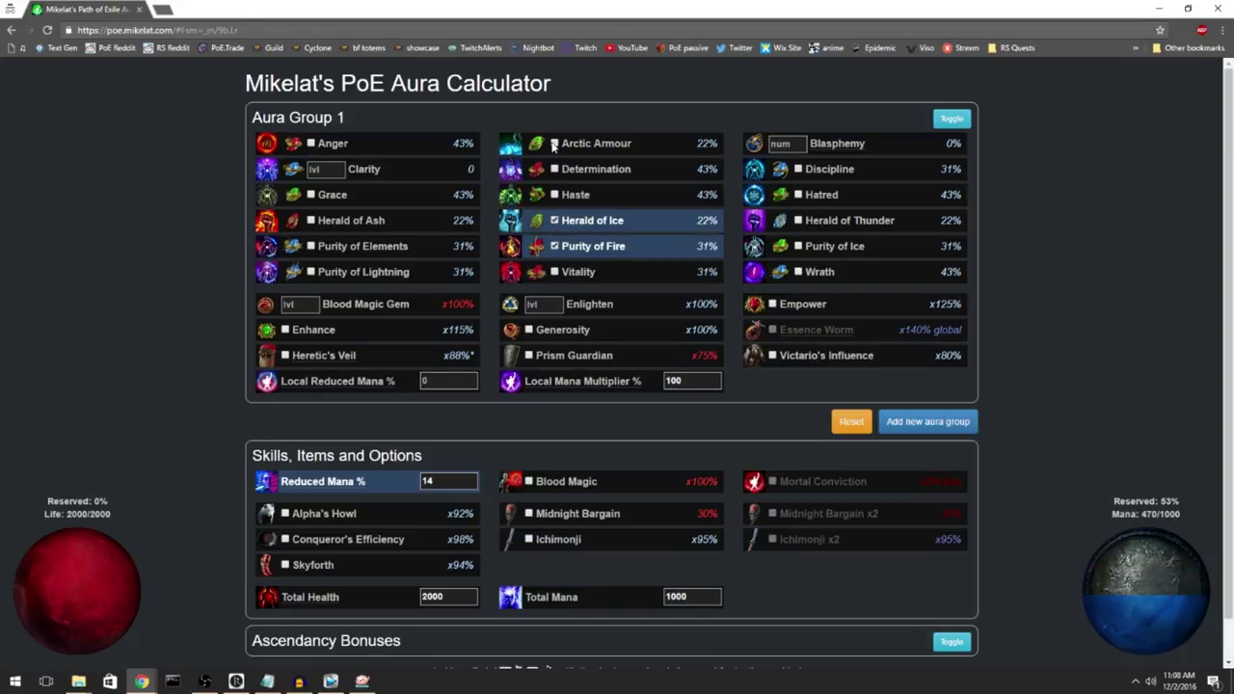
click(554, 144)
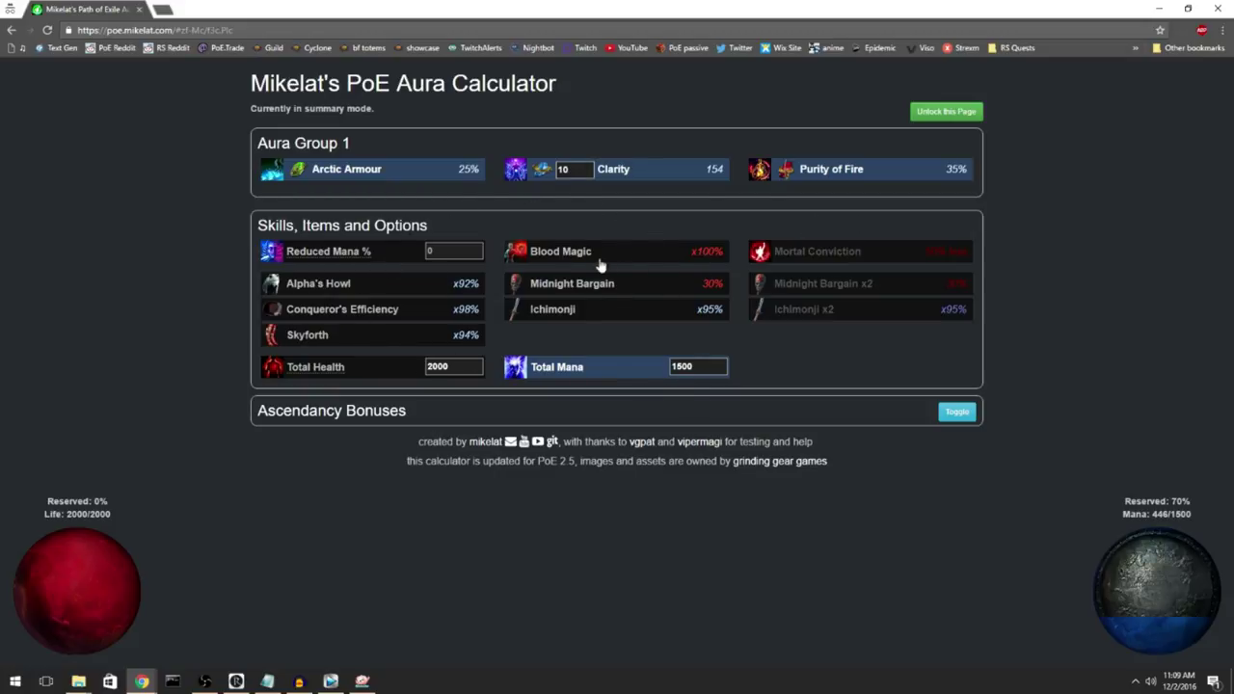
Unlock the saved aura setup's summary for editing and add a second aura group
click(947, 112)
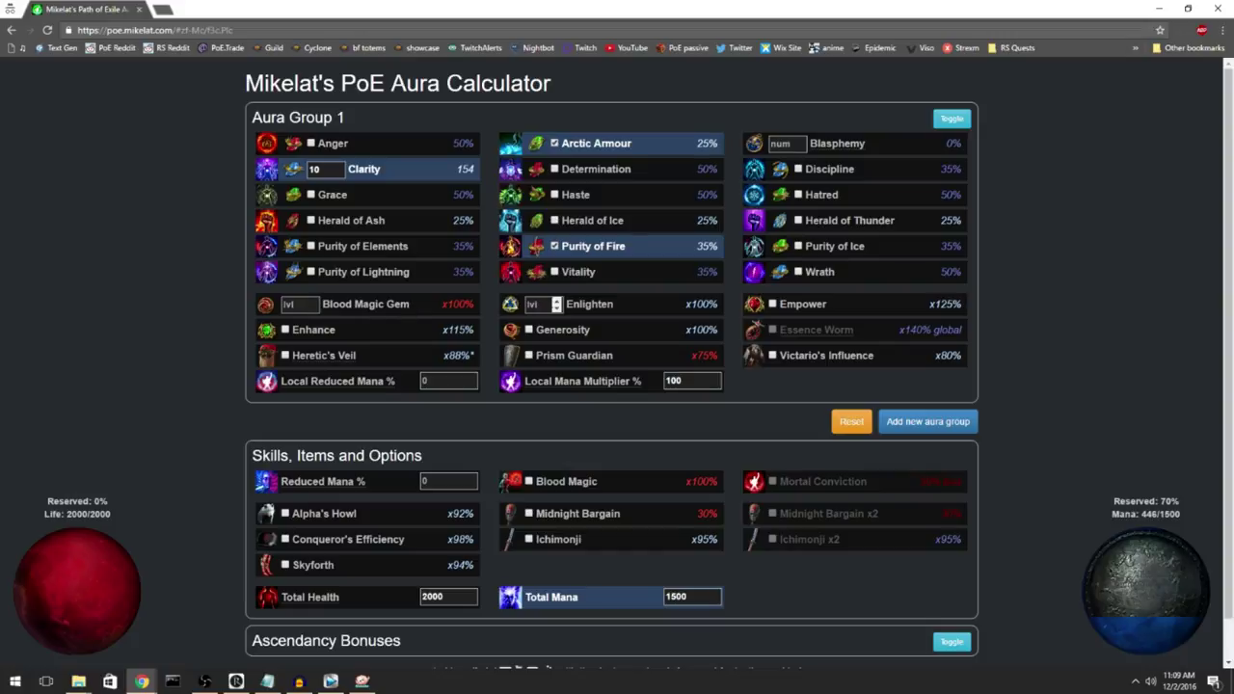
click(931, 422)
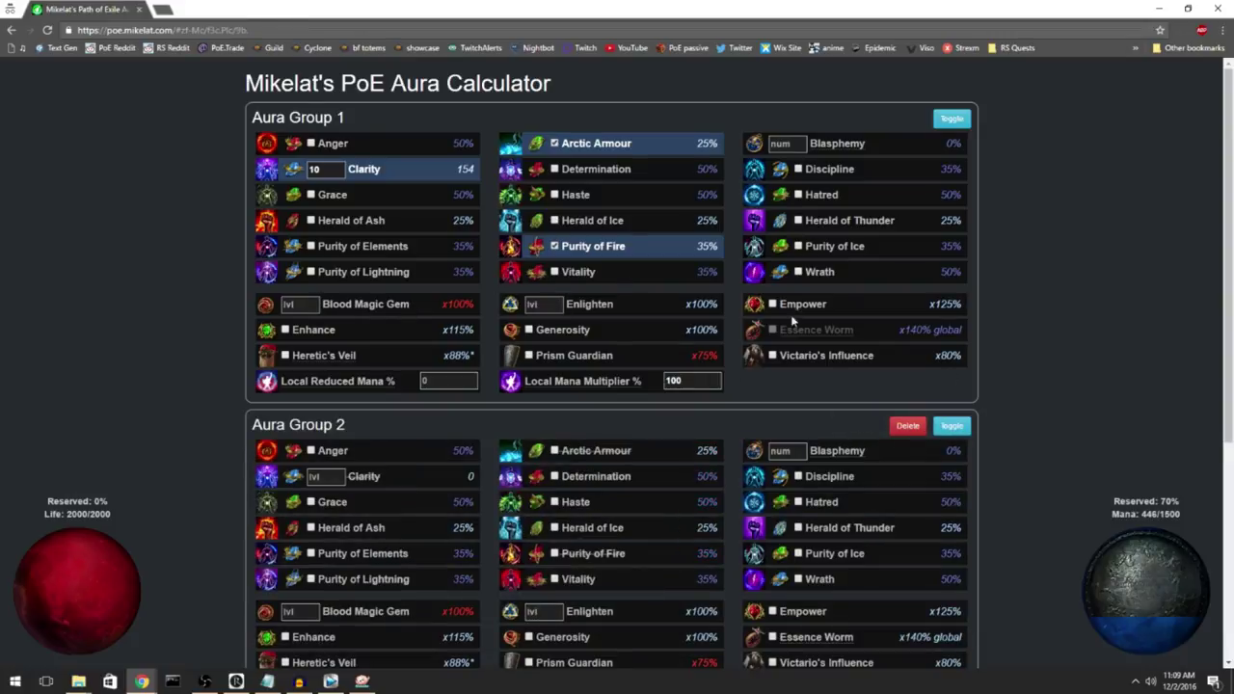
scroll(656, 335, down, 2)
scroll(646, 359, up, 2)
scroll(646, 358, down, 3)
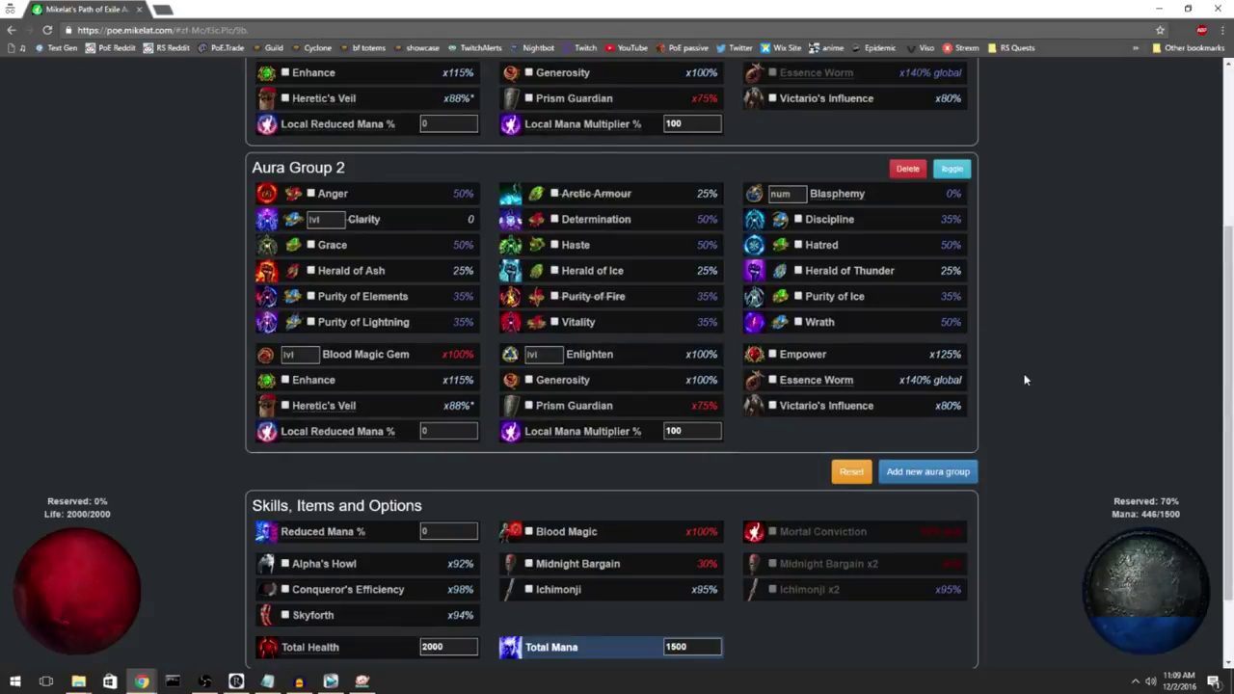
scroll(1025, 372, up, 1)
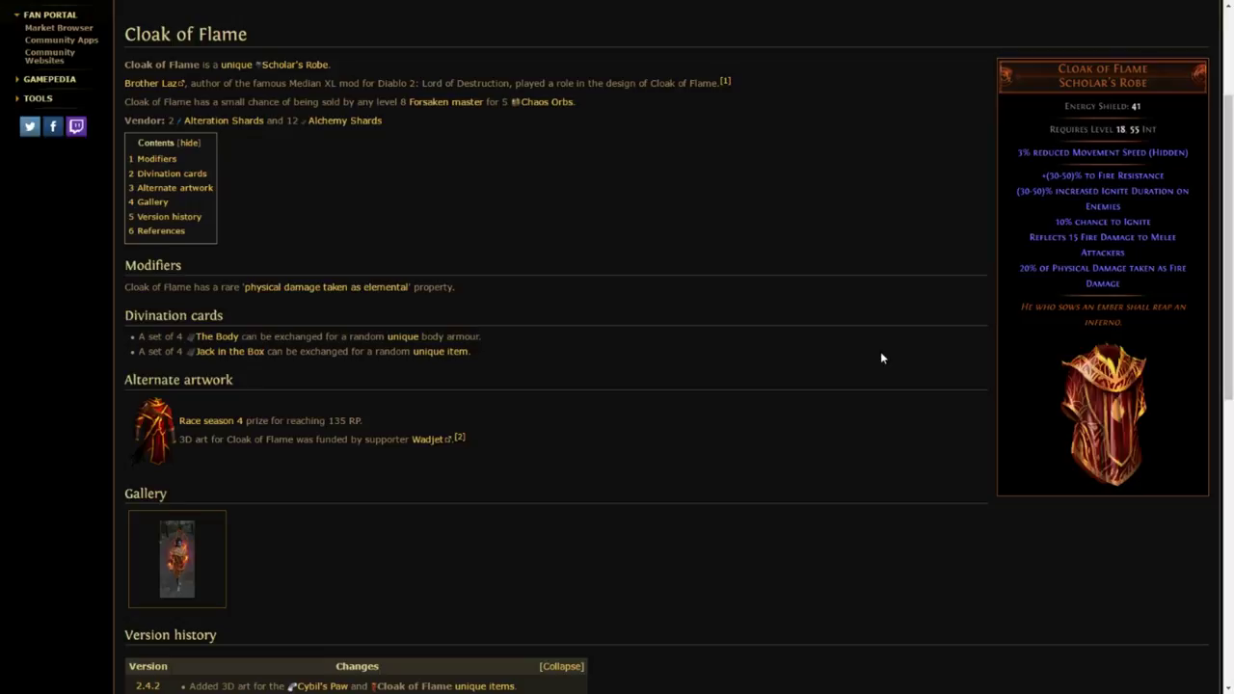
Find Cloak of Flame among the Energy Shield (Intelligence) entries in the wiki's list of unique body armours and open its page
key(alt+Left)
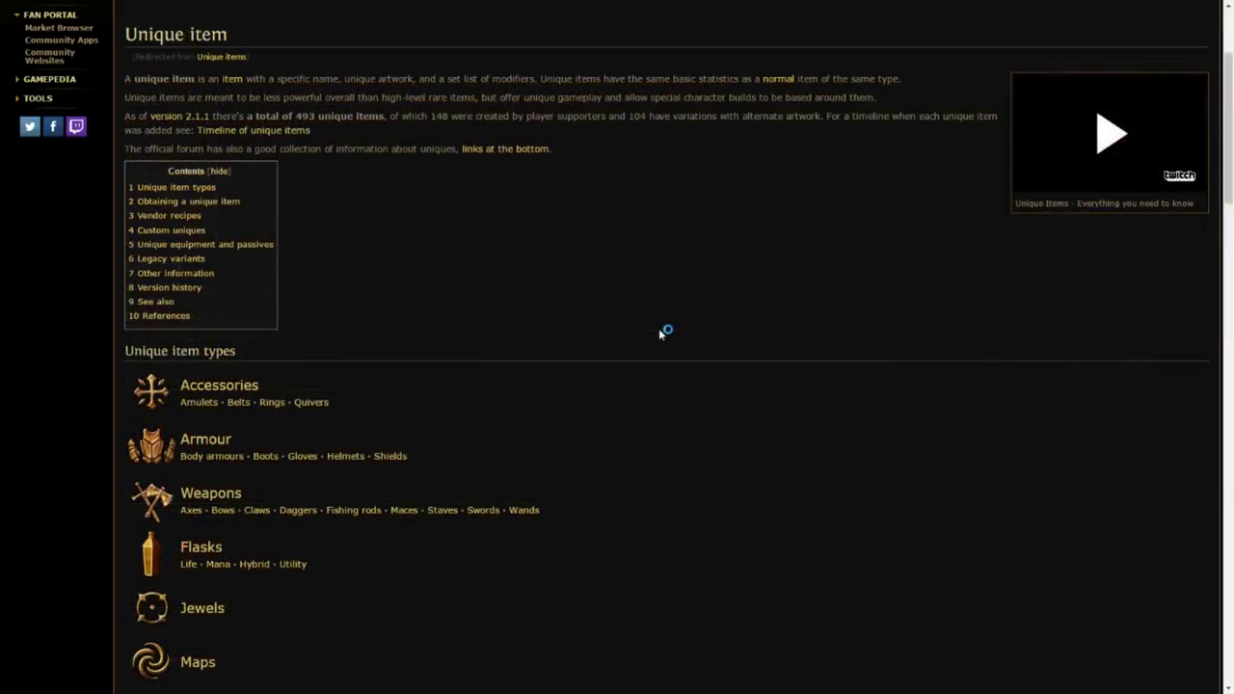
scroll(501, 342, down, 1)
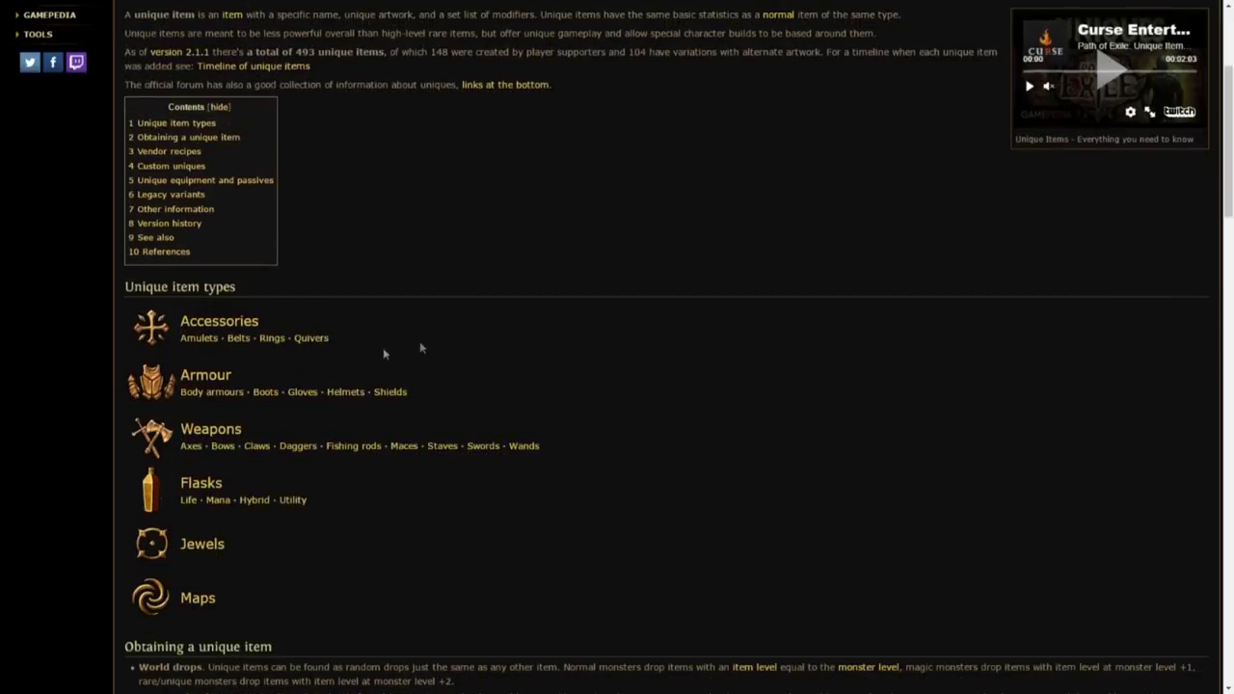
click(207, 393)
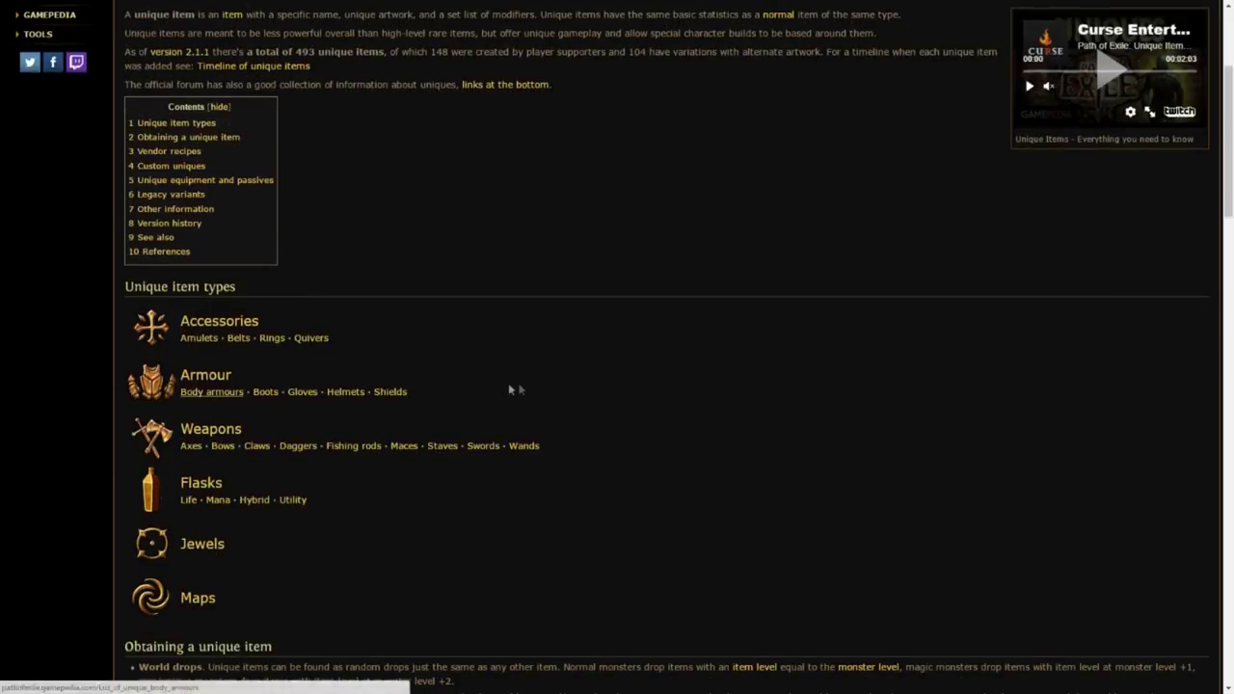
scroll(493, 371, down, 4)
scroll(498, 360, up, 3)
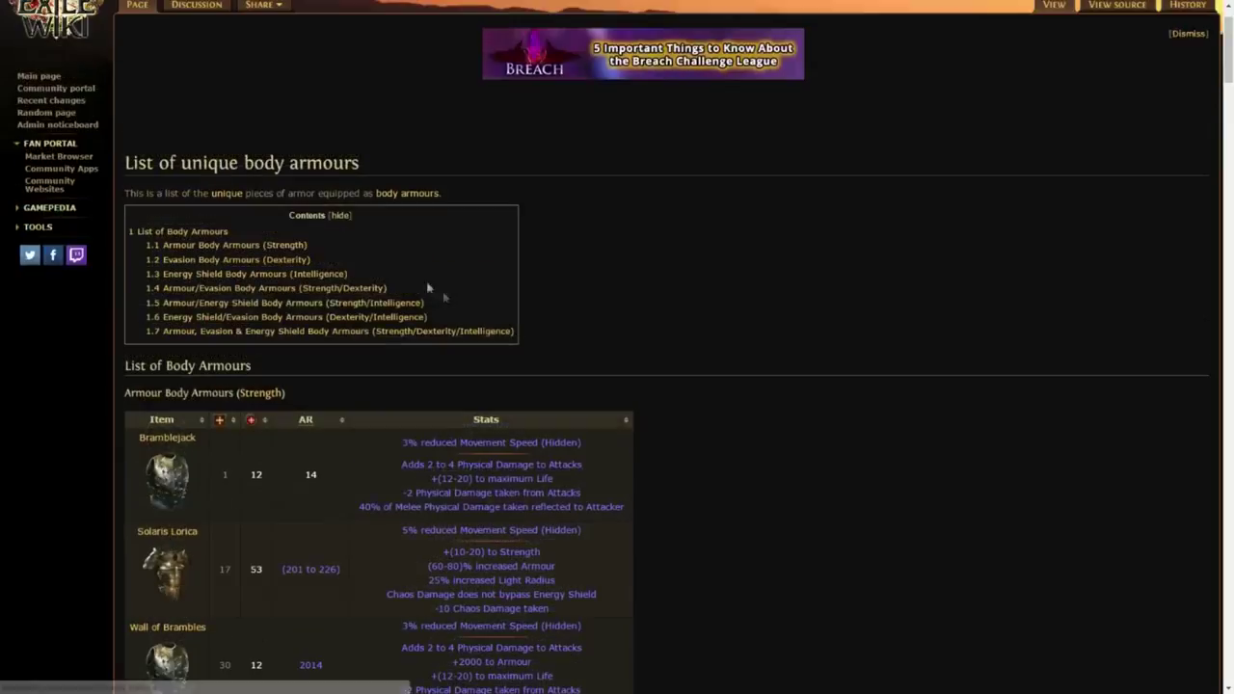
click(198, 275)
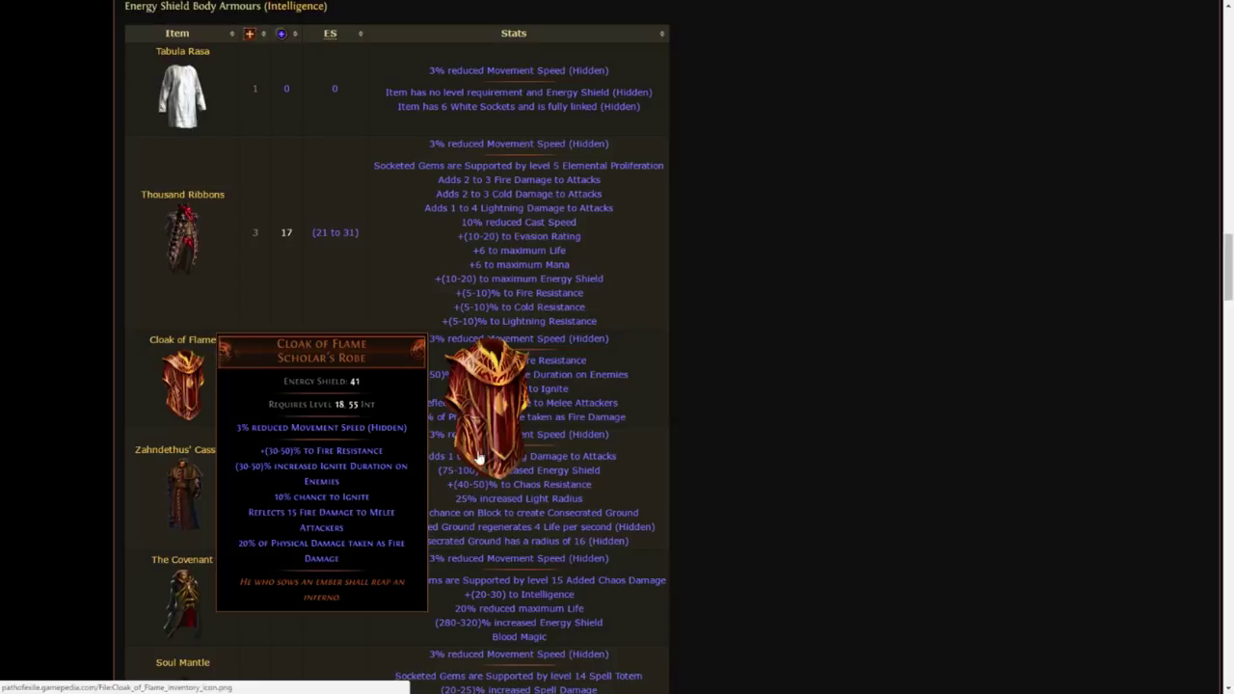
click(171, 340)
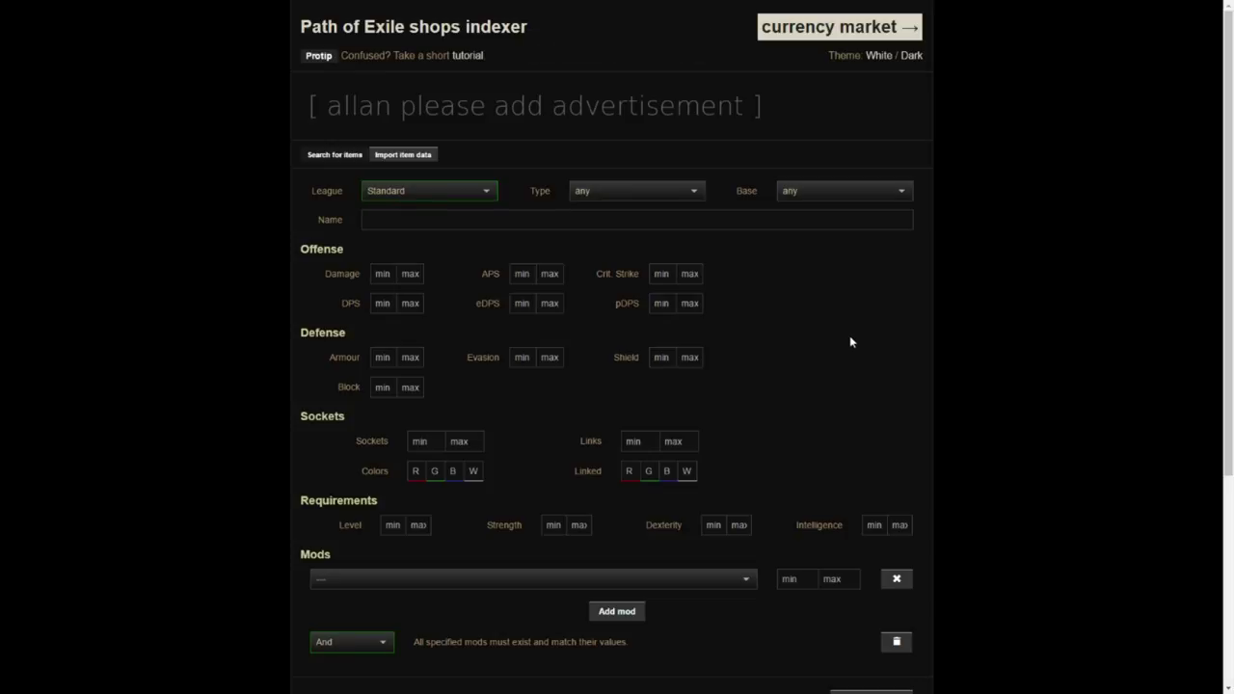
Enter Cloak of Flame Scholar's Robe as the item name in the Standard league item search
click(462, 219)
text(Cloak of Flame)
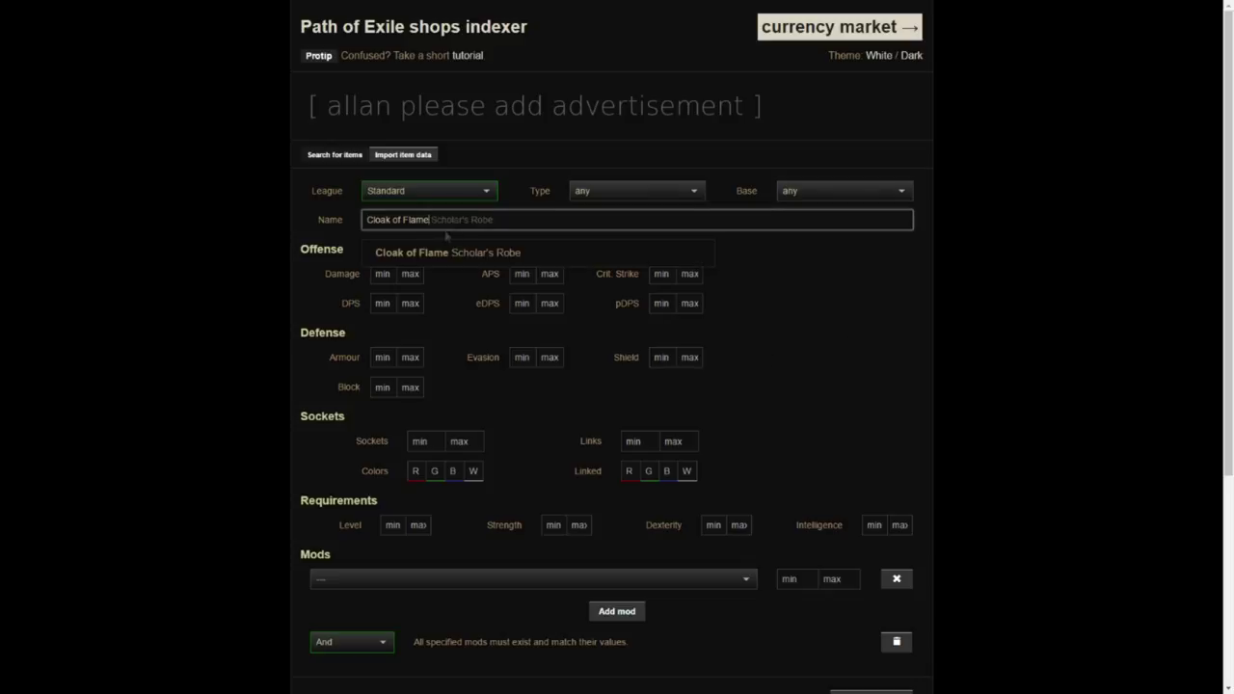
click(427, 252)
Limit the buyout to a maximum of 5 Chaos Orbs, exclude corrupted items, and run the search
scroll(796, 283, down, 3)
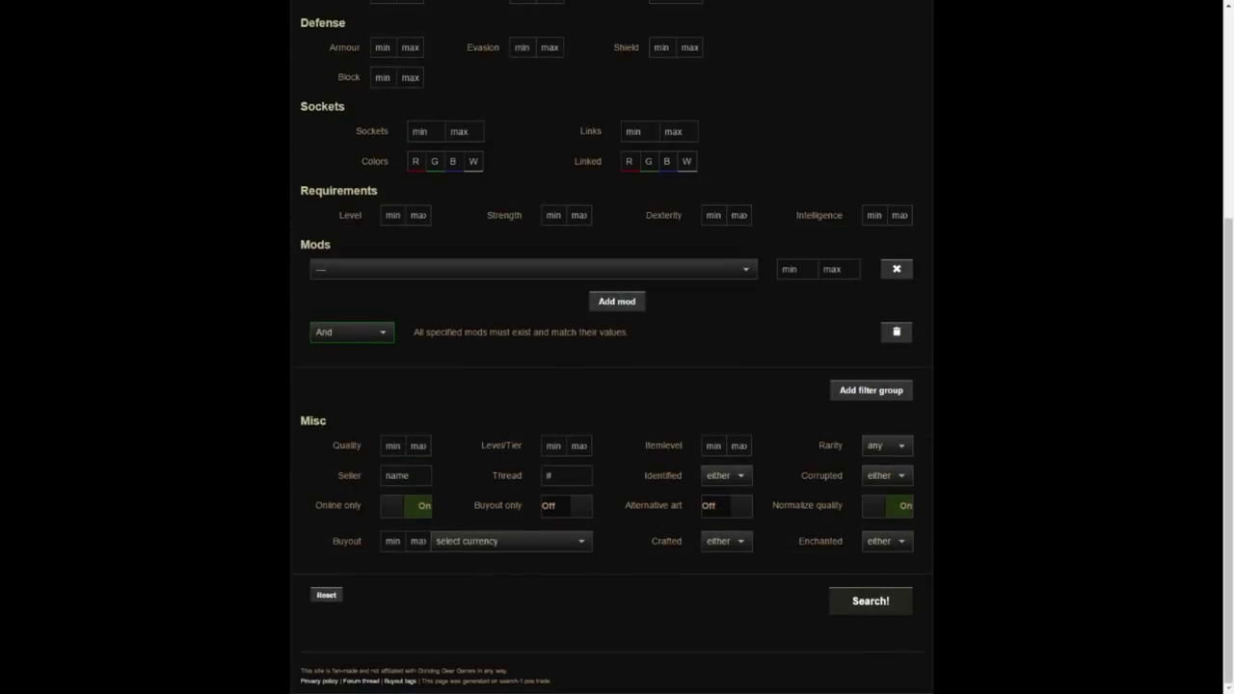
click(417, 541)
text(5)
double_click(455, 525)
click(465, 545)
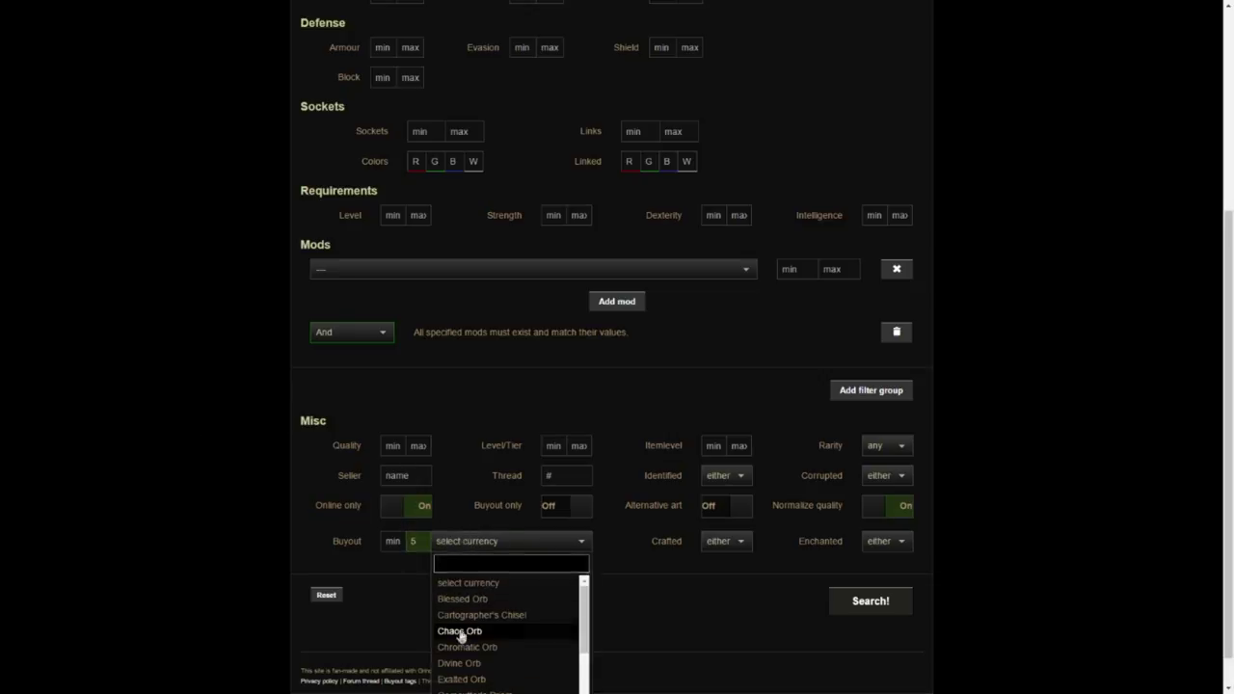
click(460, 633)
click(865, 474)
click(869, 547)
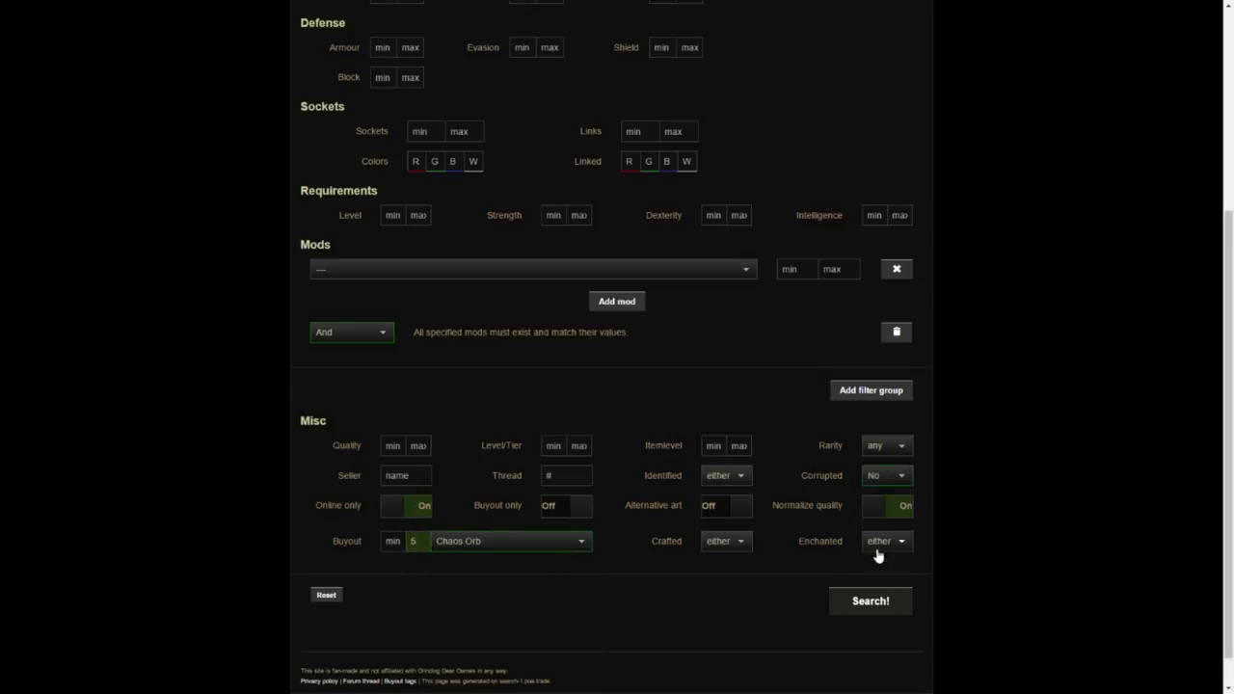
click(878, 615)
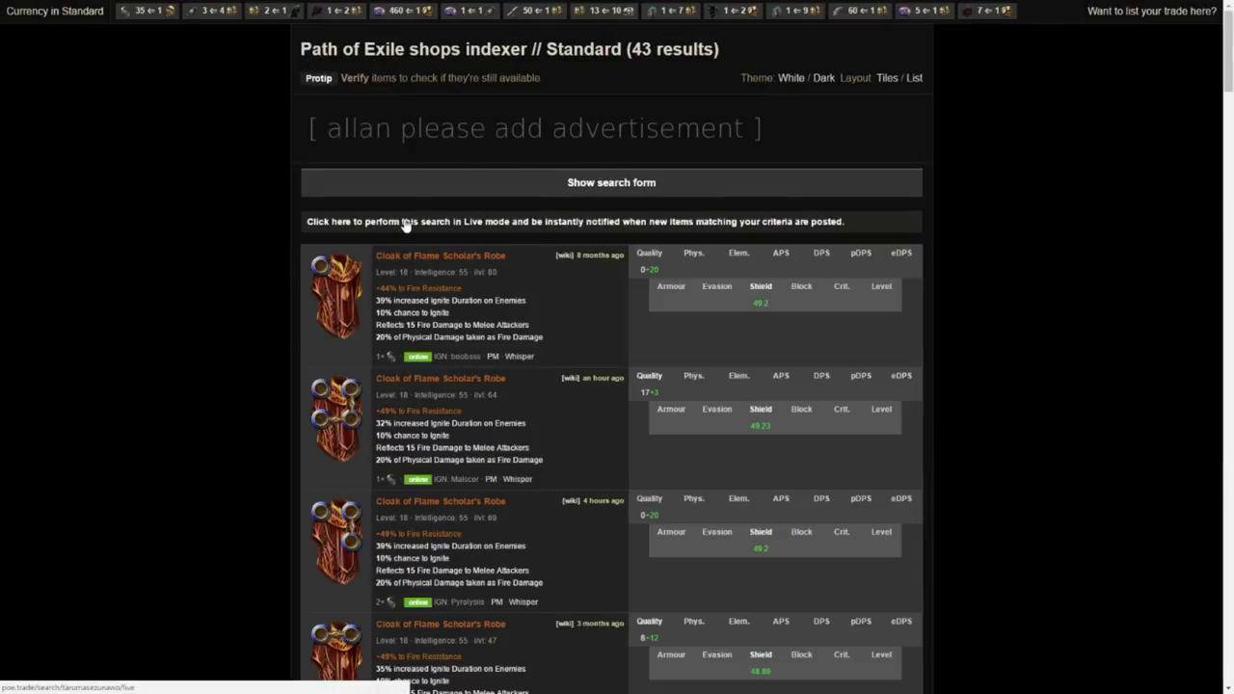
Run the cloak search in live mode with a test notification, and repeat the search for the Hardcore Essence league
click(405, 223)
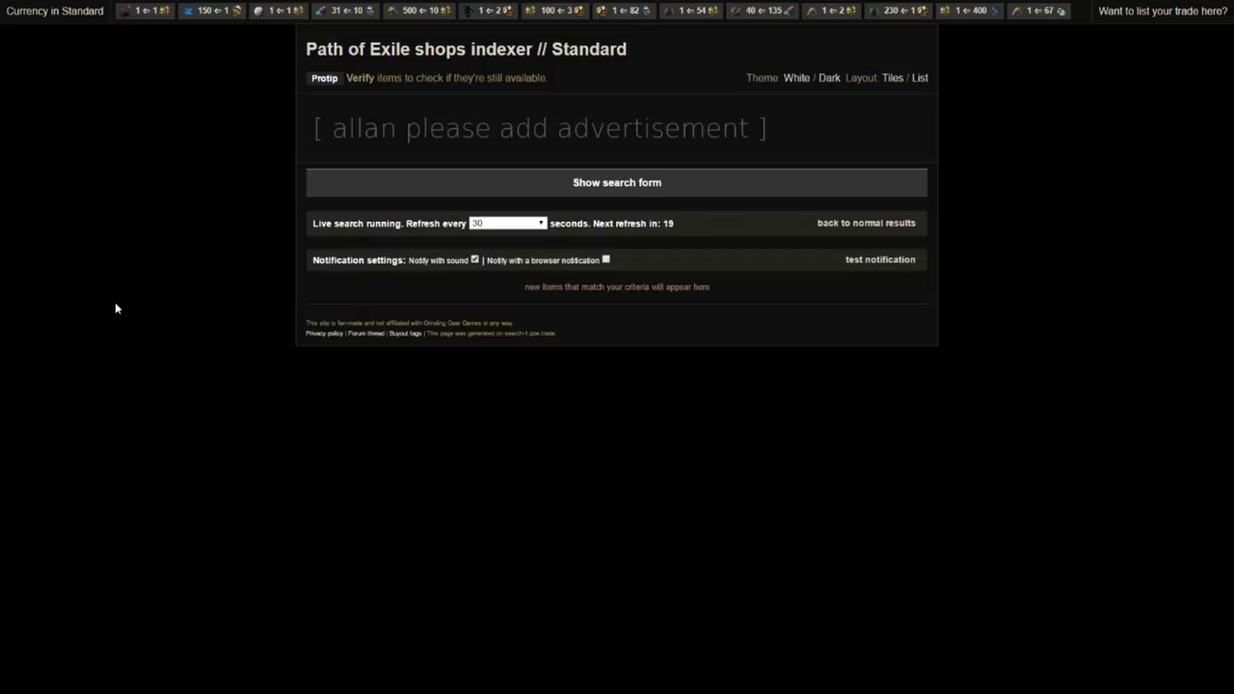
click(865, 261)
click(570, 189)
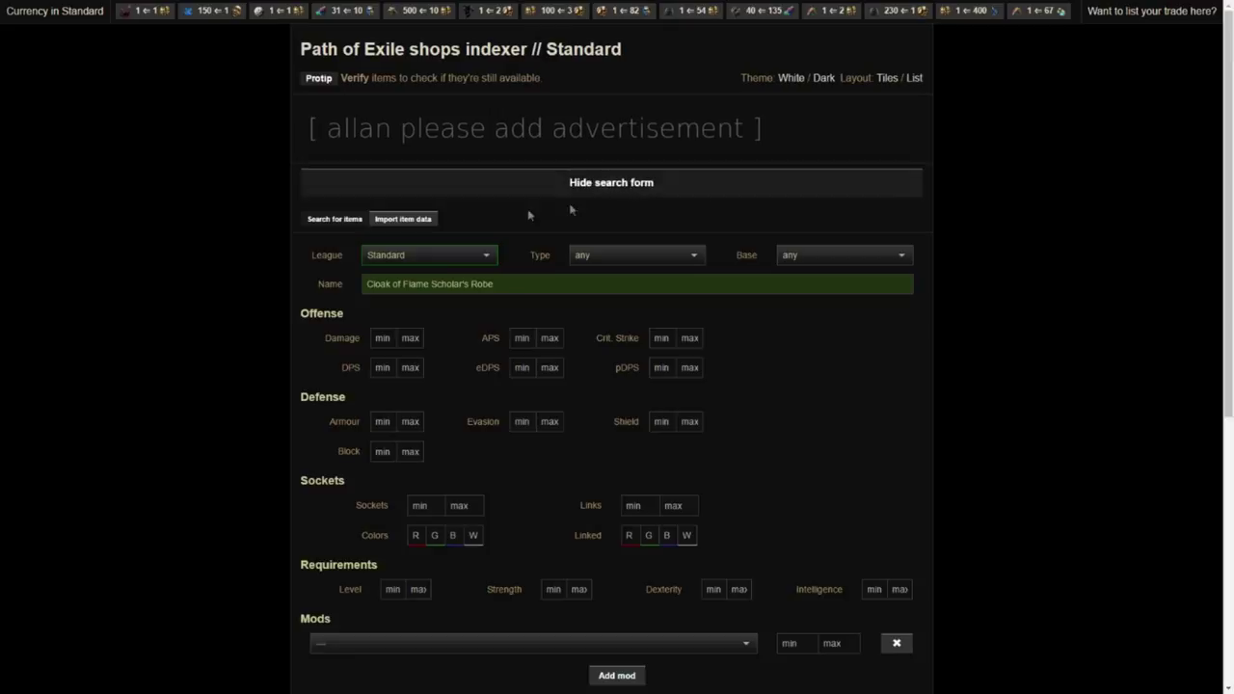
click(420, 254)
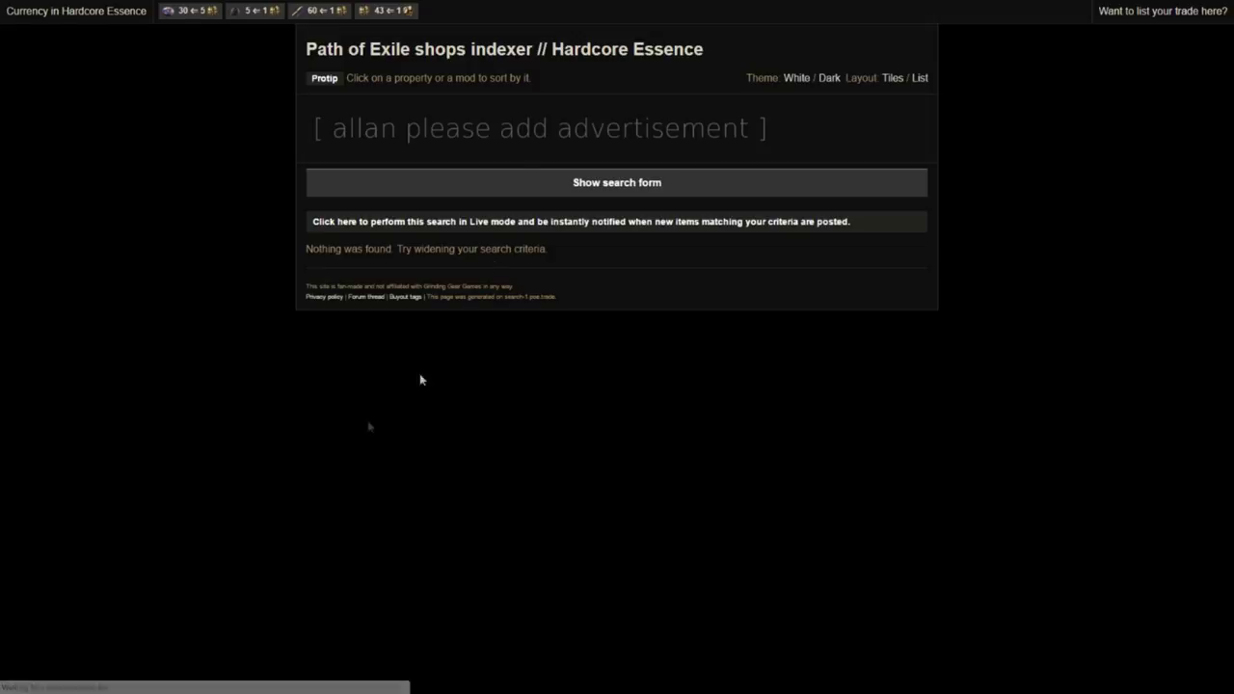
click(502, 186)
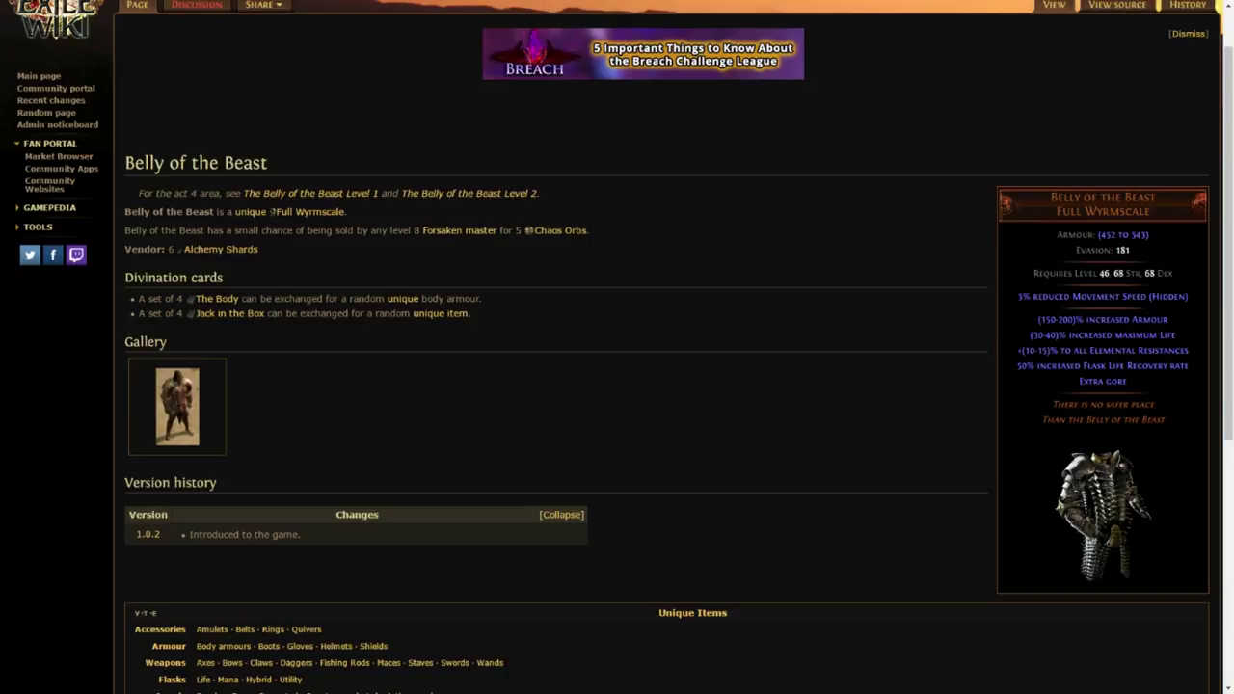
Switch to the Vorici Chromatic Calculator and enter 6 sockets with requirements of 68 strength and 68 dexterity
key(ctrl+Tab)
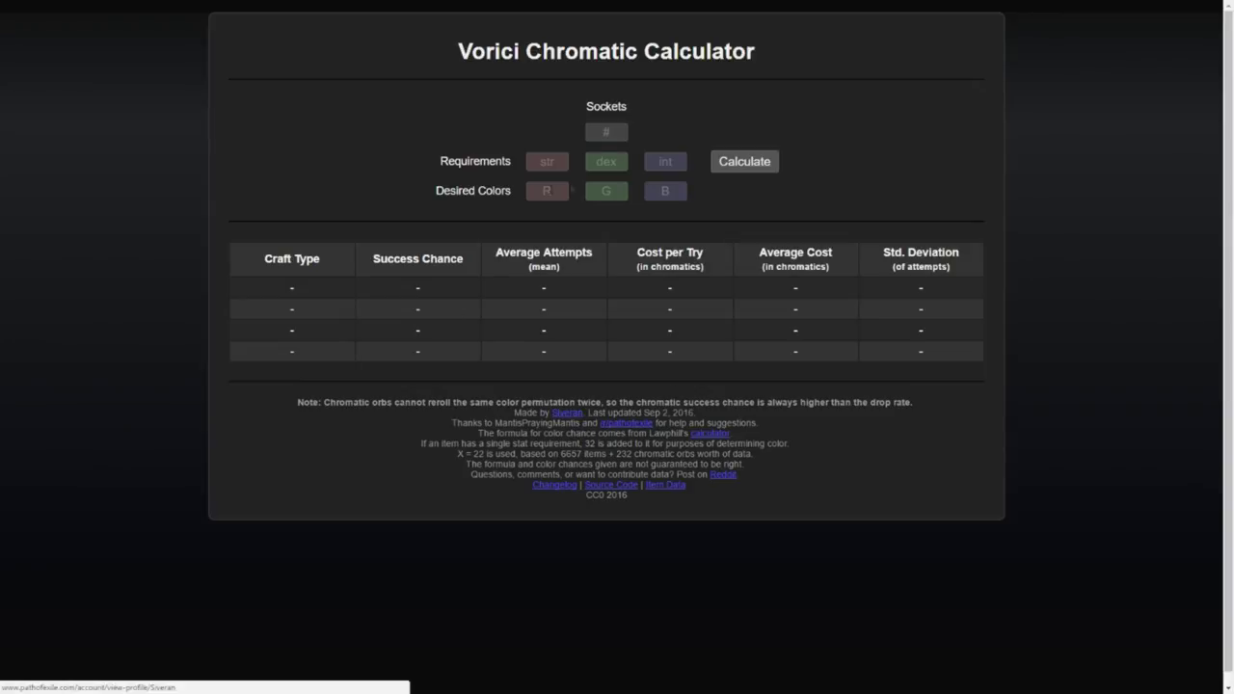
click(605, 132)
text(6)
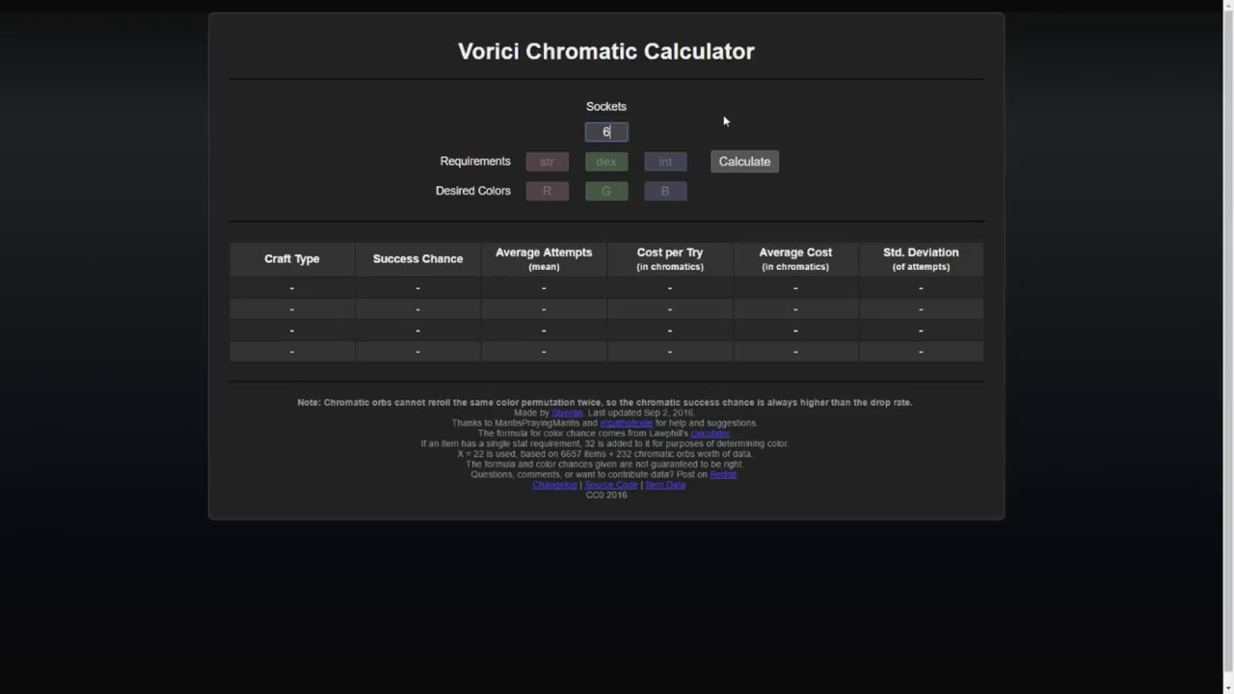
click(608, 162)
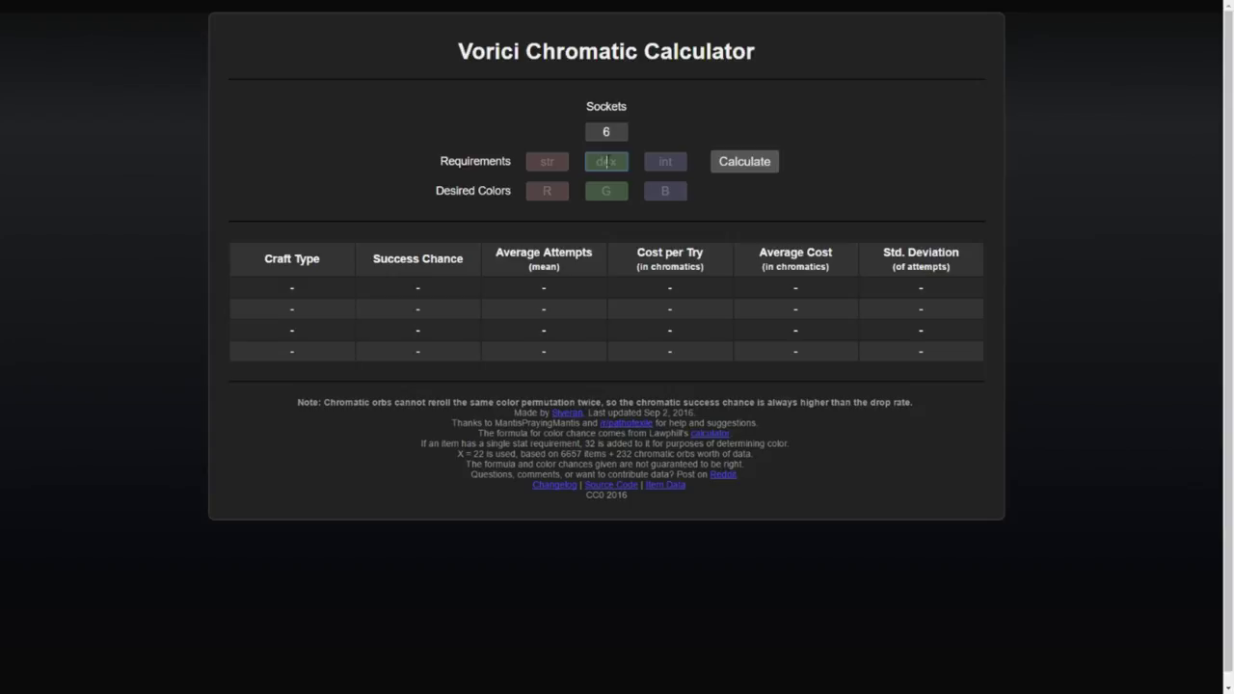
text(68)
key(shift+Tab)
text(68)
click(715, 140)
click(663, 162)
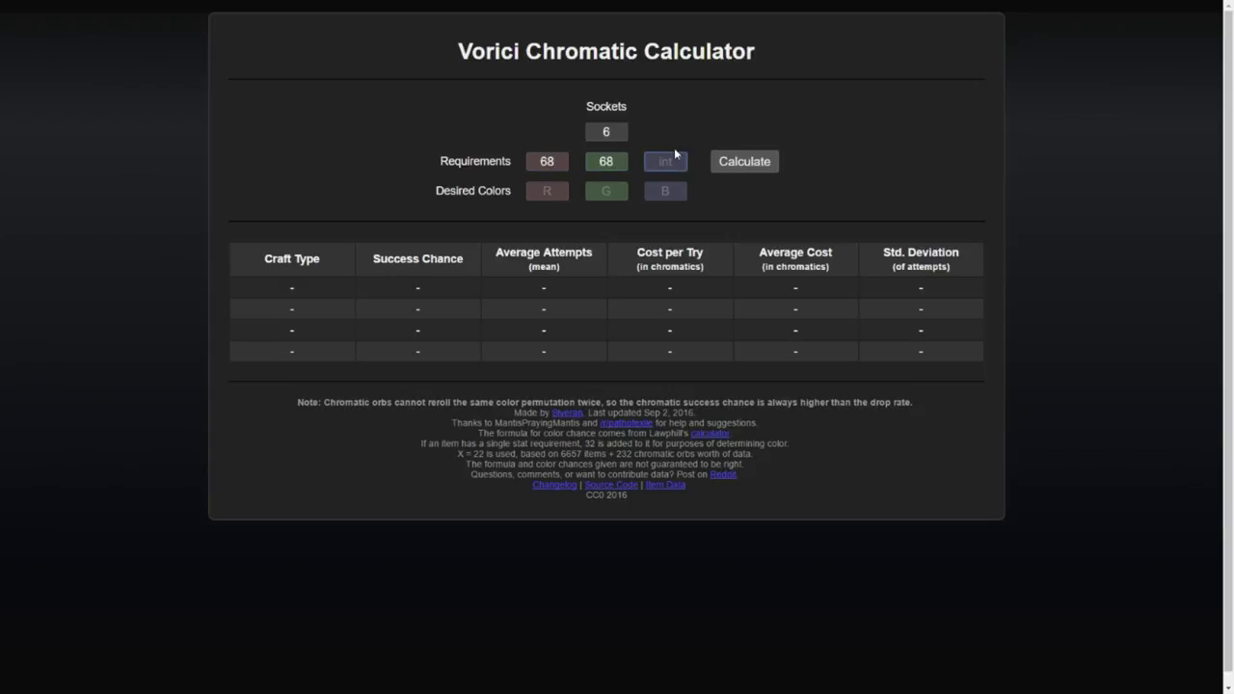
Set the desired colors to 3 red and 3 green and calculate the crafting chances
click(684, 190)
click(550, 191)
text(3)
key(Tab)
text(3)
click(772, 209)
click(744, 161)
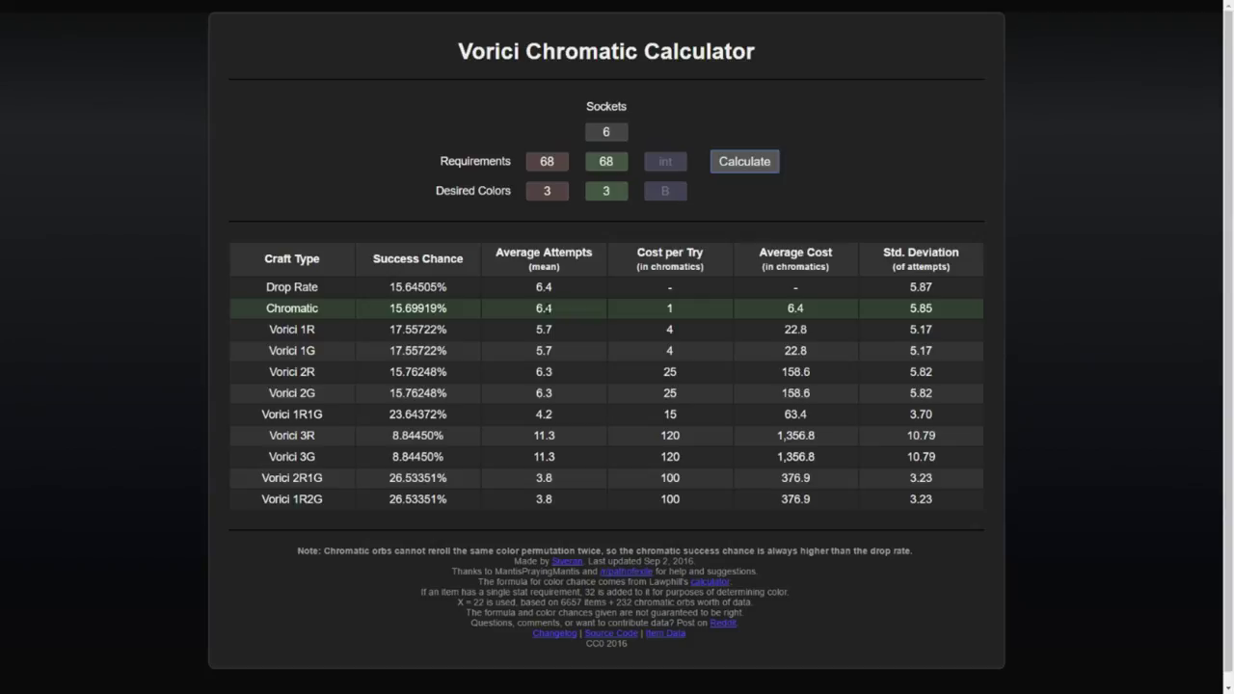
Clear the desired red sockets, request 3 blue alongside the green ones, and recalculate
key(Tab)
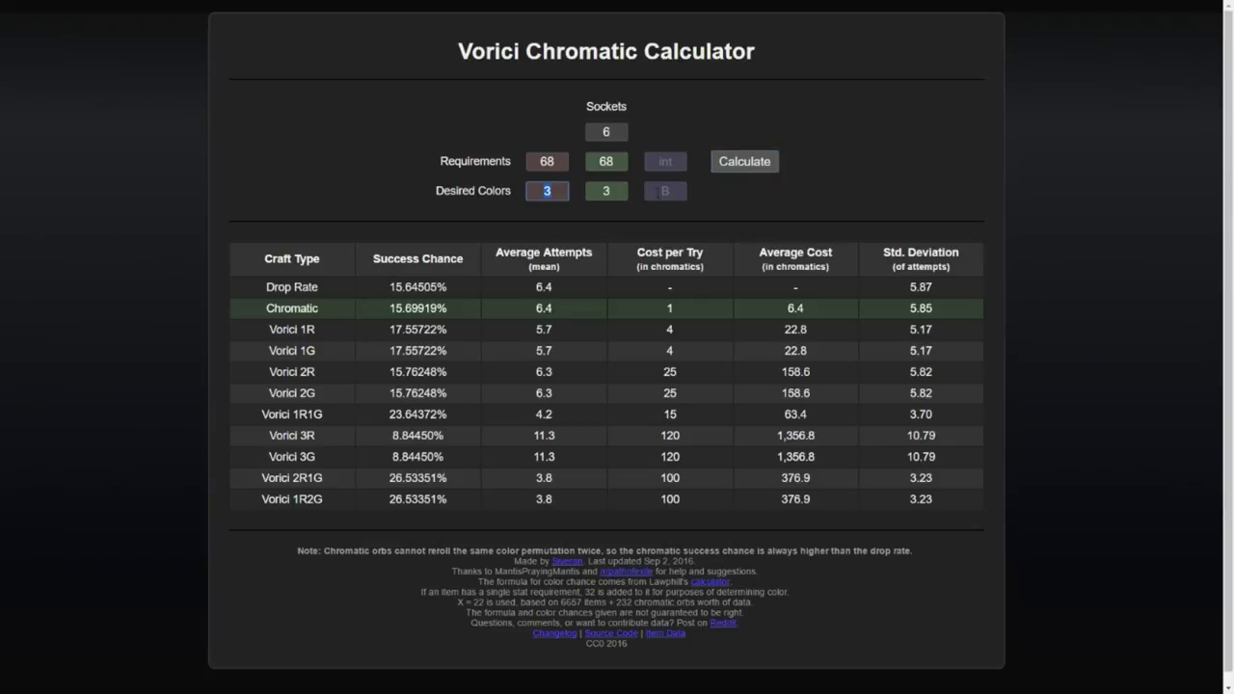
key(BackSpace)
click(665, 191)
text(3)
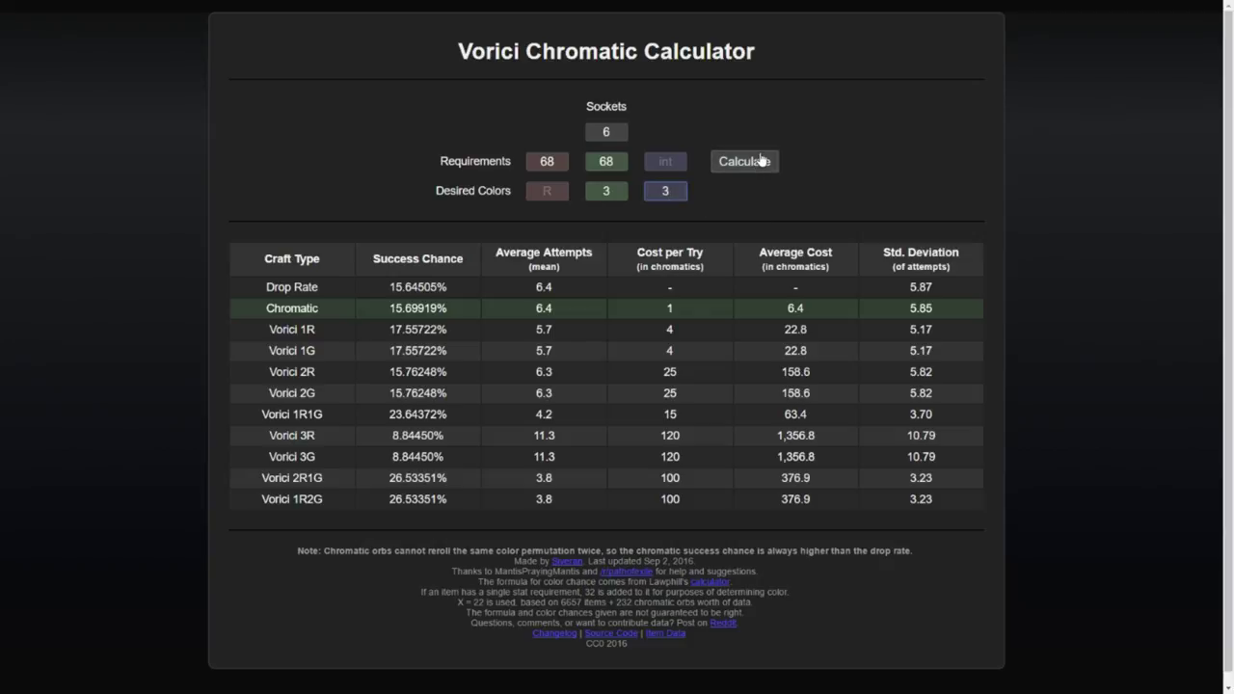
click(762, 160)
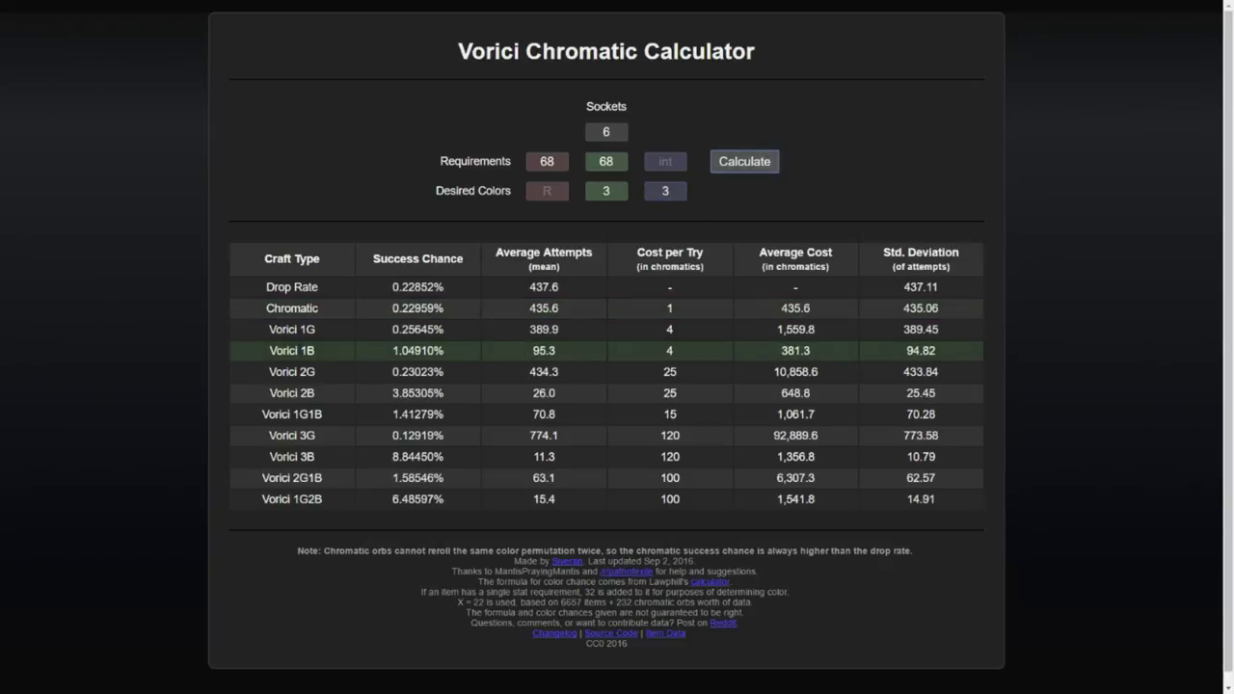
Examine the Vorici 1B row's success chance, average attempts and average cost in chromatics
double_click(306, 350)
click(306, 349)
double_click(394, 350)
drag(531, 350, 548, 350)
click(760, 339)
drag(779, 352, 809, 351)
click(815, 353)
Change the desired colors to 1 green and 5 blue and recalculate the costs
double_click(606, 191)
text(1)
key(Tab)
text(5)
click(767, 170)
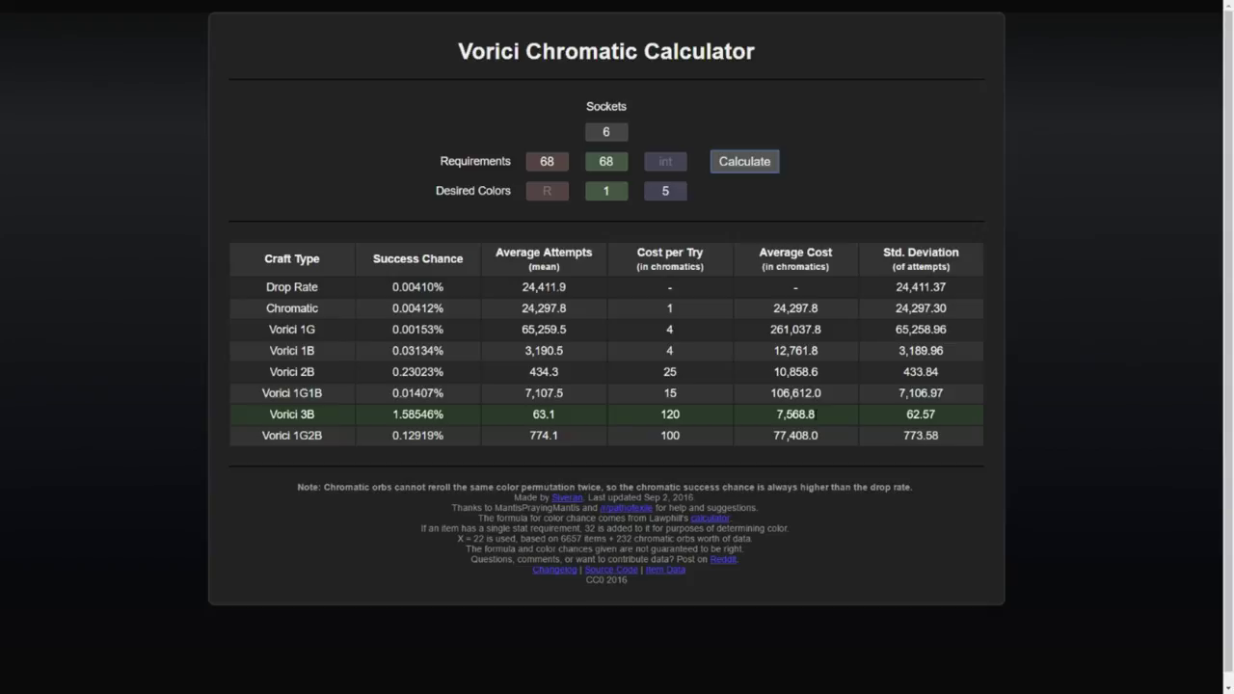
Highlight the average chromatic cost of the Vorici 3B craft in the results table
drag(776, 415, 815, 414)
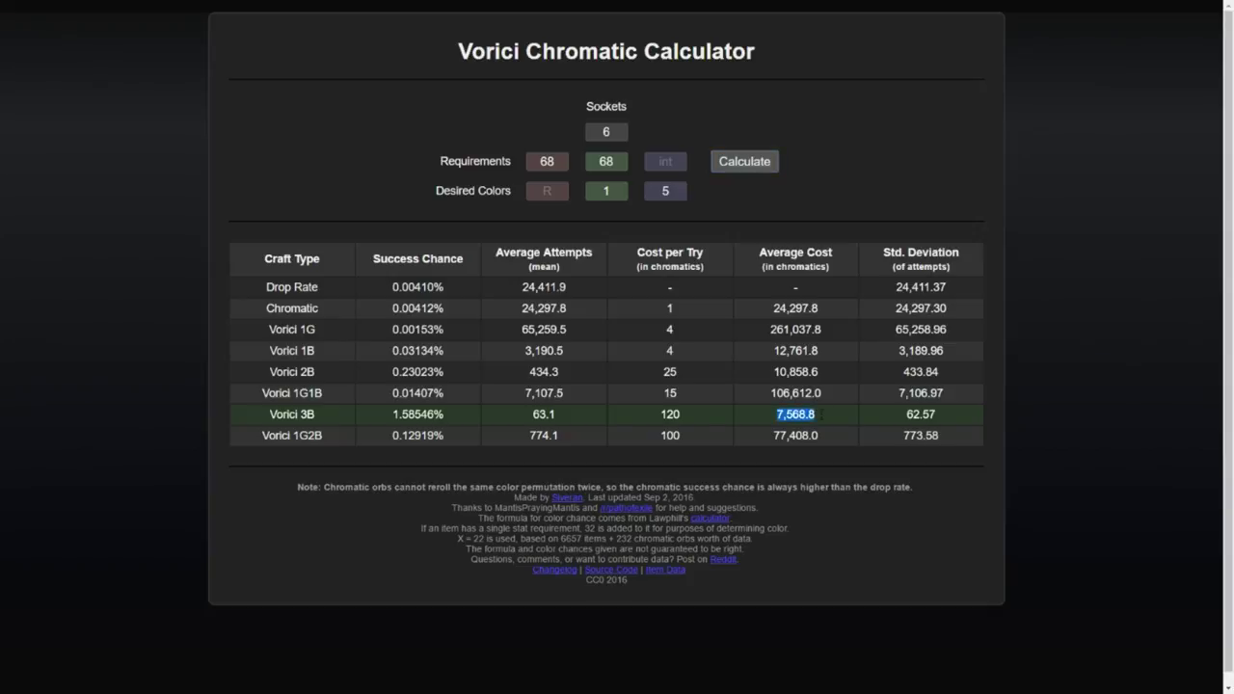
click(822, 171)
triple_click(822, 170)
click(822, 170)
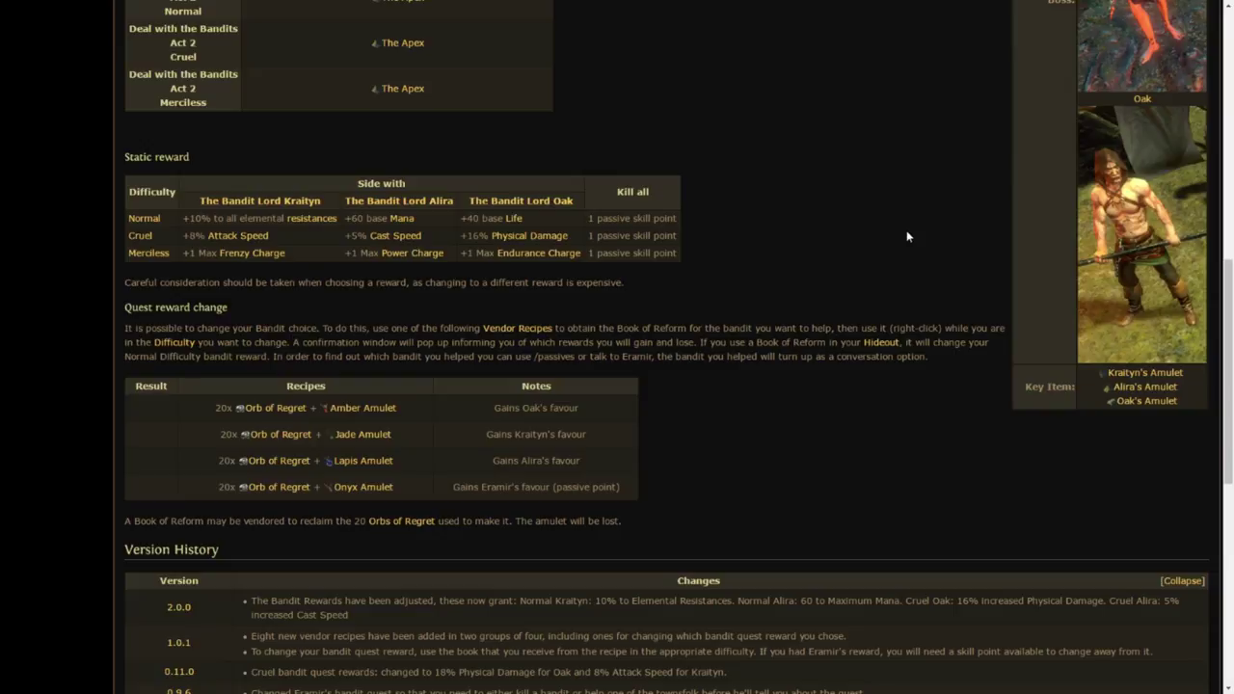
Review the static bandit rewards on the wiki's quest page, highlighting Oak's Normal Life and Merciless Endurance Charge rewards
scroll(906, 236, up, 2)
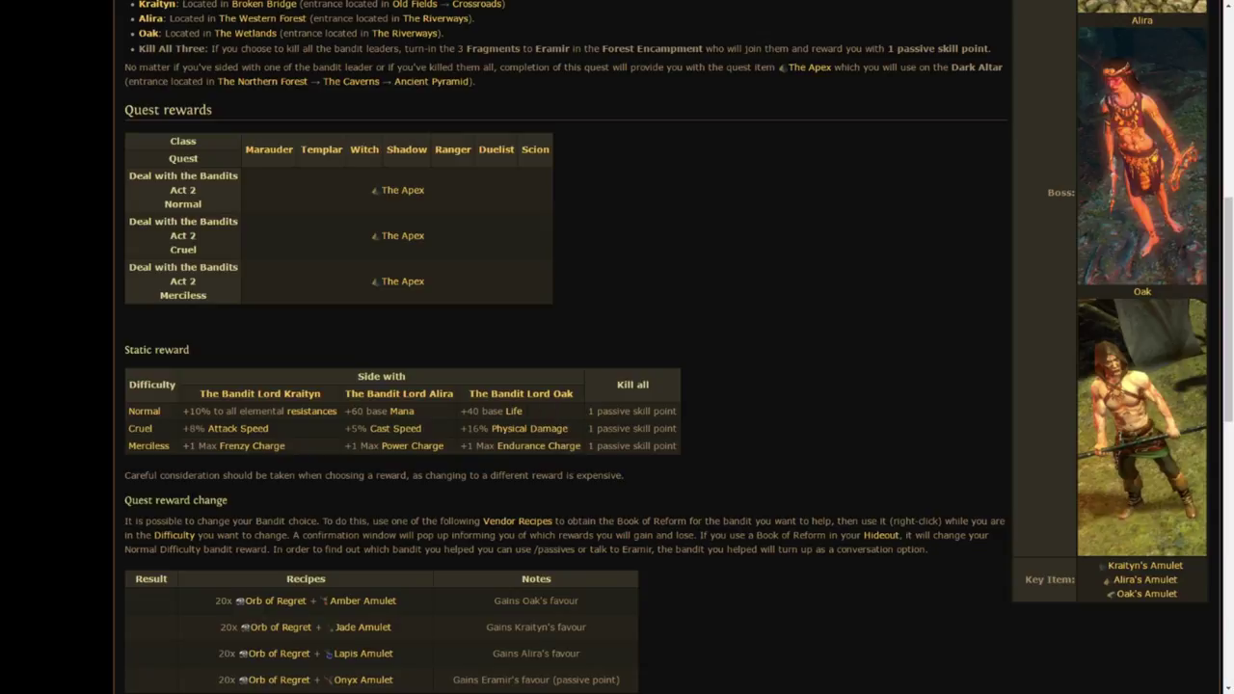
drag(525, 412, 351, 428)
click(802, 419)
click(904, 455)
drag(587, 446, 540, 446)
scroll(747, 479, up, 3)
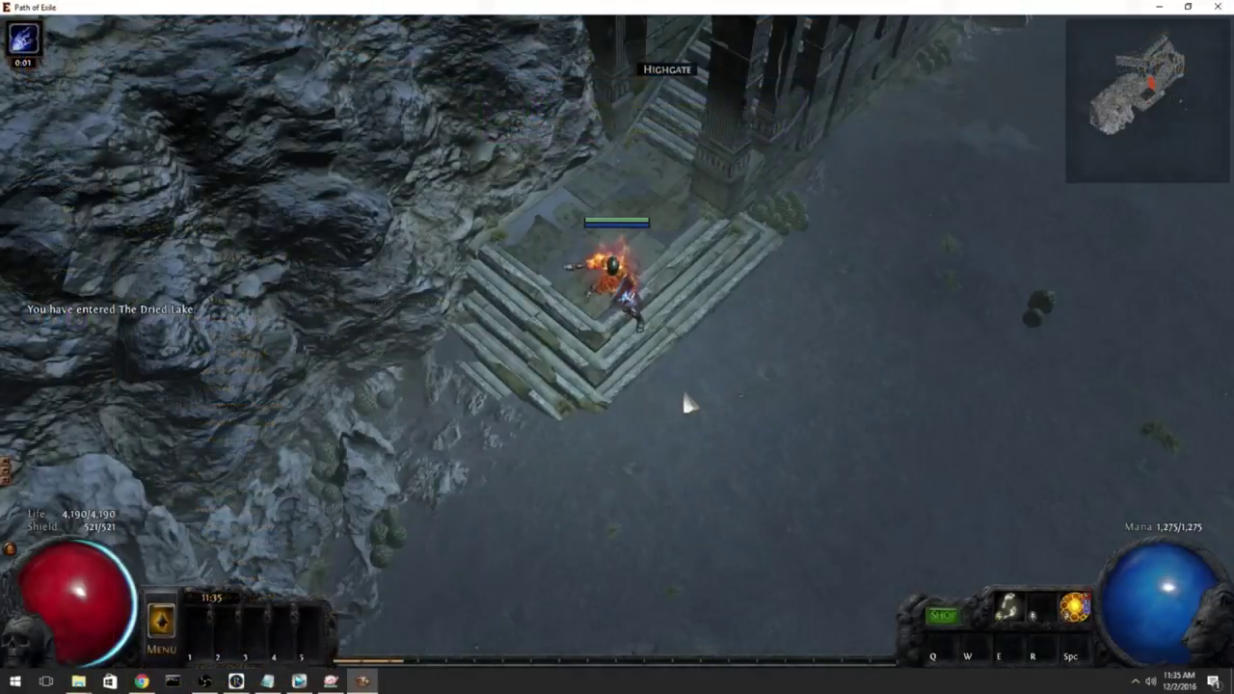
Toggle the area map in The Dried Lake and look through the wiki's Zone Levels table
key(Tab)
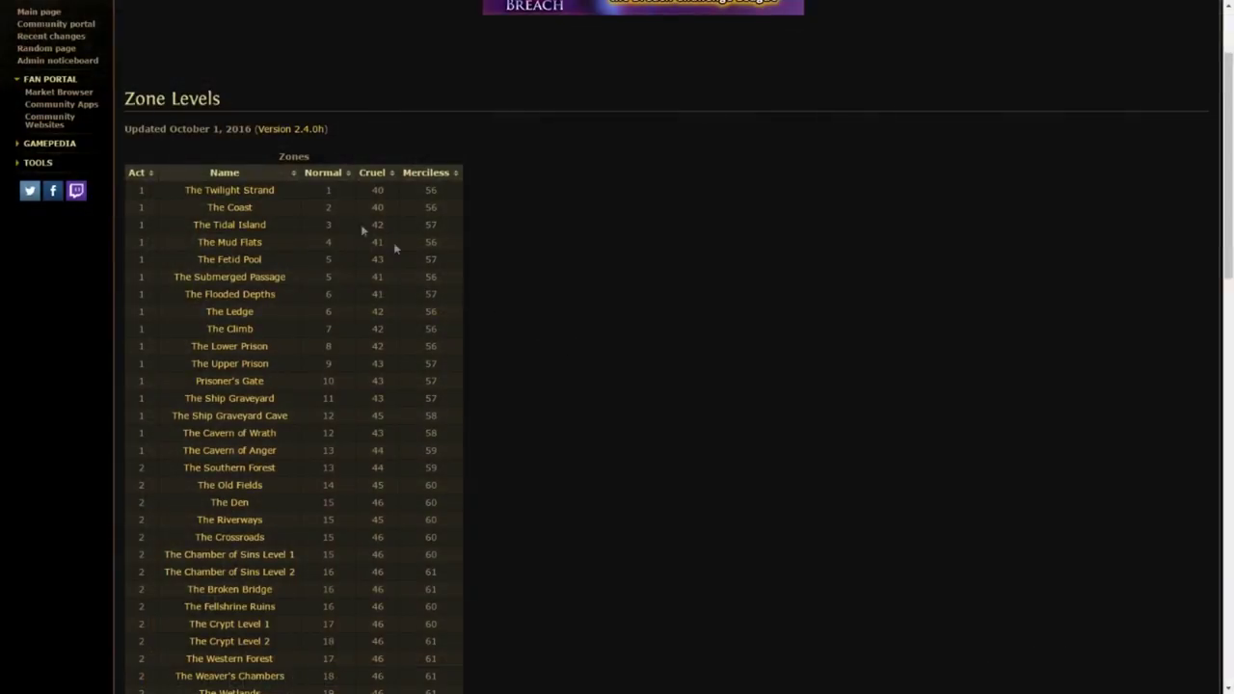
scroll(330, 200, down, 7)
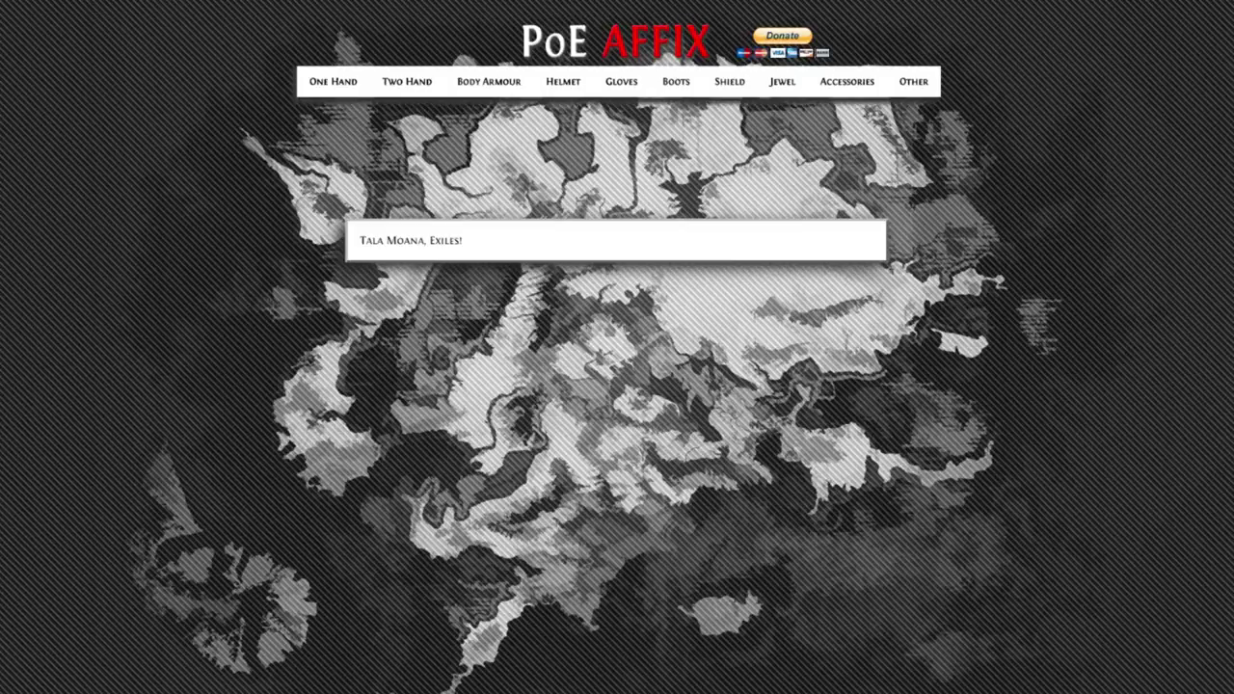
Open the Crimson jewel page on PoE Affix and look through its prefix and suffix modifiers
mouse_move(765, 79)
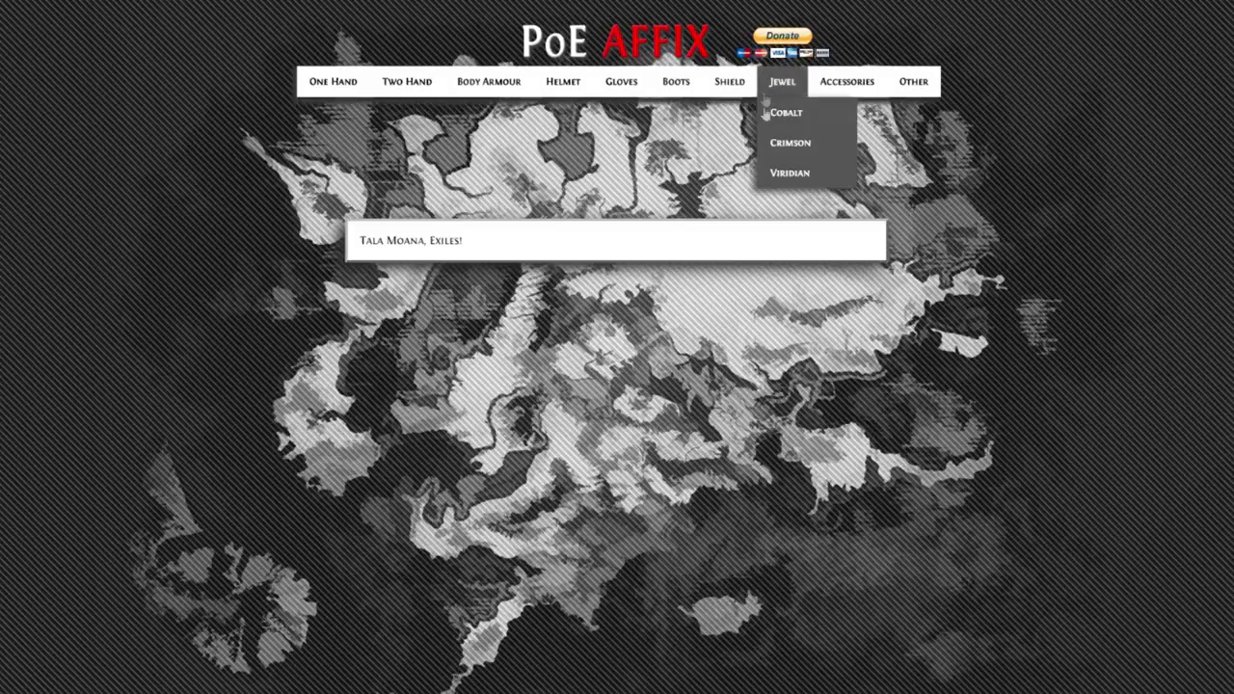
click(773, 137)
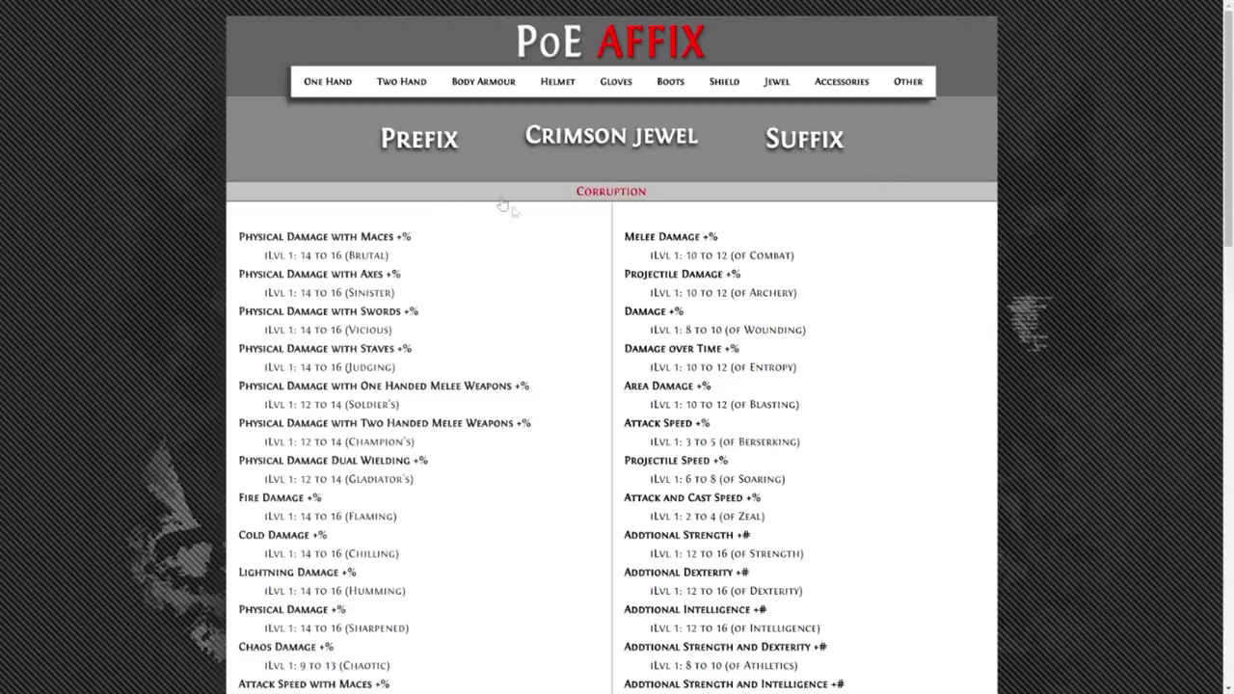
mouse_move(694, 81)
mouse_move(820, 81)
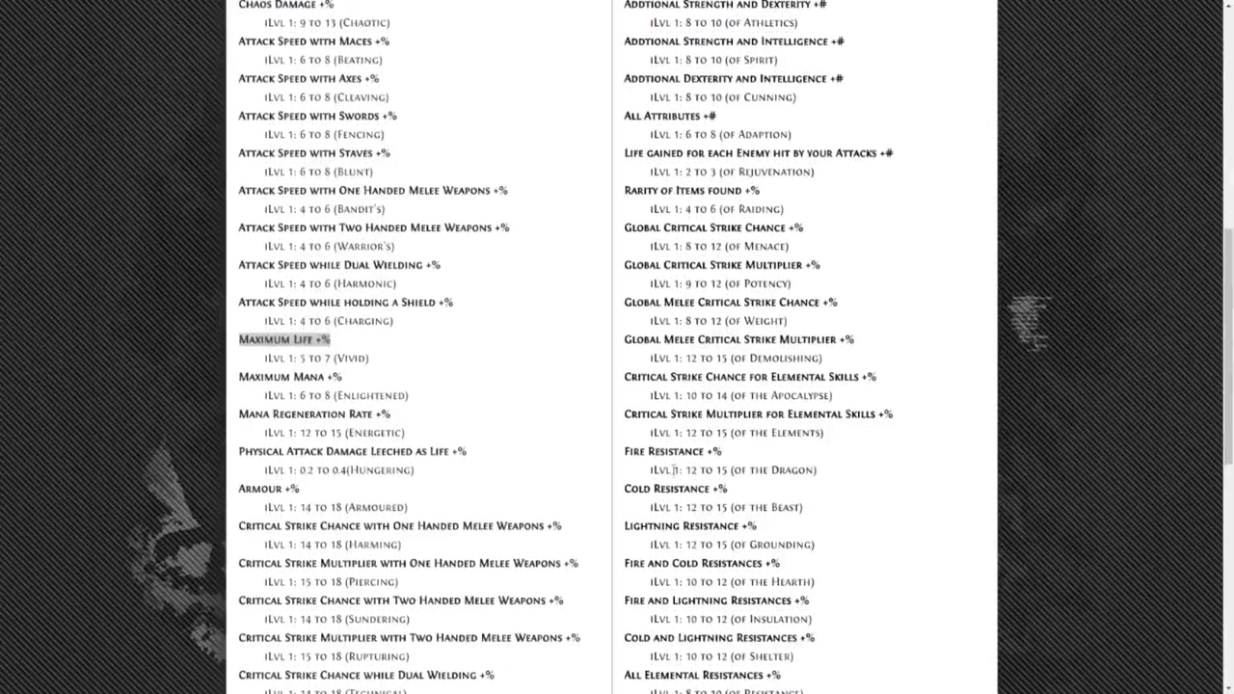
scroll(693, 451, up, 7)
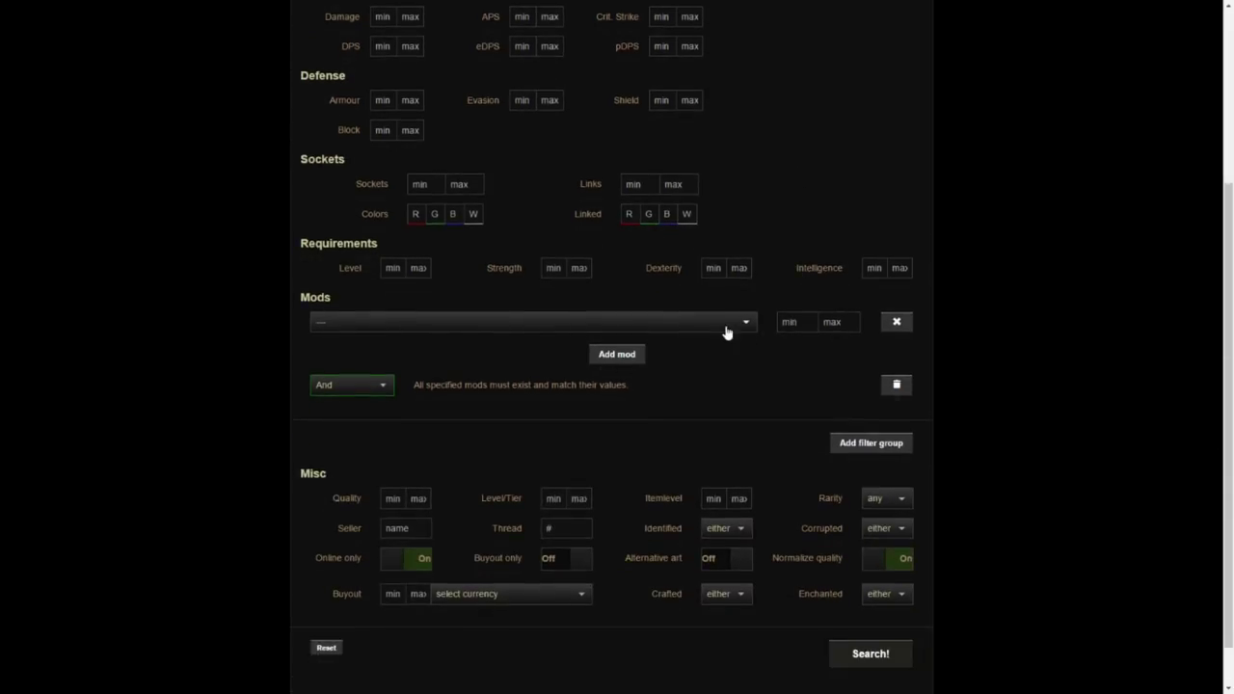
Add the explicit mods "#% increased Fire Damage" and "#% increased Area Damage" to the item search
click(724, 328)
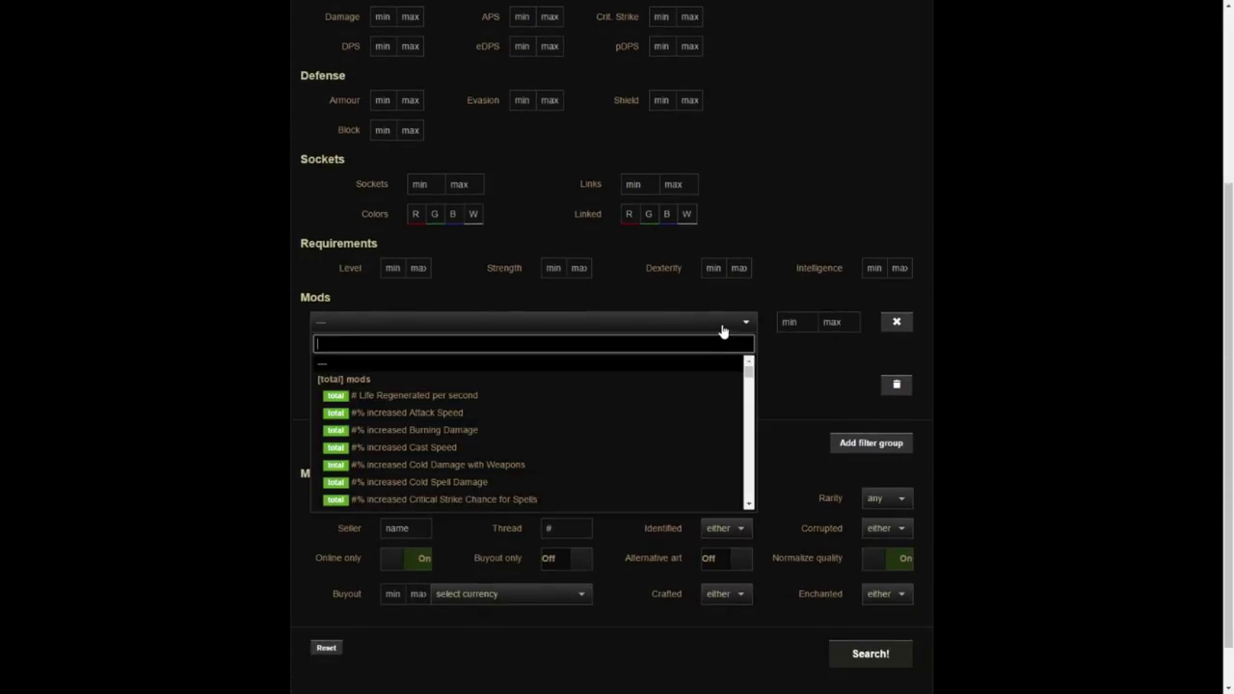
text(fire dama)
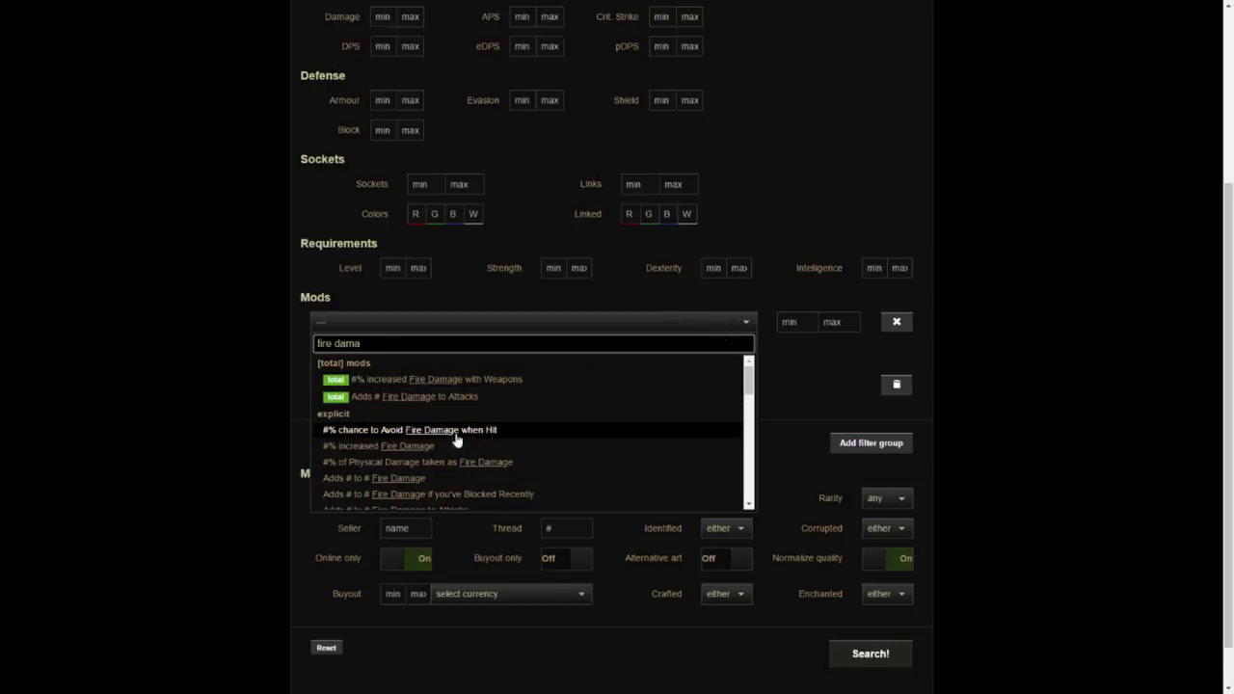
click(457, 445)
click(603, 361)
text(area)
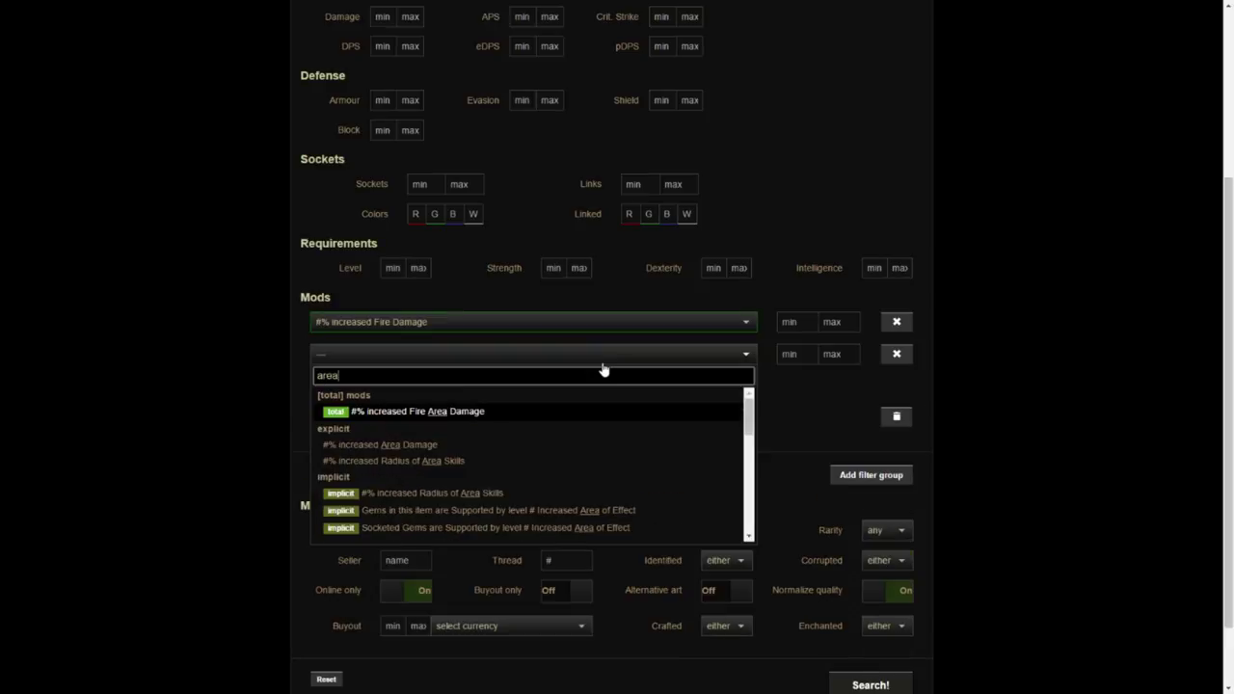
click(416, 444)
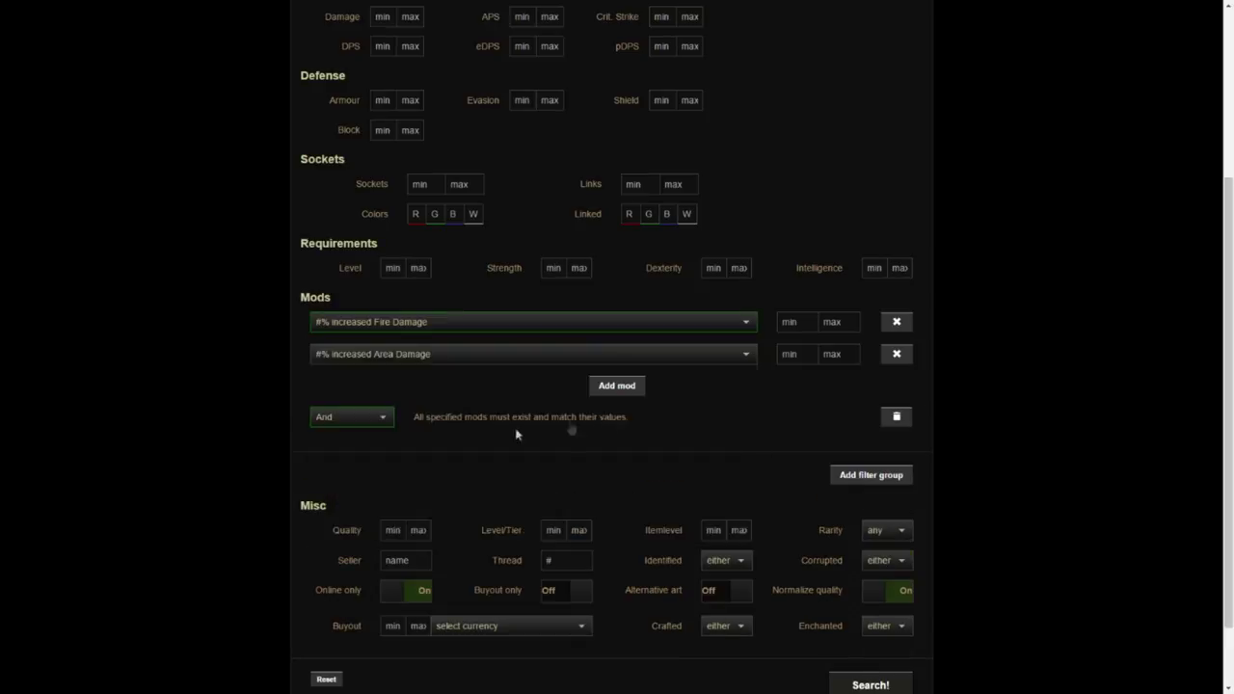
Add the explicit mod "#% increased Damage" to the item search's mod filters
click(604, 390)
text(da)
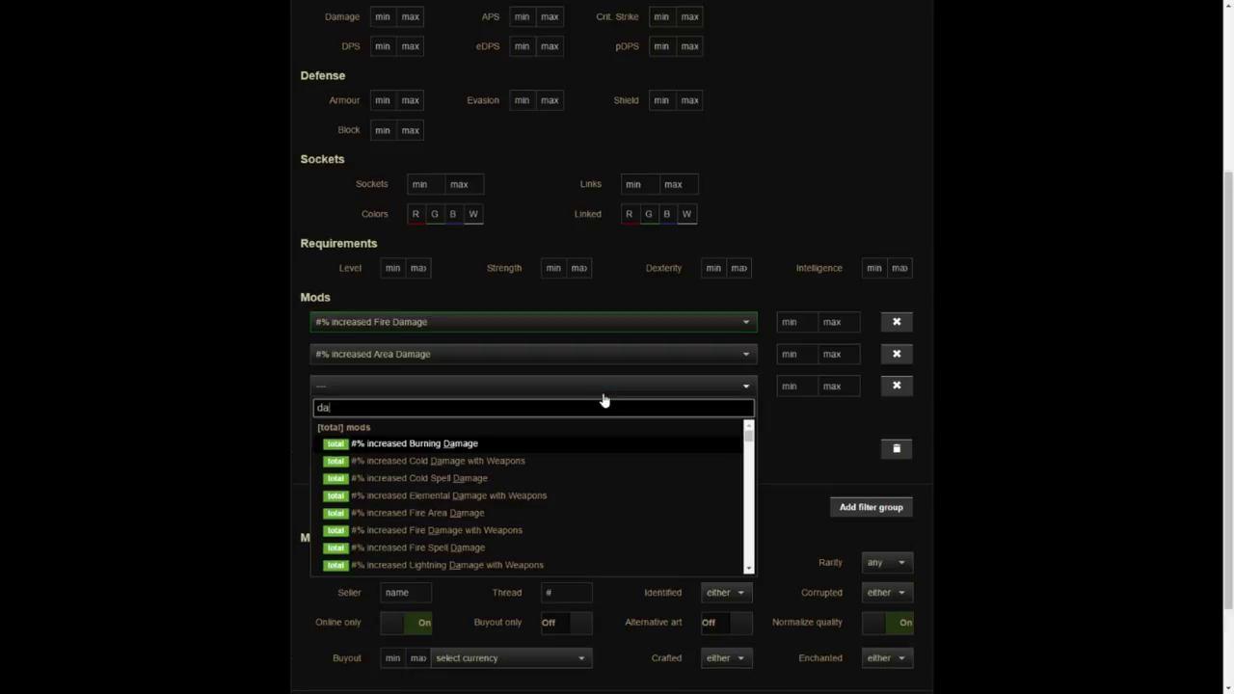
text(mage)
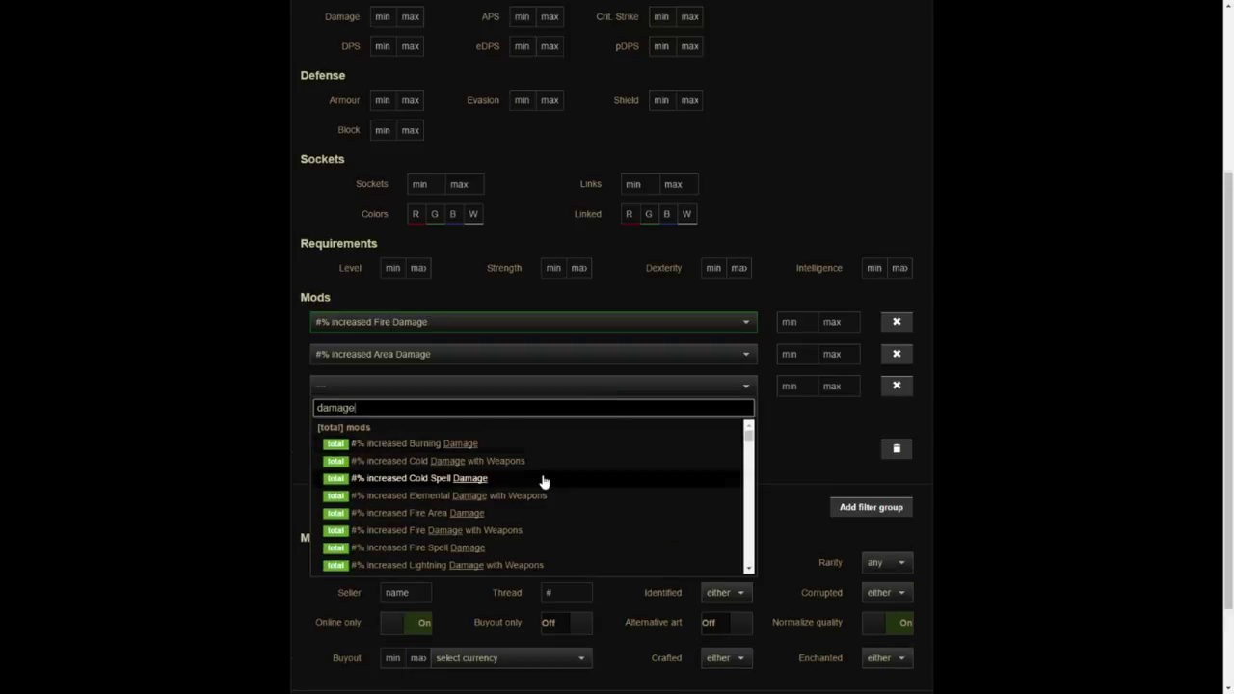
scroll(545, 484, down, 2)
scroll(467, 489, down, 1)
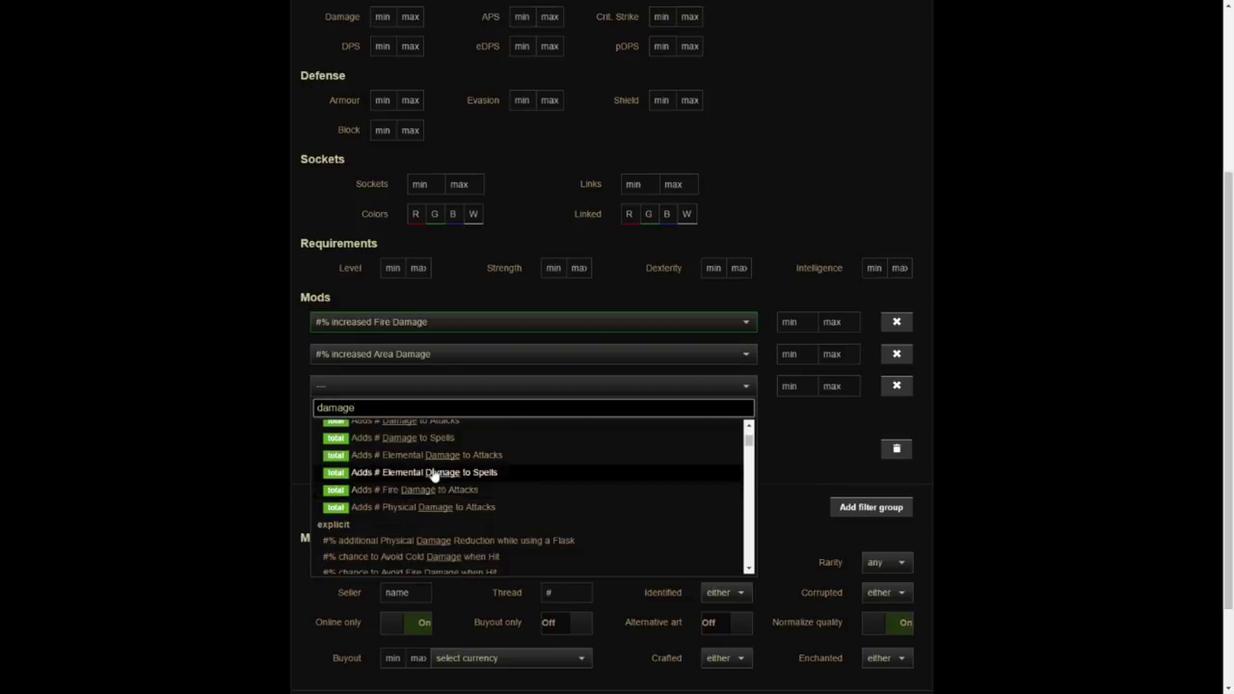
scroll(433, 473, down, 4)
click(410, 515)
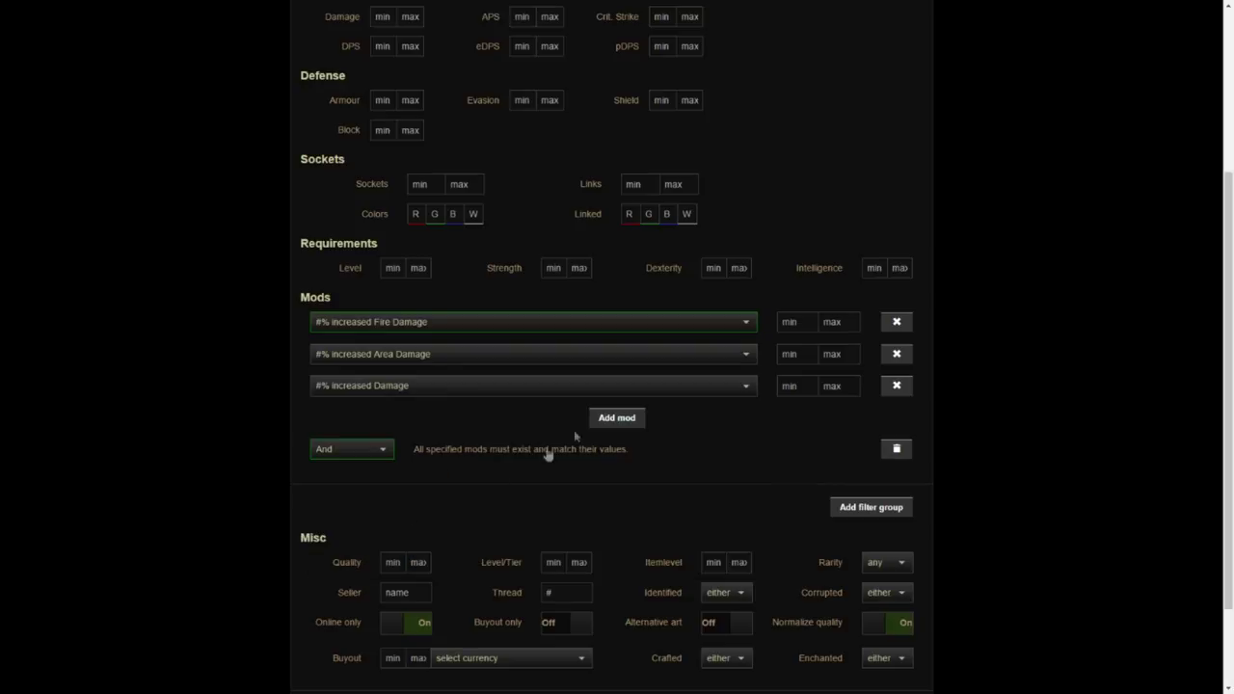
Add the total mod "#% increased Cast Speed" as a fourth mod filter
click(613, 417)
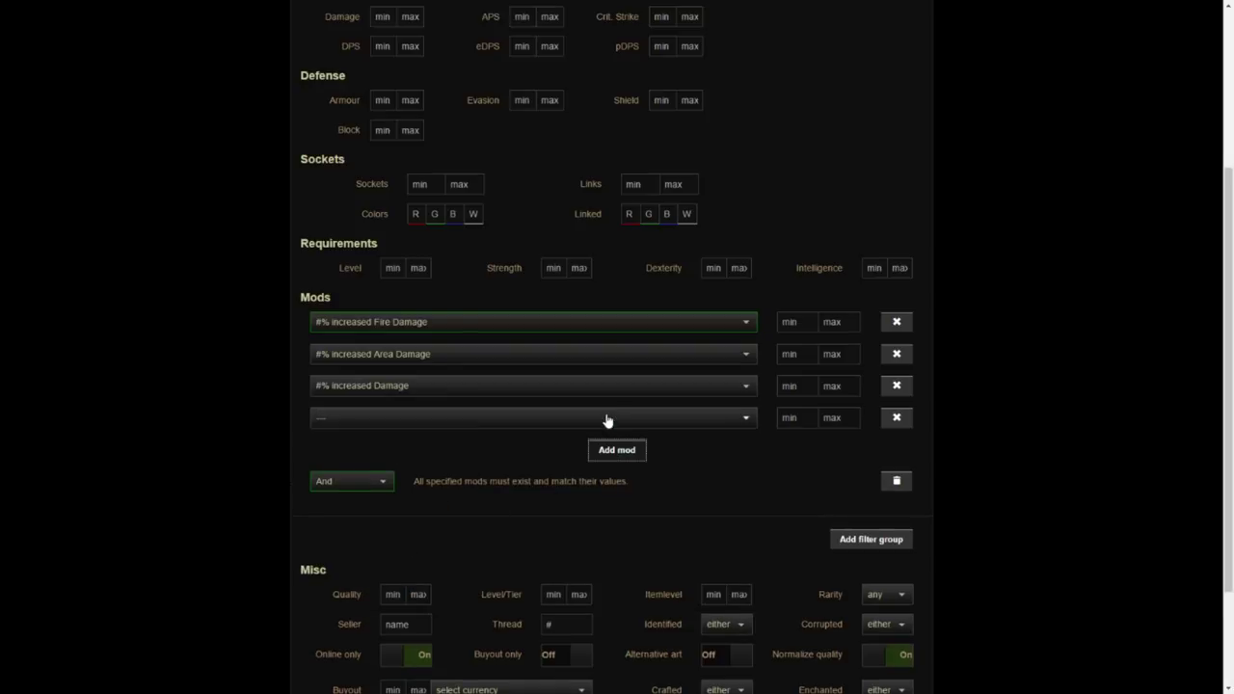
click(607, 419)
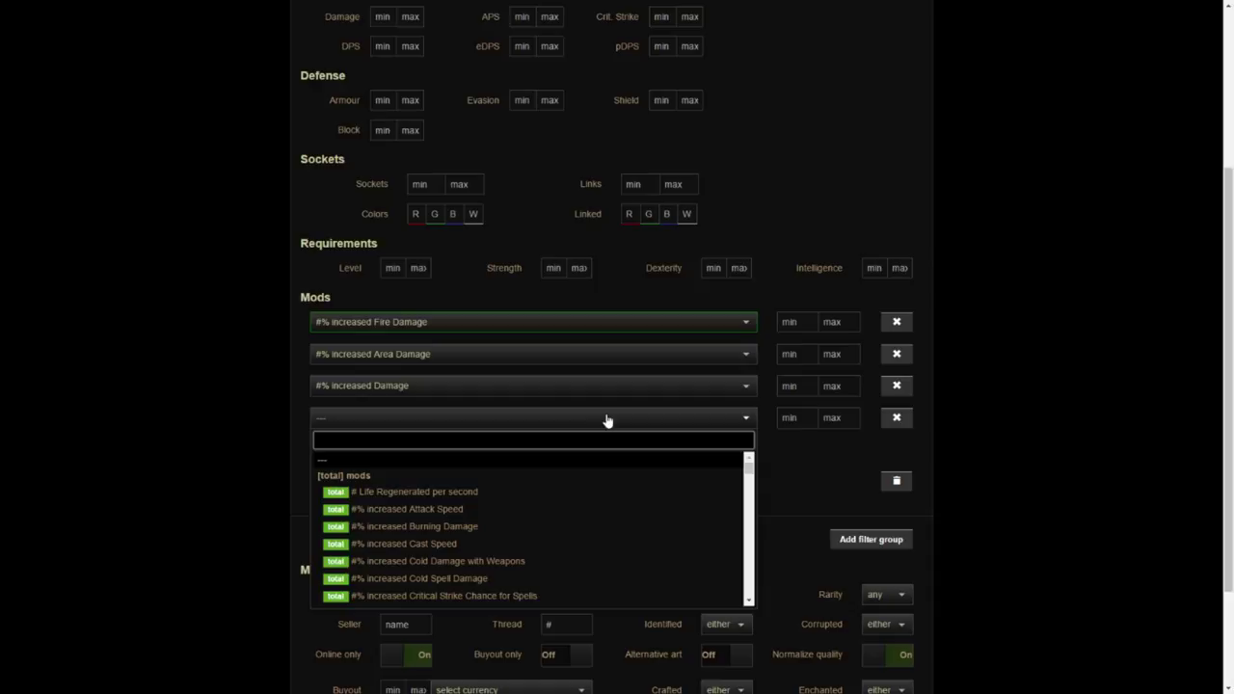
text(cast speed)
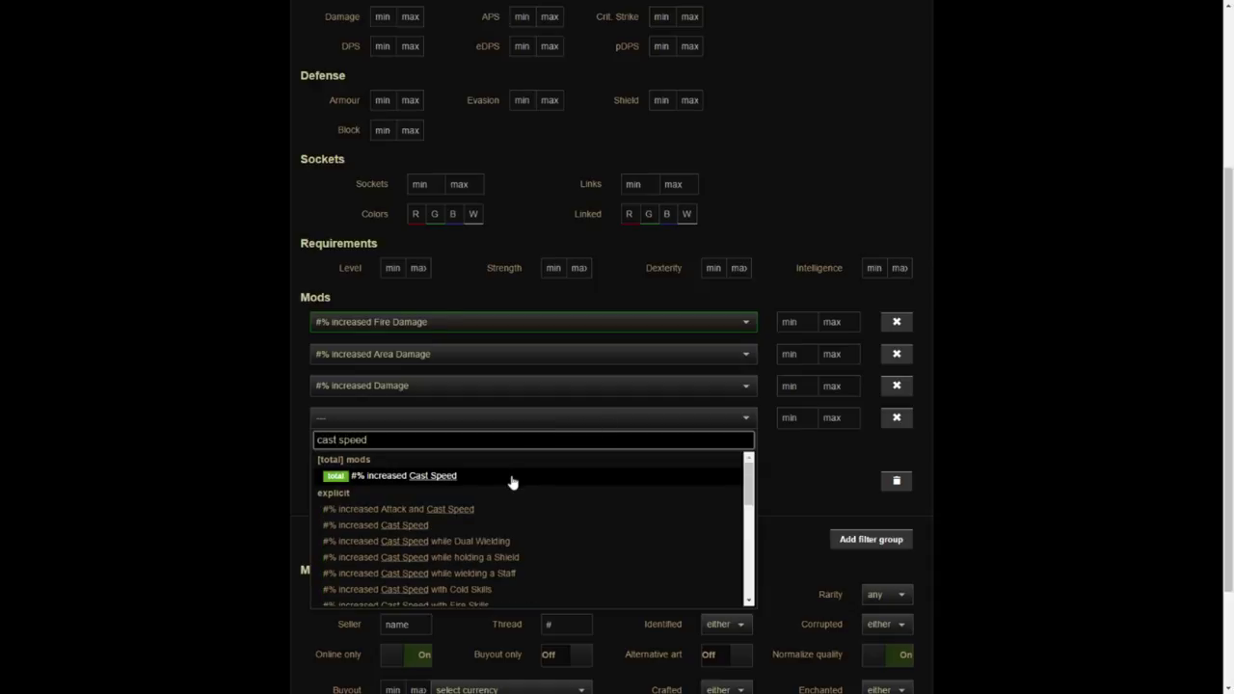
scroll(511, 482, down, 2)
scroll(501, 495, up, 3)
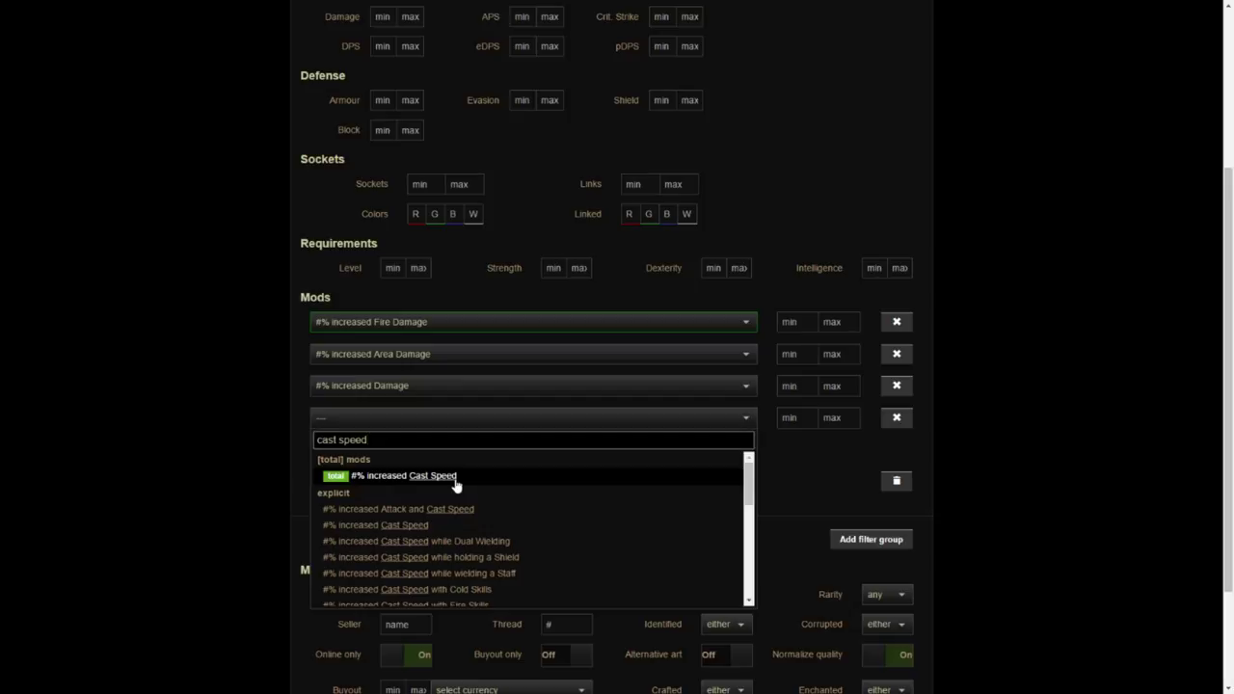
click(456, 482)
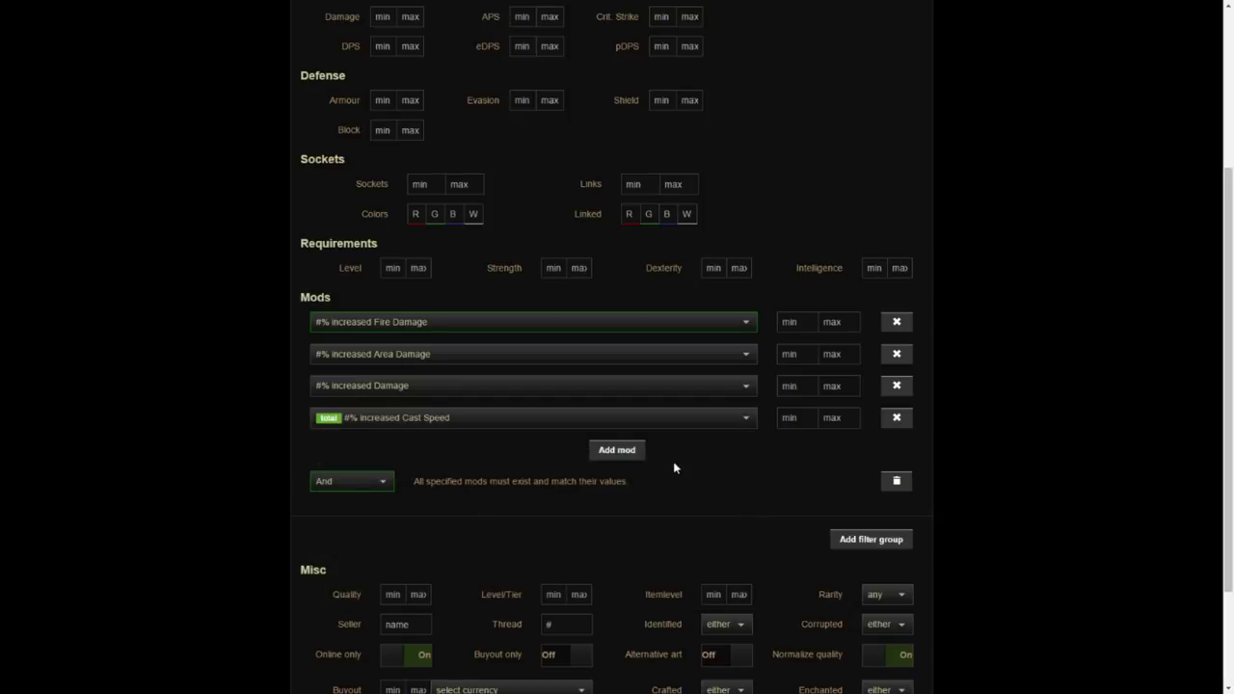
Add the explicit mod "#% increased maximum Life" as a fifth mod filter
scroll(673, 467, down, 1)
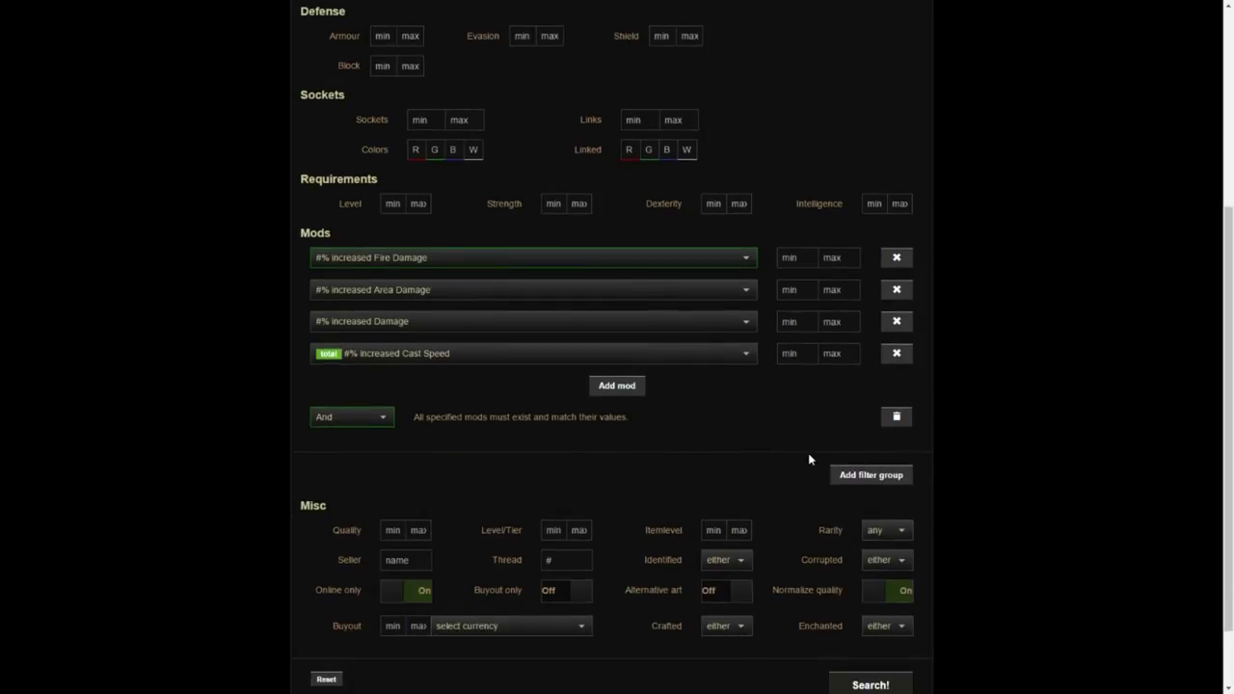
click(617, 388)
click(617, 397)
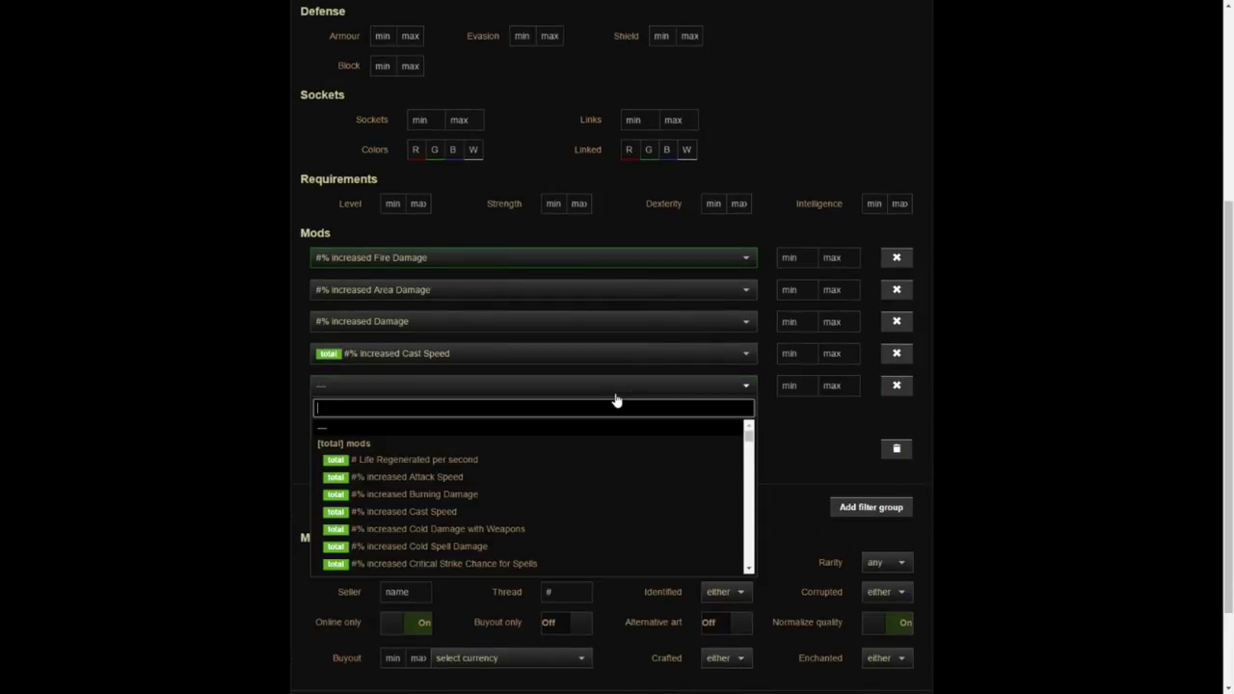
text(maximum life)
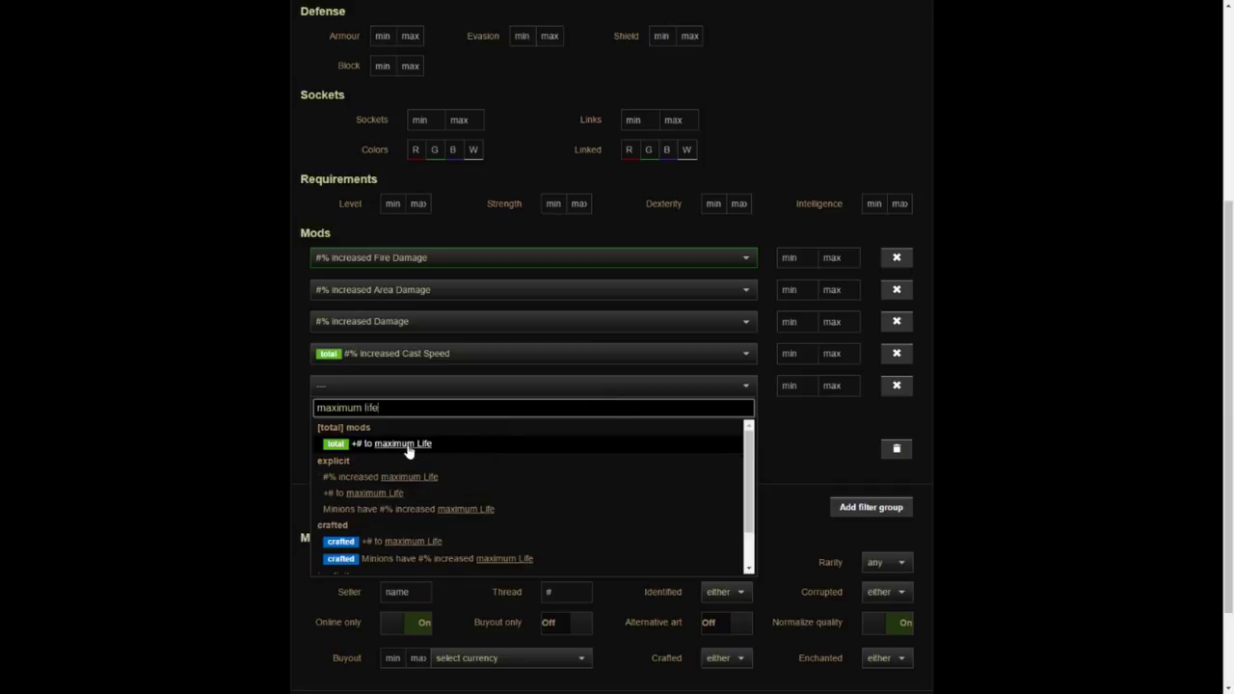
click(339, 478)
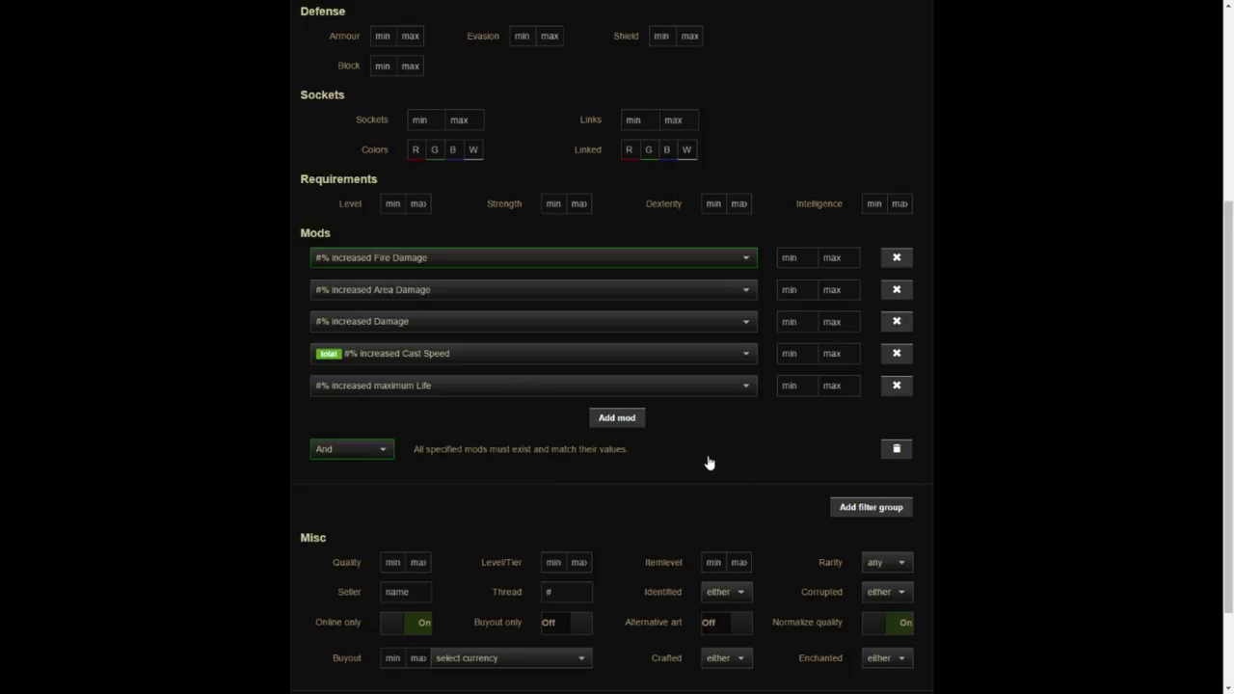
Change the mod group's matching type to Count with a minimum of 3 and run the search
scroll(716, 457, down, 1)
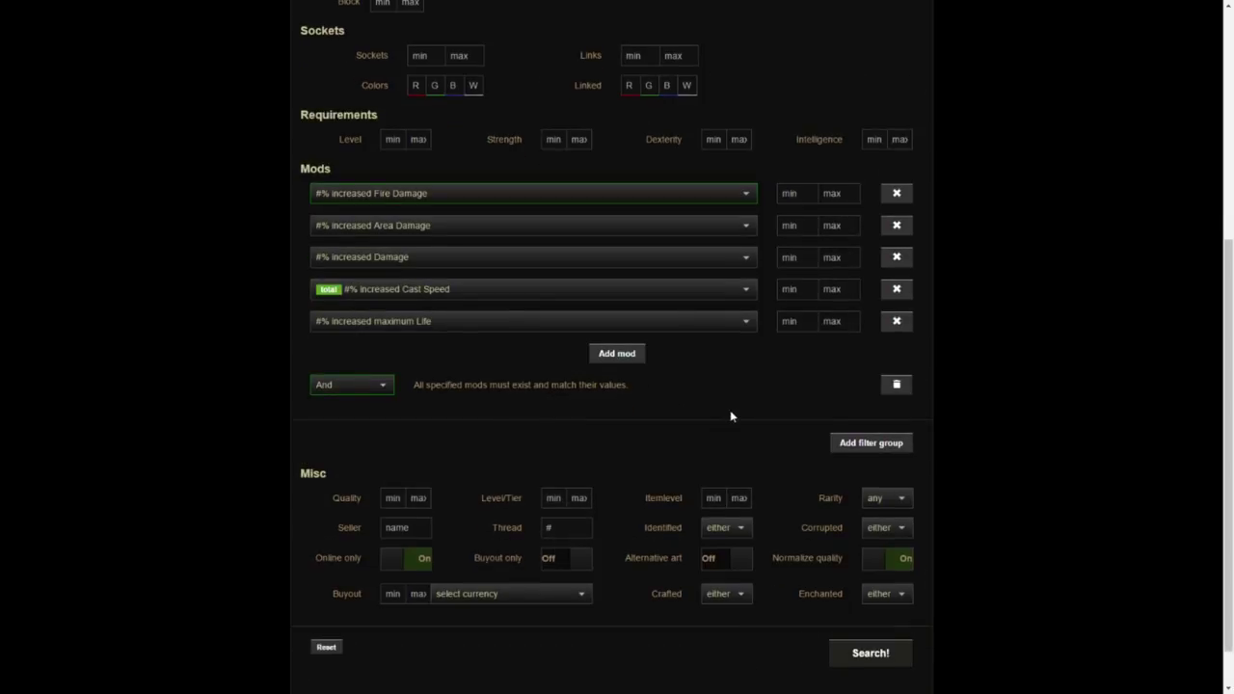
click(344, 390)
click(330, 462)
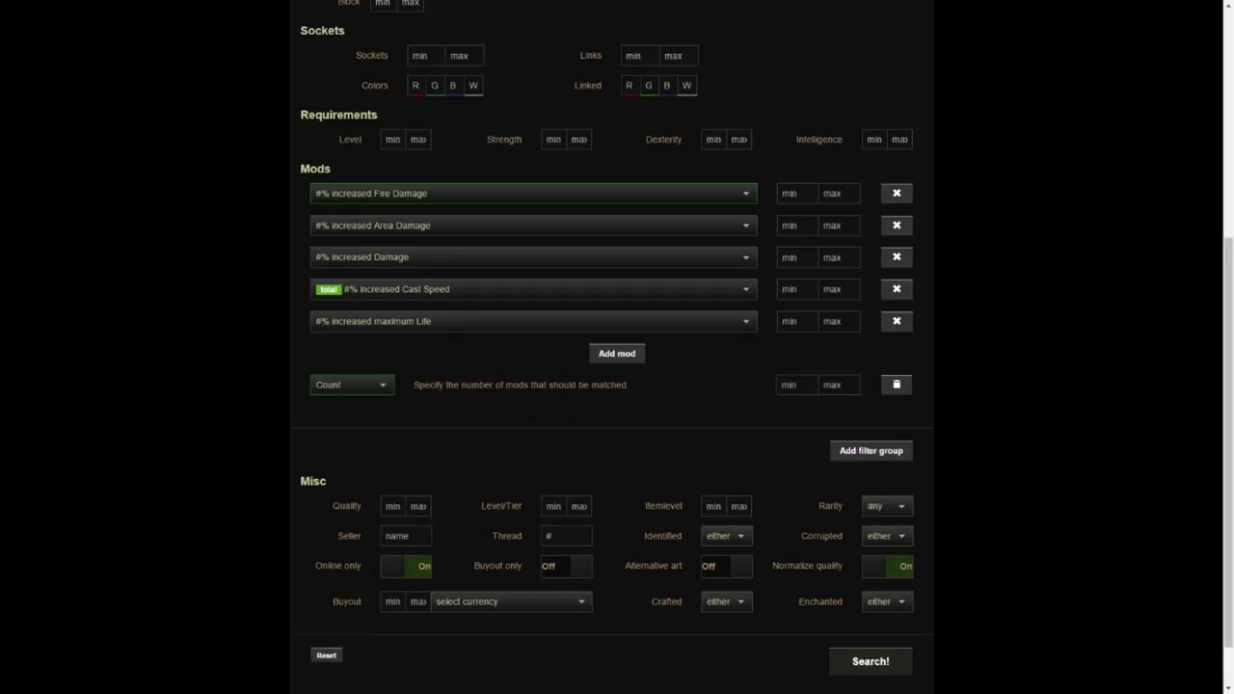
click(783, 384)
text(3)
scroll(663, 412, down, 1)
click(892, 607)
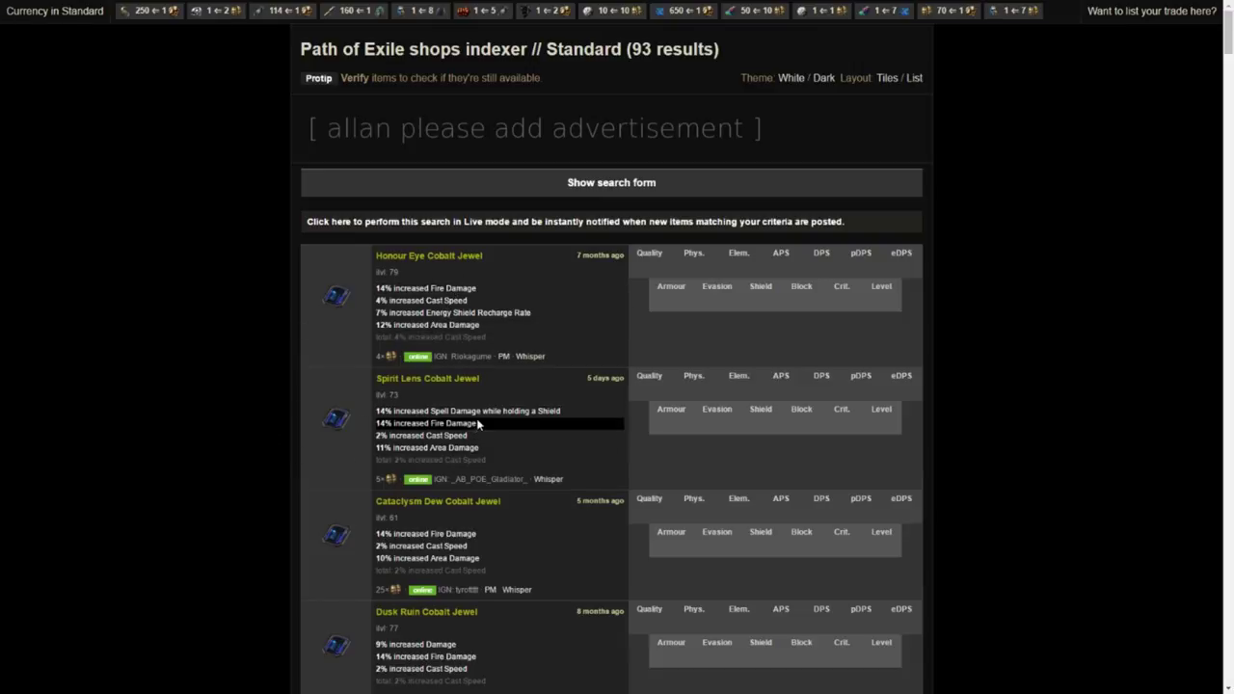
Look through the jewel results and open the search in Live mode to view its notification settings
scroll(479, 416, down, 3)
scroll(389, 333, up, 2)
scroll(256, 331, up, 2)
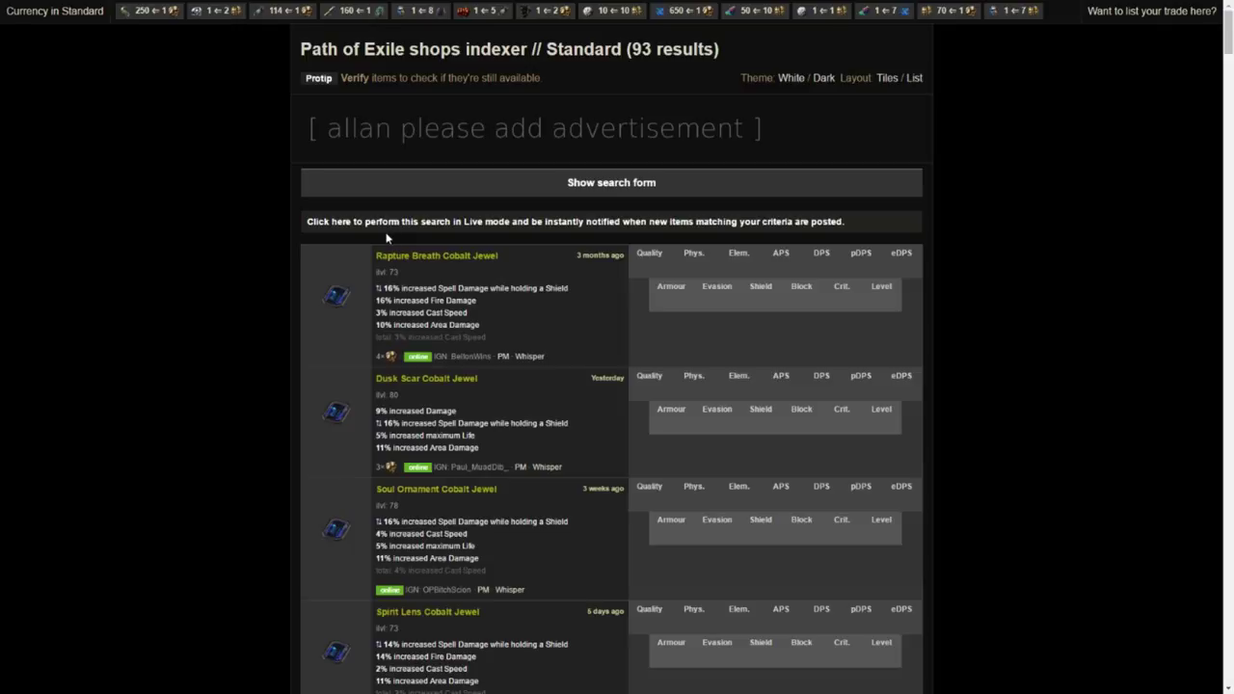
click(390, 229)
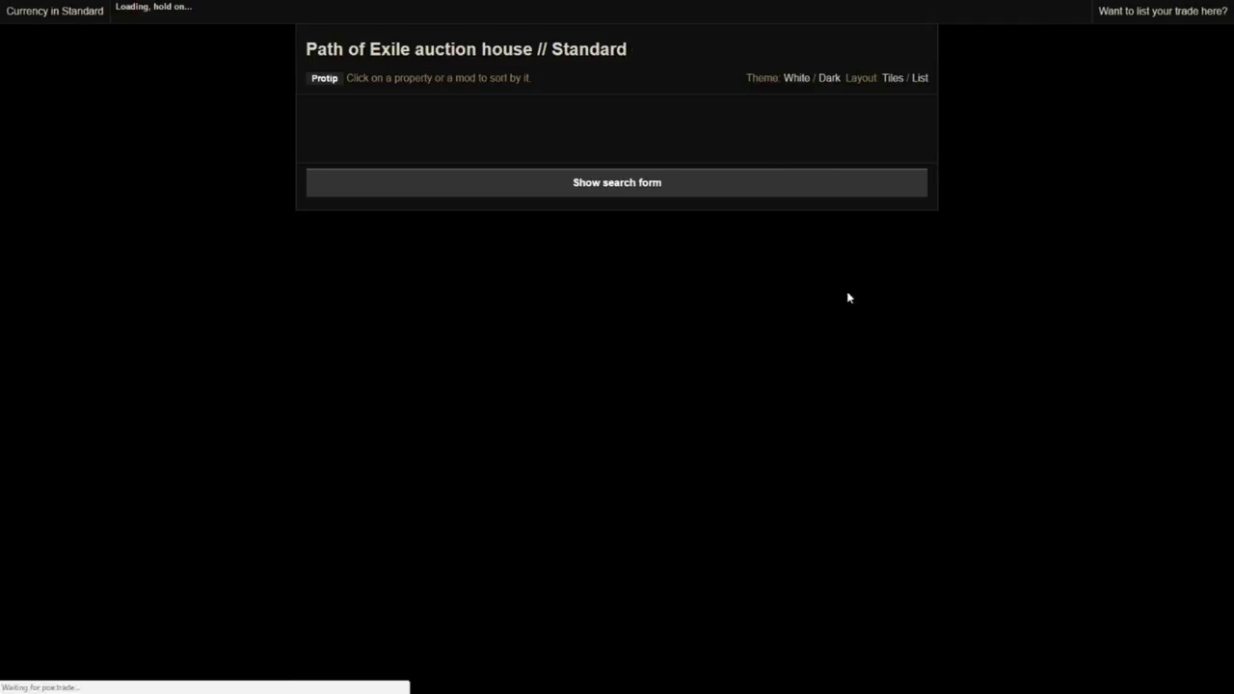
double_click(858, 260)
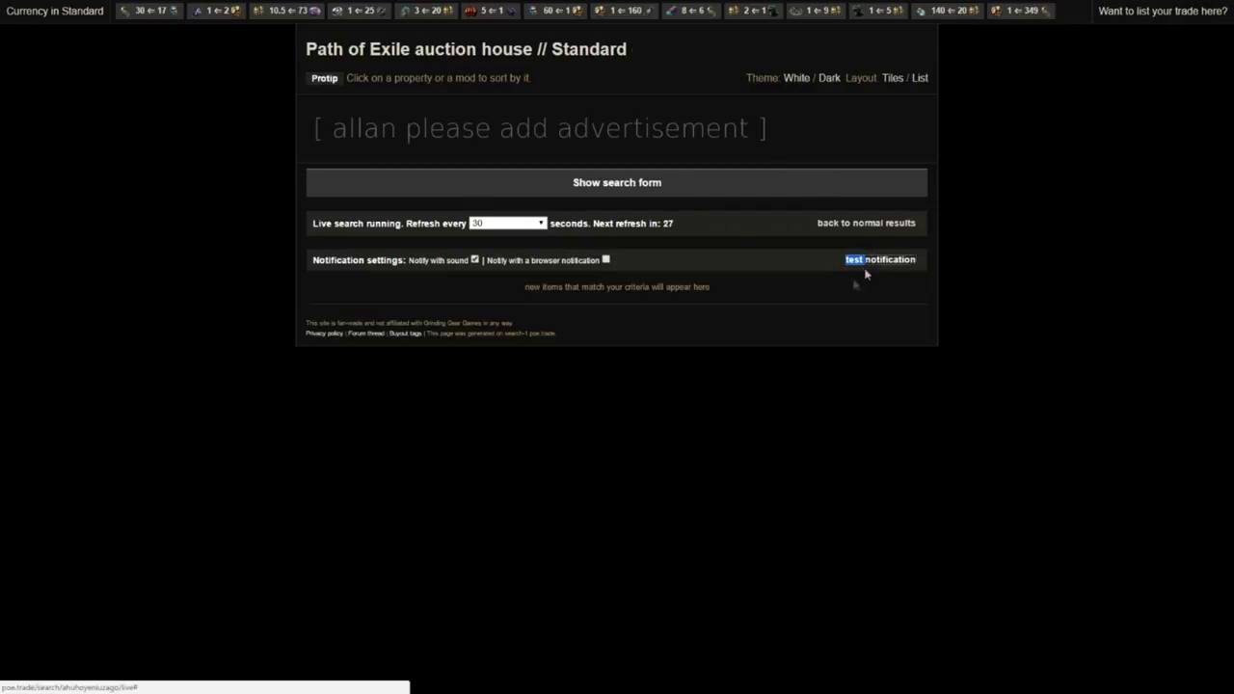
Reopen the search form and remove the "#% increased maximum Life" mod from the Count group
click(664, 182)
scroll(516, 421, down, 5)
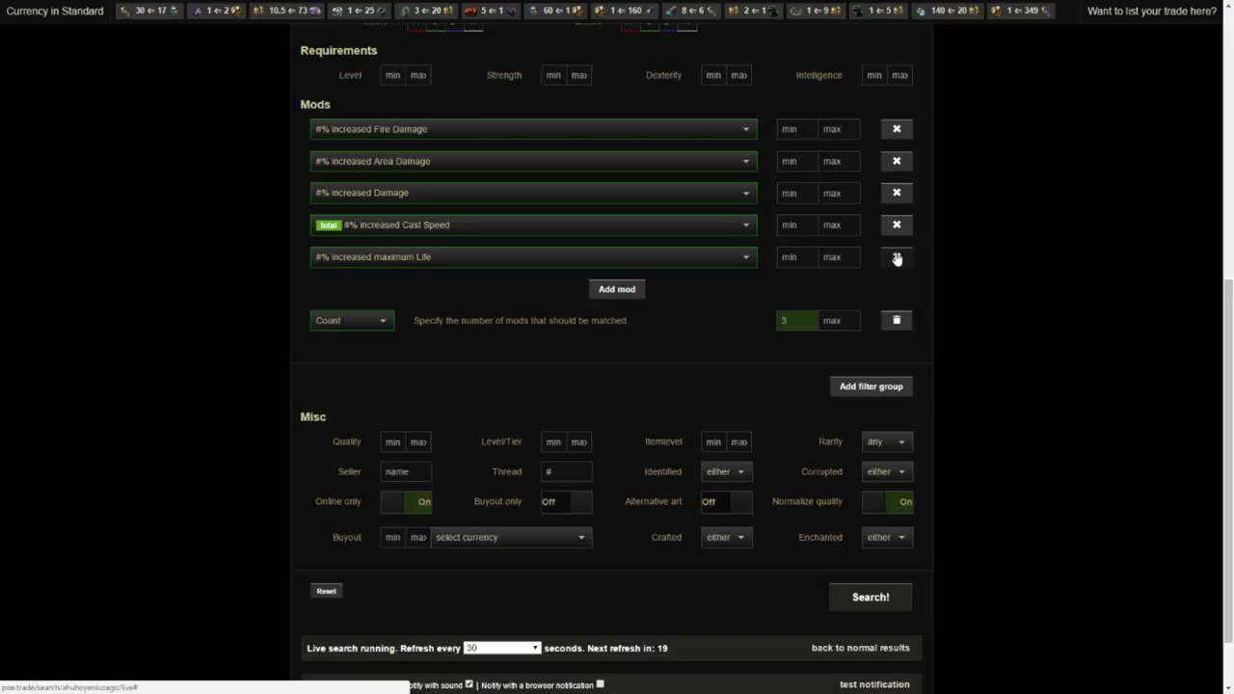
click(897, 258)
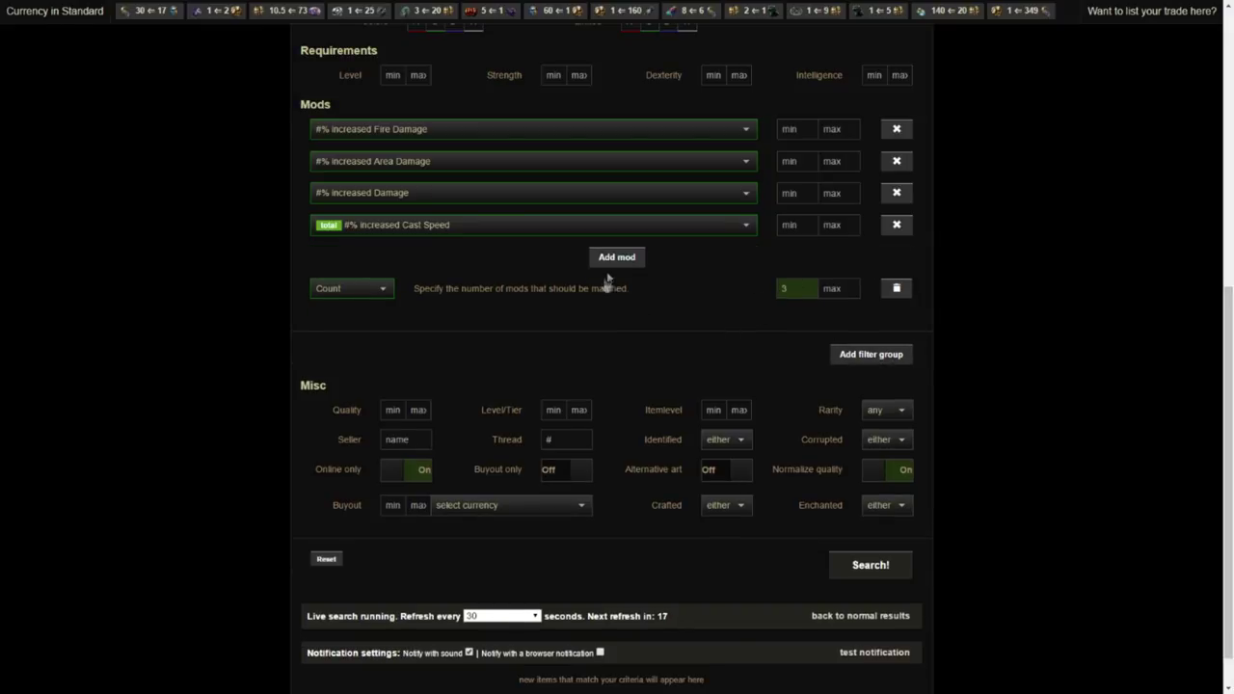
Add a second filter group containing the explicit mod "#% increased maximum Life"
click(832, 357)
click(692, 357)
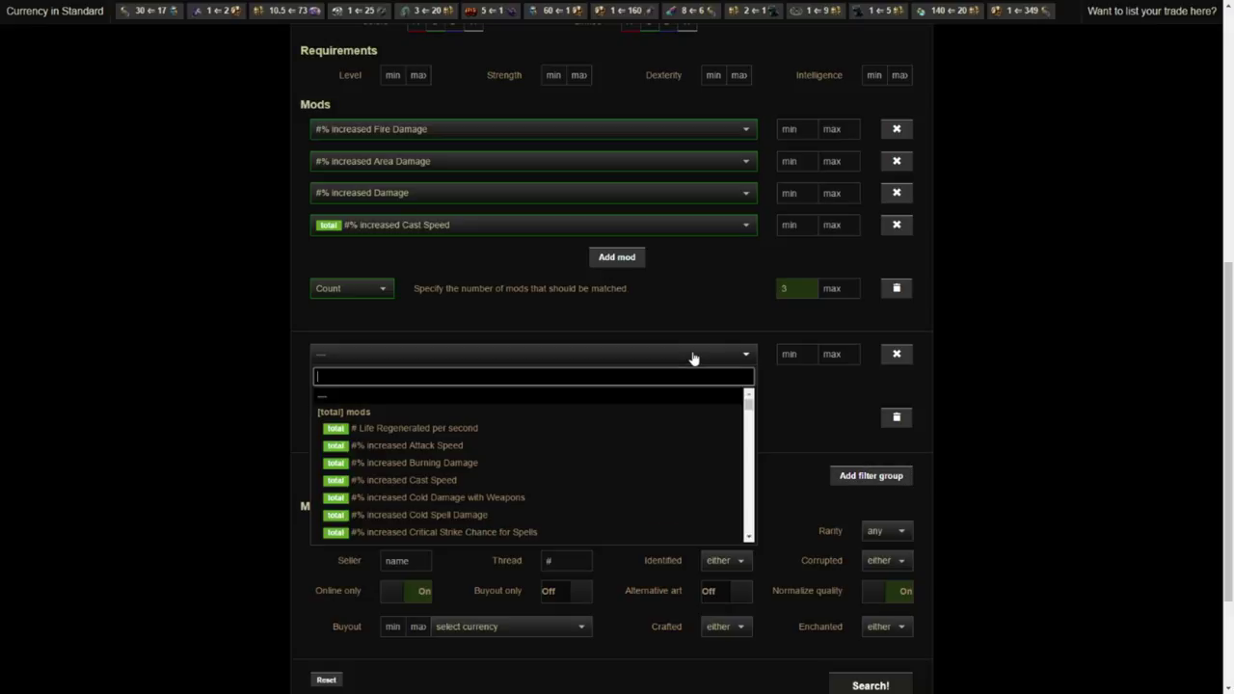
text(life max)
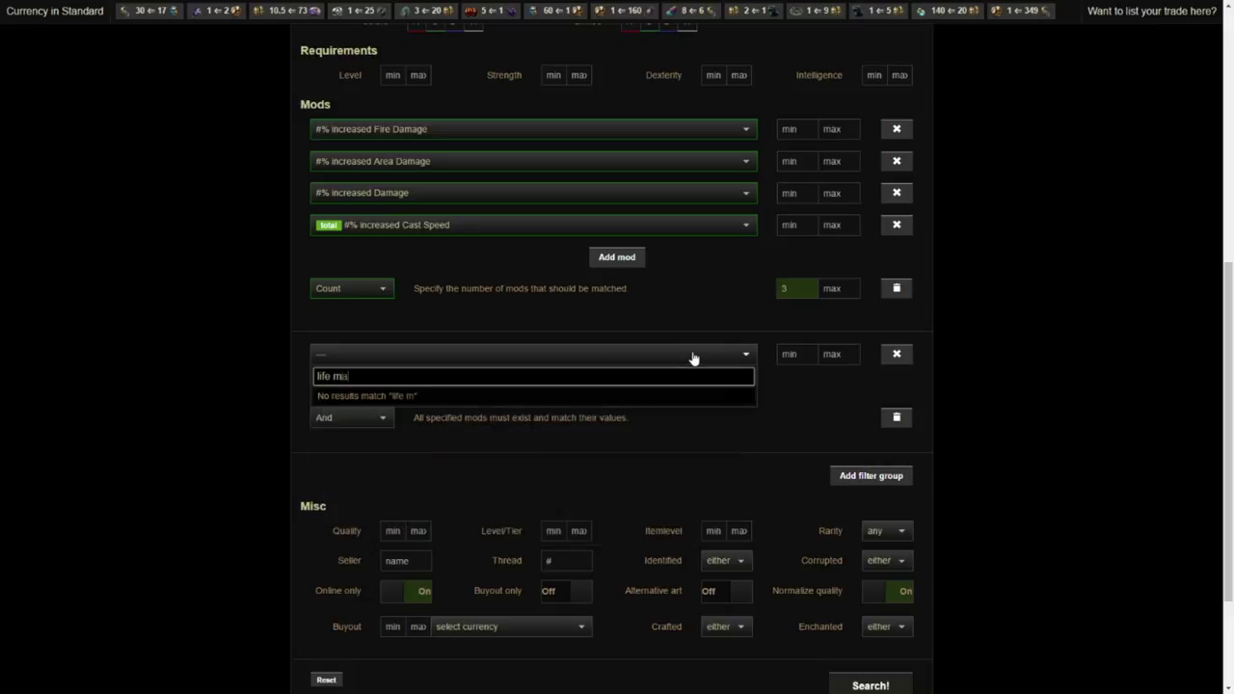
key(BackSpace)
key(BackSpace)
key(BackSpace)
key(BackSpace)
key(BackSpace)
key(BackSpace)
key(BackSpace)
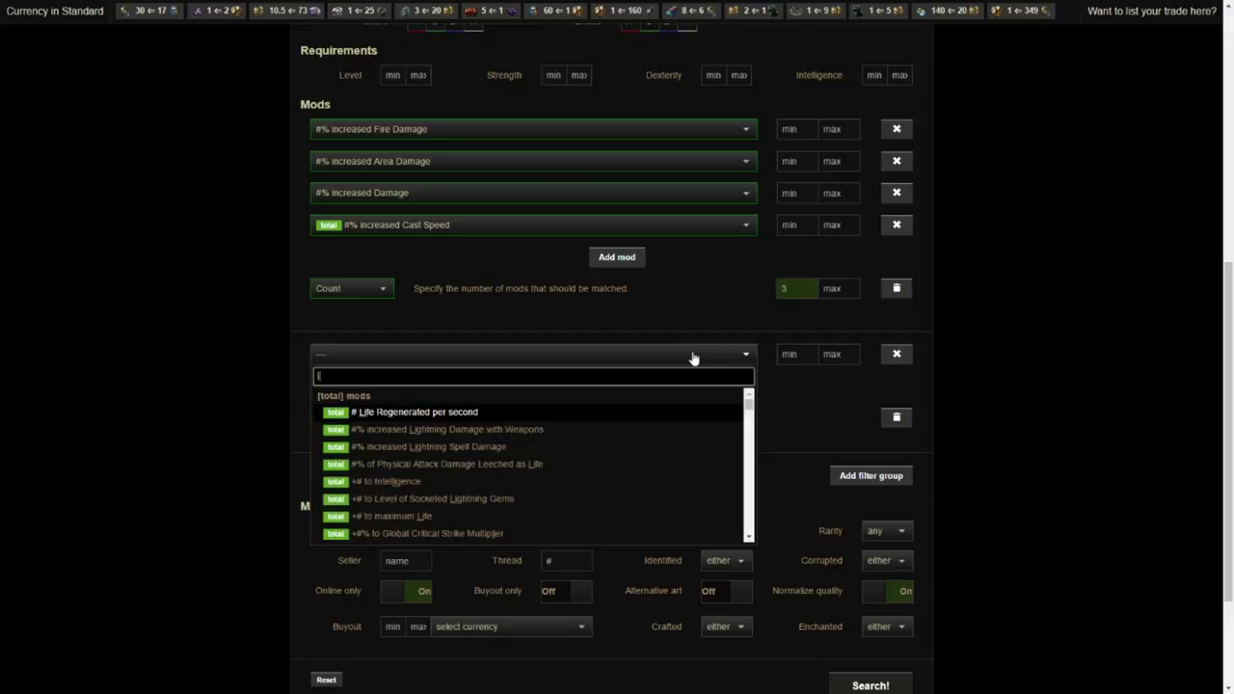
text(maximum)
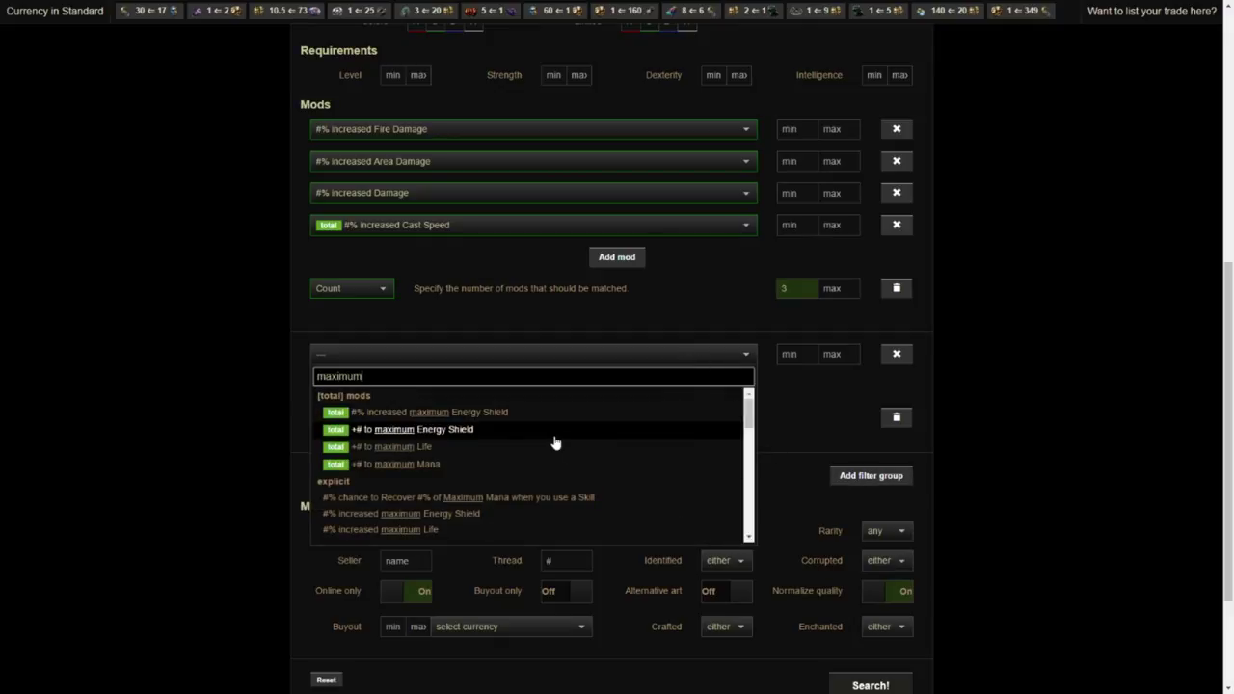
click(431, 527)
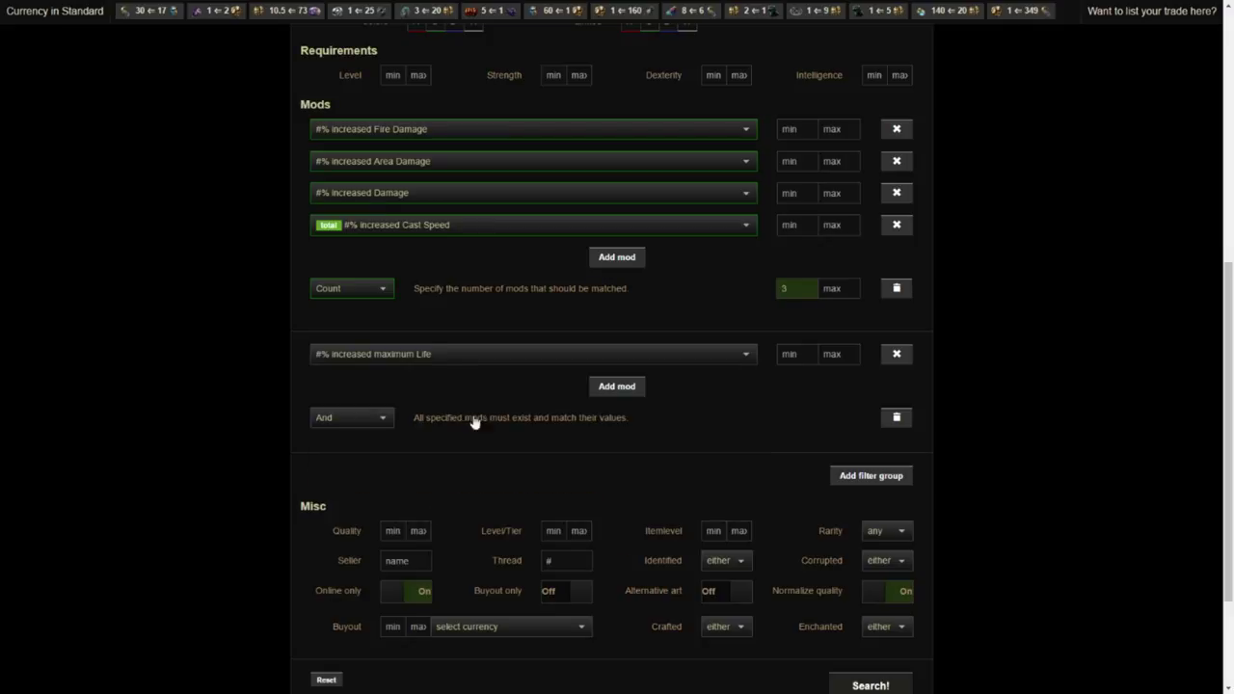
Set the maximum Life group to Count with a minimum of 1, and the first group's minimum to 3
click(366, 422)
click(329, 491)
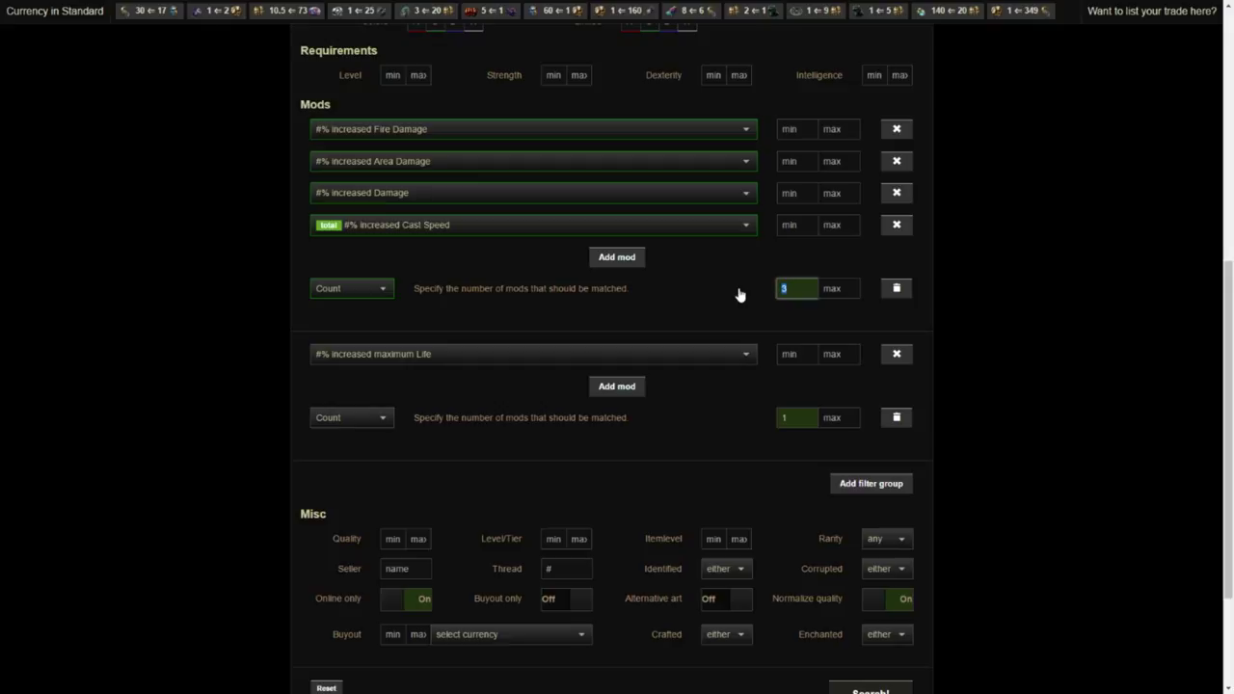
key(BackSpace)
text(2)
key(BackSpace)
text(3)
Turn off the Online only filter and run the jewel search
scroll(746, 304, down, 3)
click(424, 429)
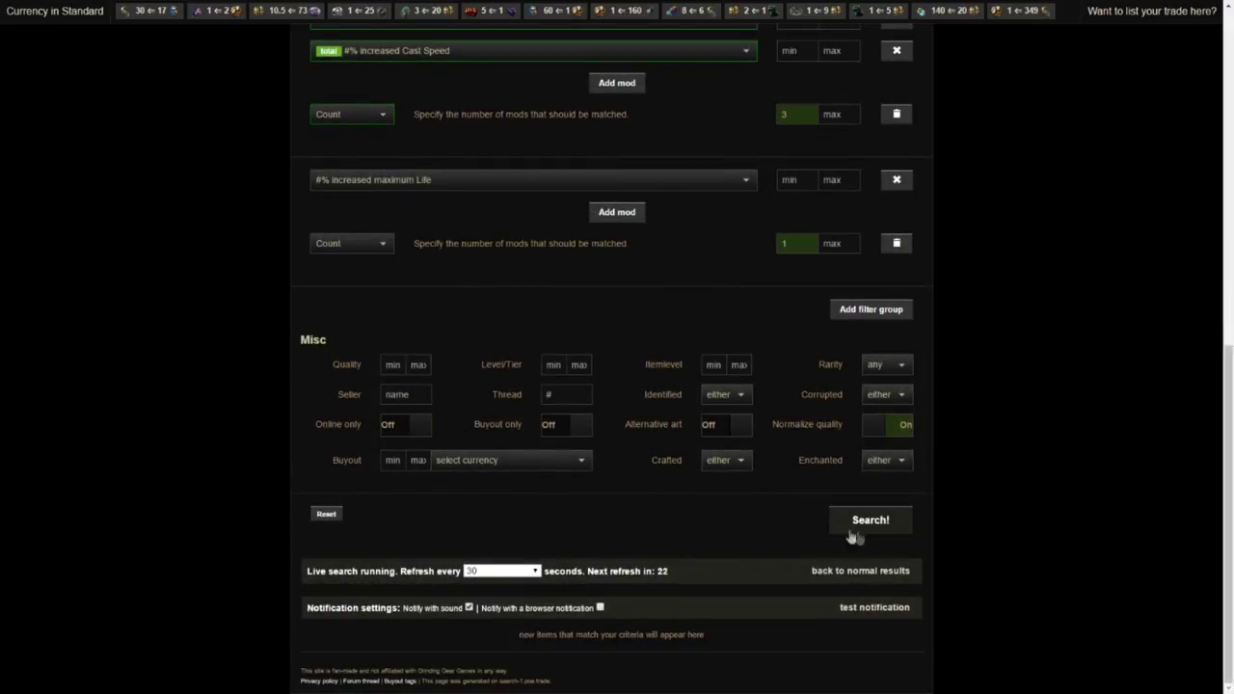
click(877, 533)
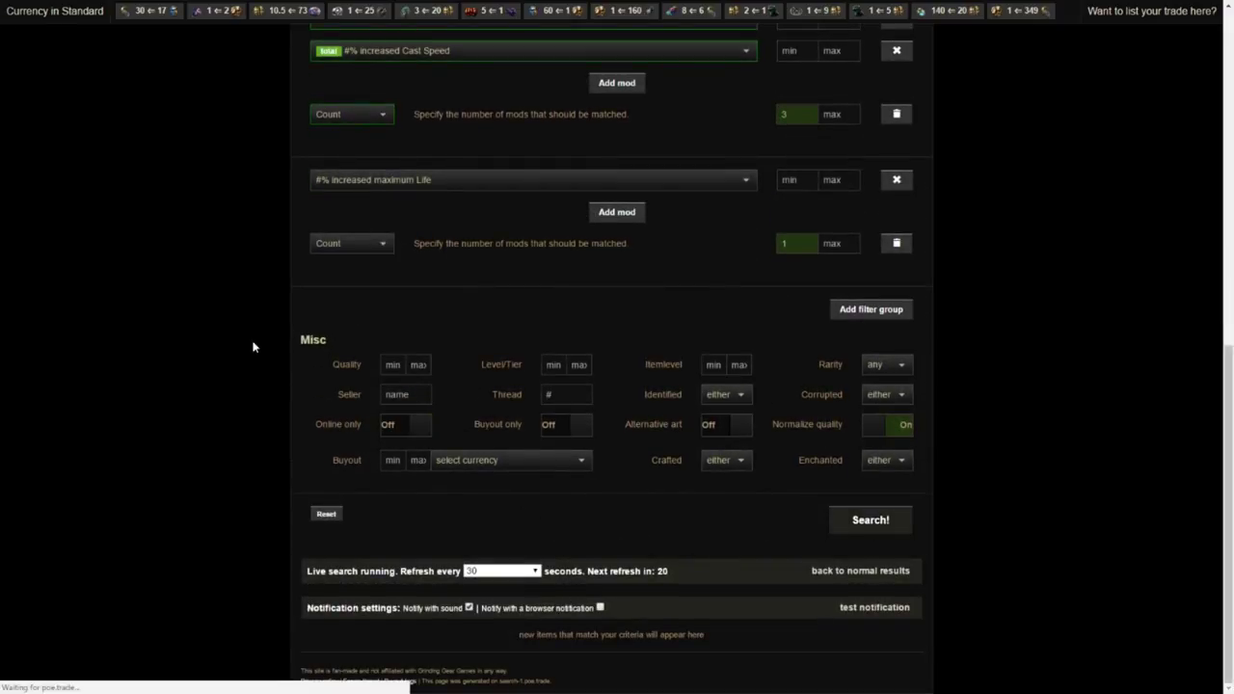
click(843, 513)
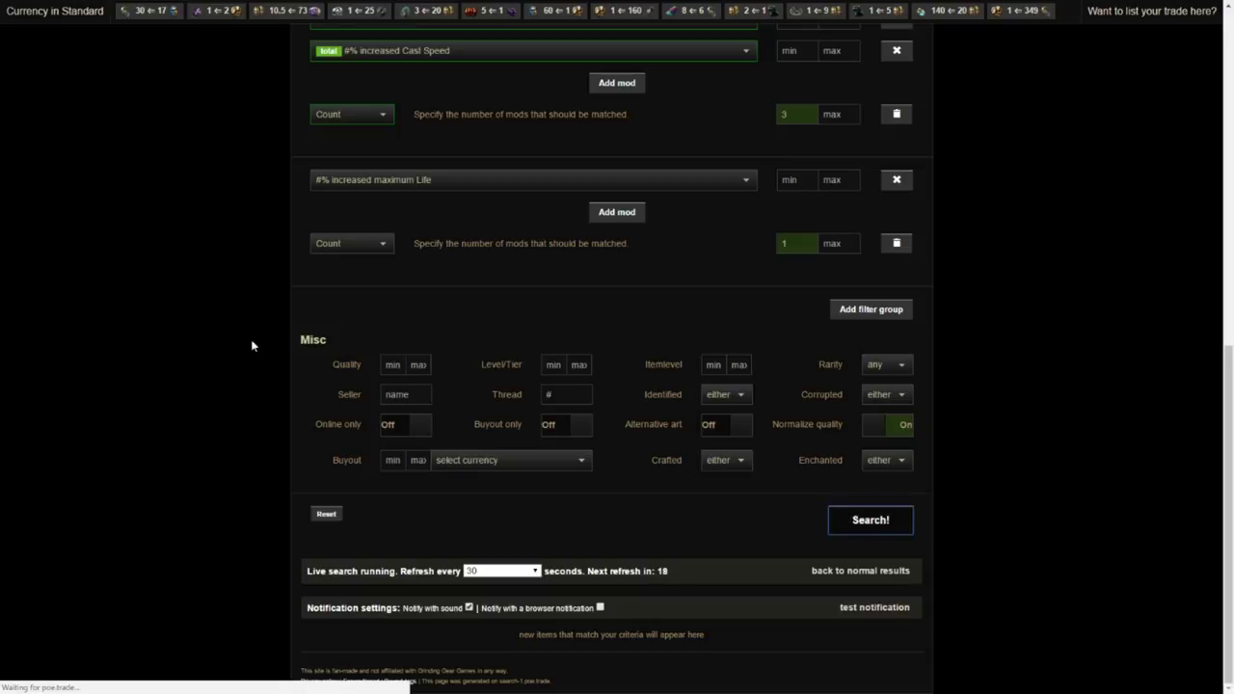
Look over the matching jewels, their modifiers and asking prices
scroll(258, 337, up, 3)
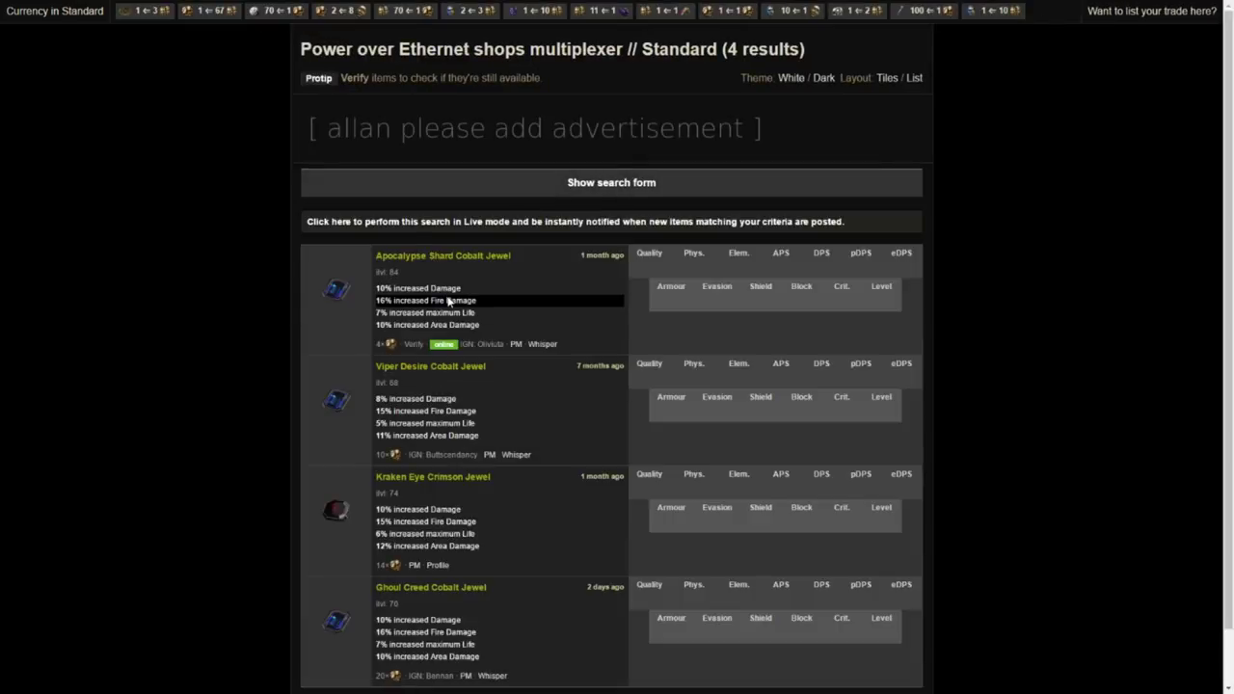
scroll(391, 347, down, 1)
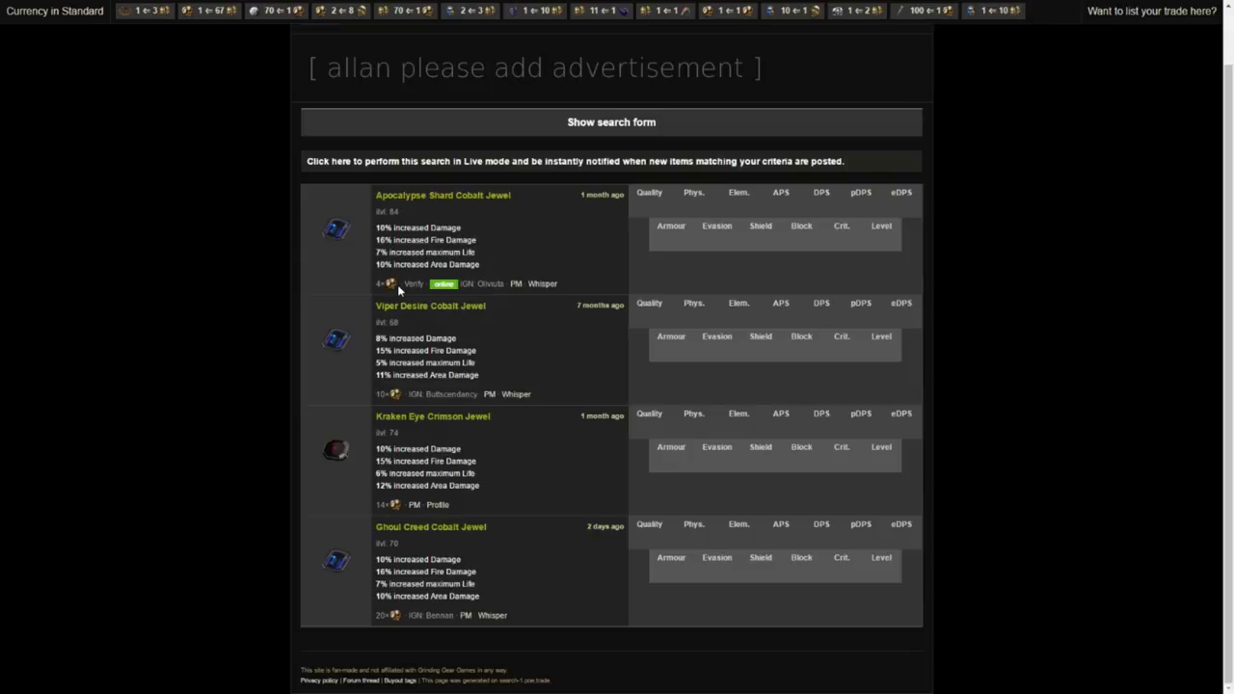
scroll(264, 344, up, 1)
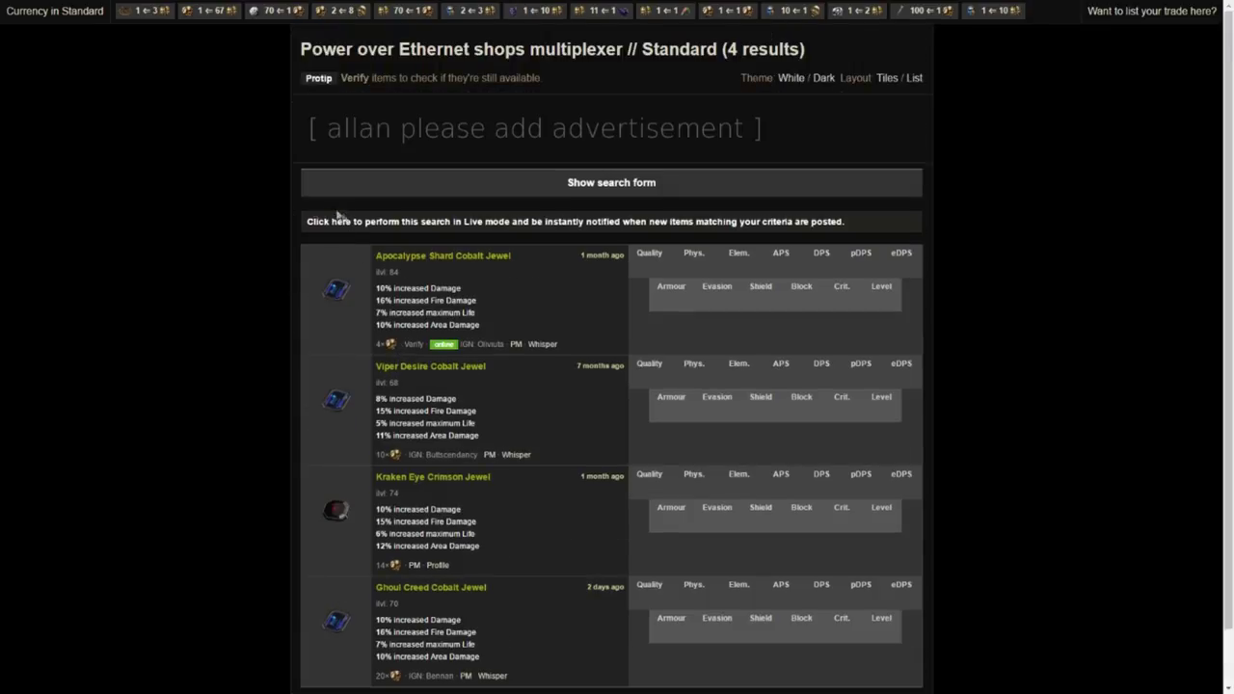
Start the refined jewel search in Live mode and reopen its search form at the mod filters
click(473, 223)
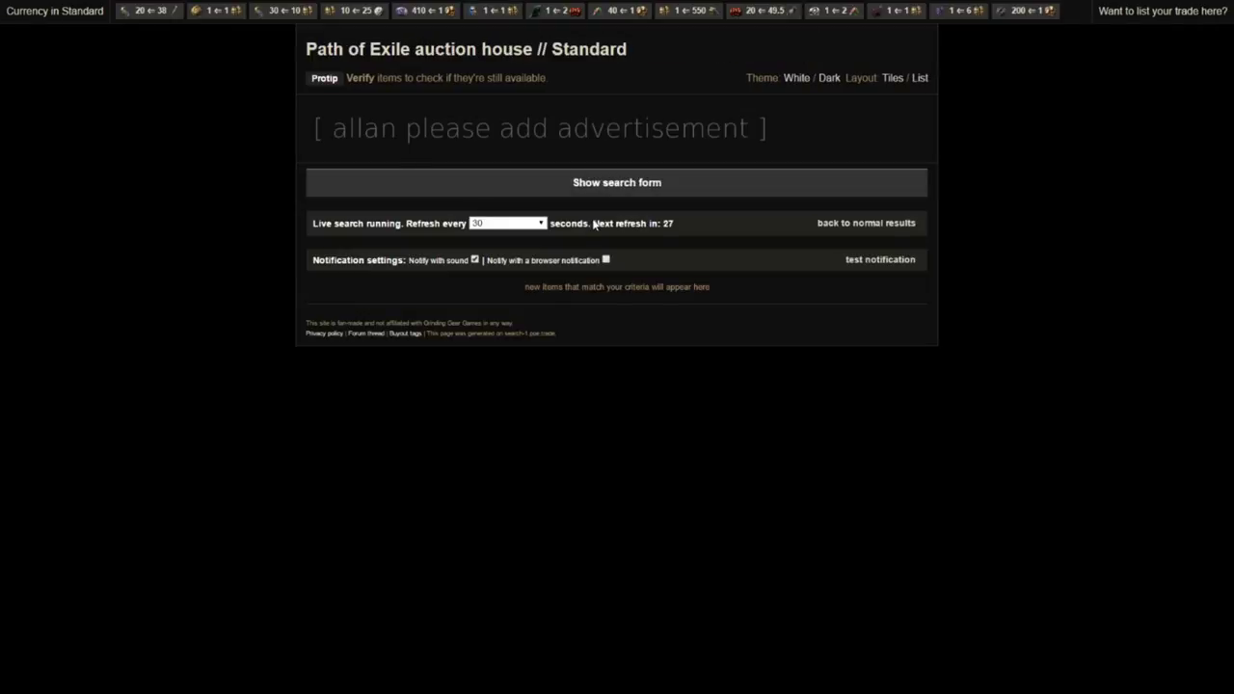
click(595, 193)
scroll(598, 373, down, 3)
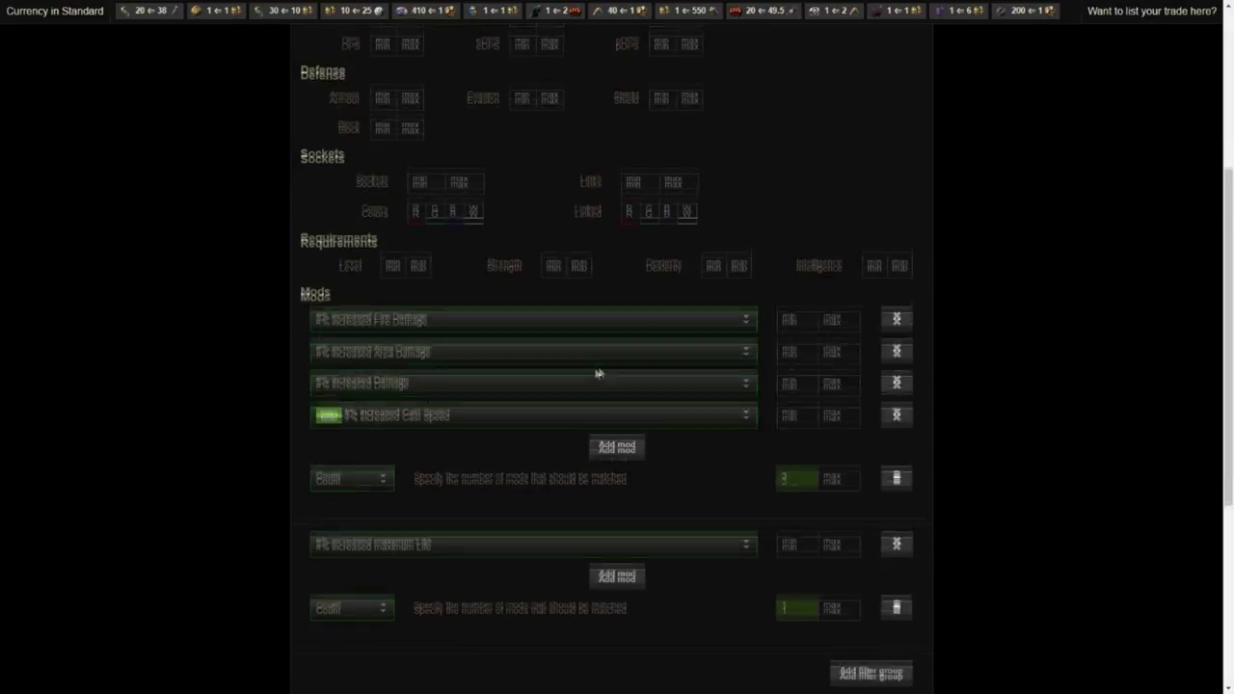
Set the minimum number of matched mods in the first filter group to 1
scroll(597, 373, down, 3)
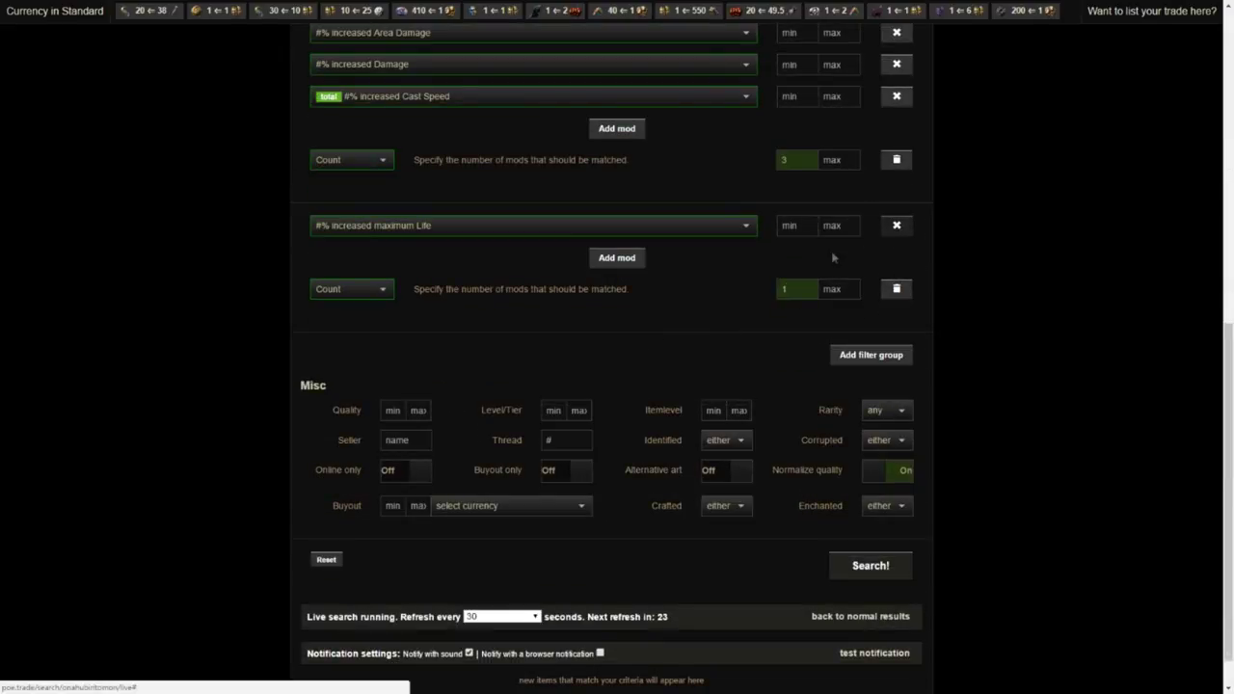
scroll(793, 177, up, 2)
double_click(792, 352)
text(1)
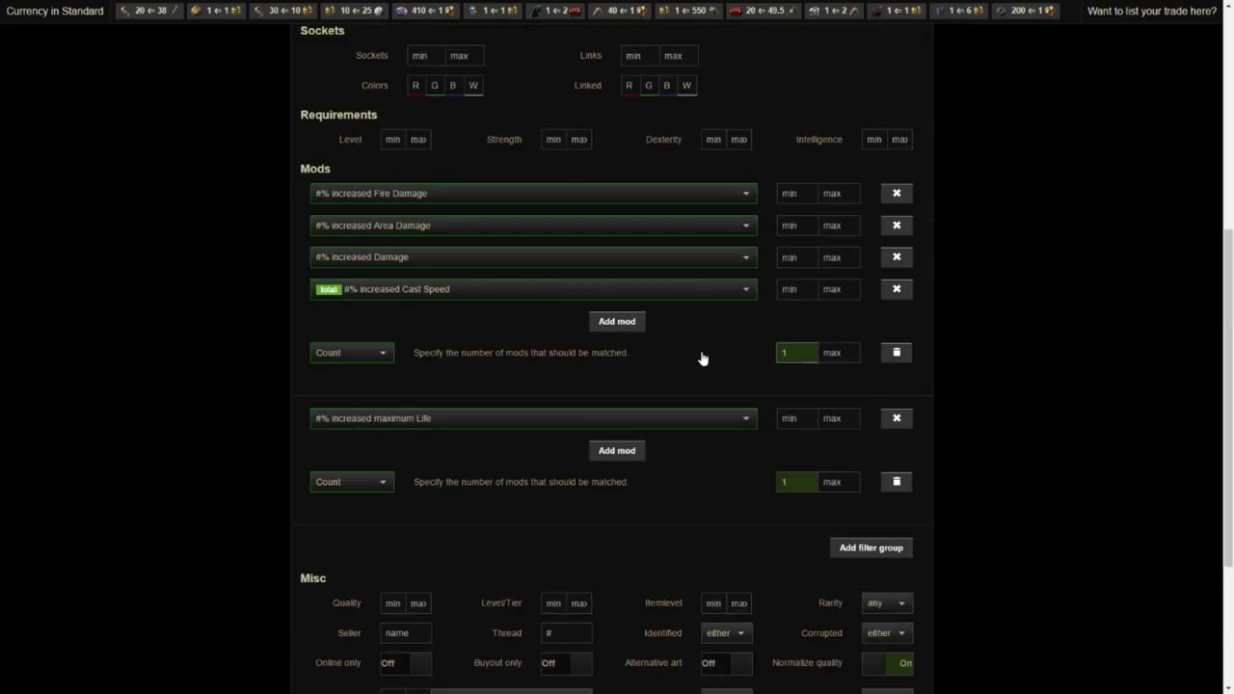
Set the Corrupted filter to No and run the jewel search again
scroll(689, 362, down, 2)
click(893, 396)
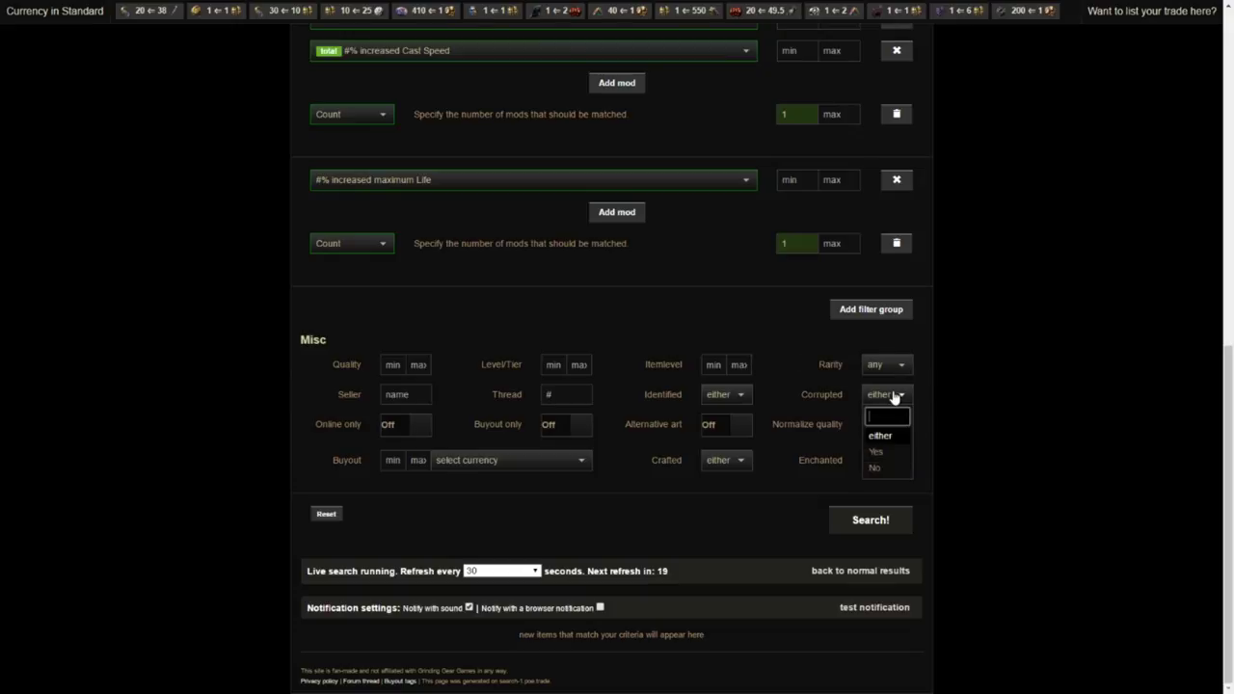
click(886, 366)
click(892, 436)
click(878, 396)
click(874, 451)
click(875, 425)
click(878, 395)
click(876, 452)
click(879, 395)
click(879, 467)
click(869, 520)
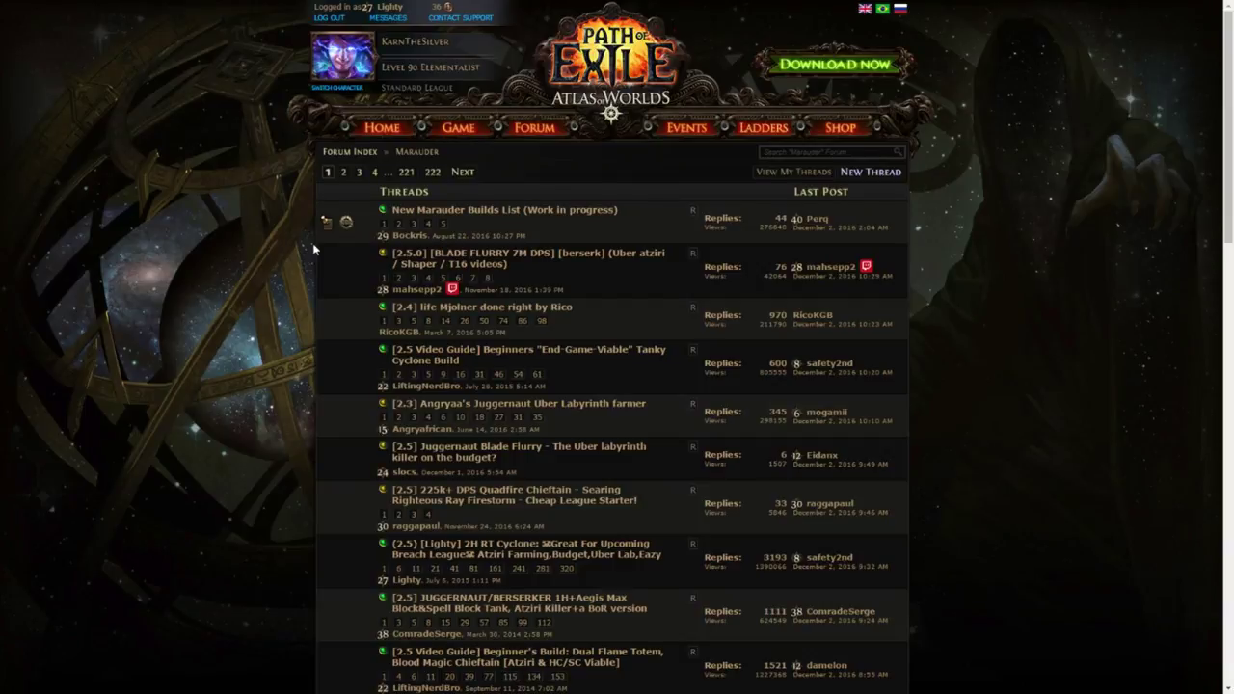
Look through the build guide threads on the first page of the Path of Exile Marauder forum
scroll(313, 295, down, 4)
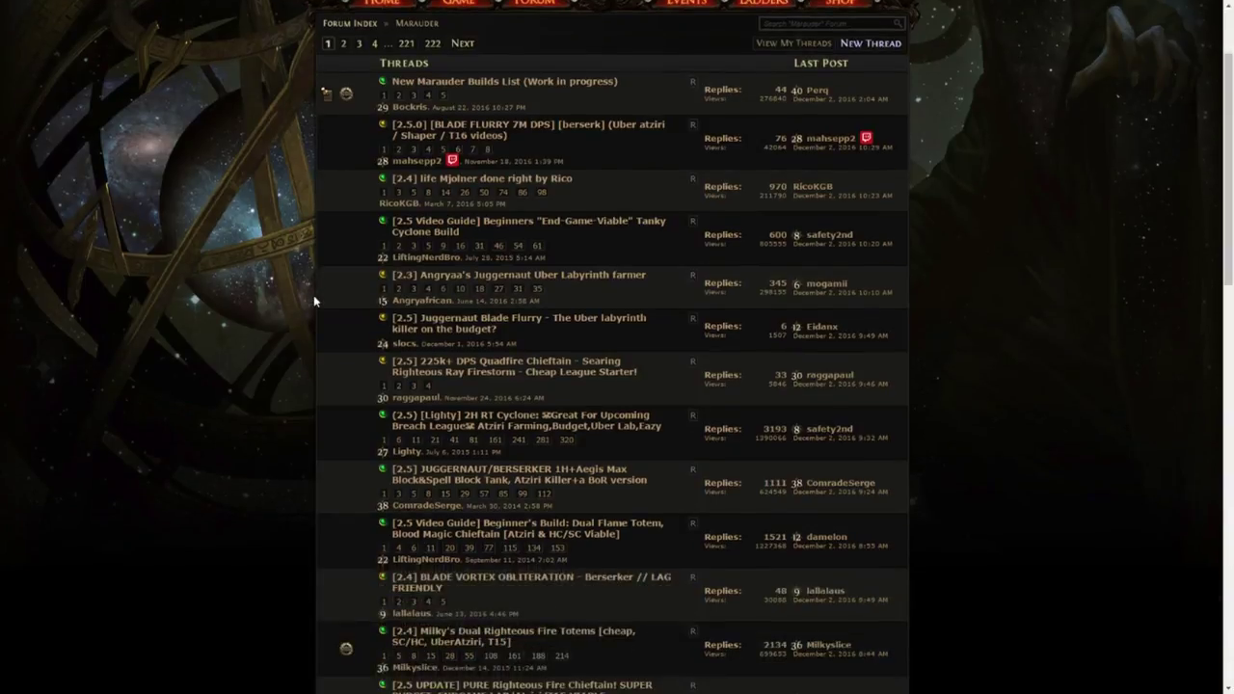
scroll(315, 300, down, 3)
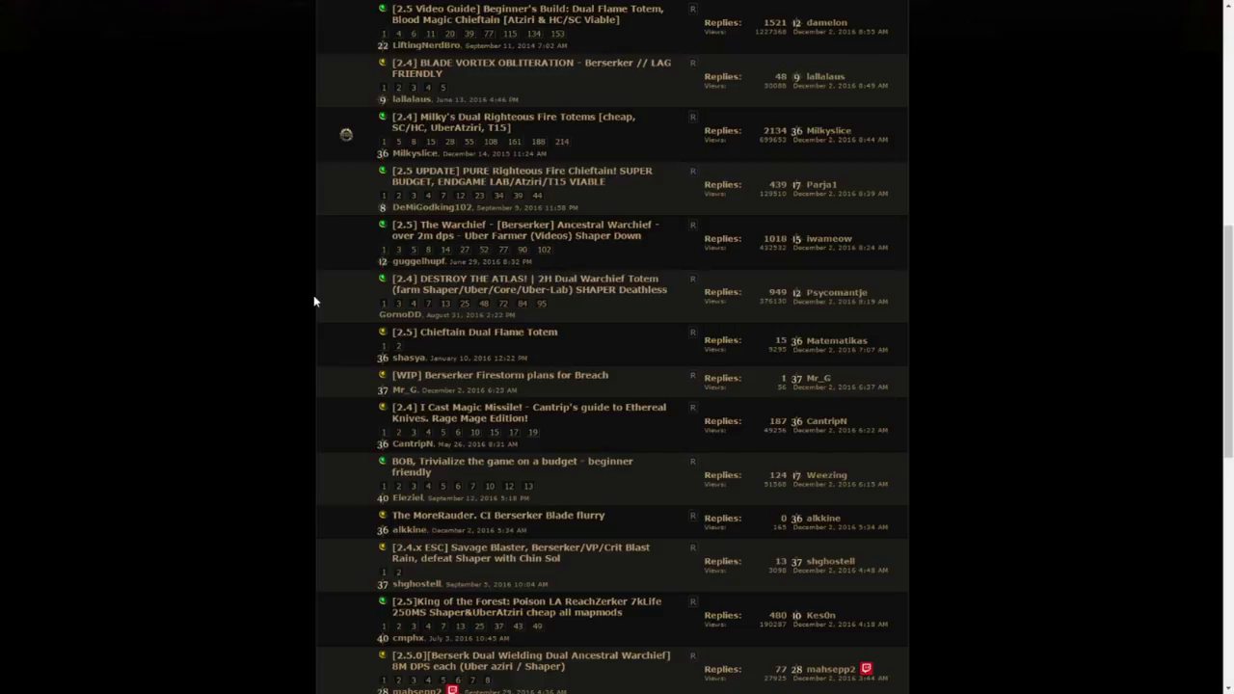
scroll(314, 301, down, 1)
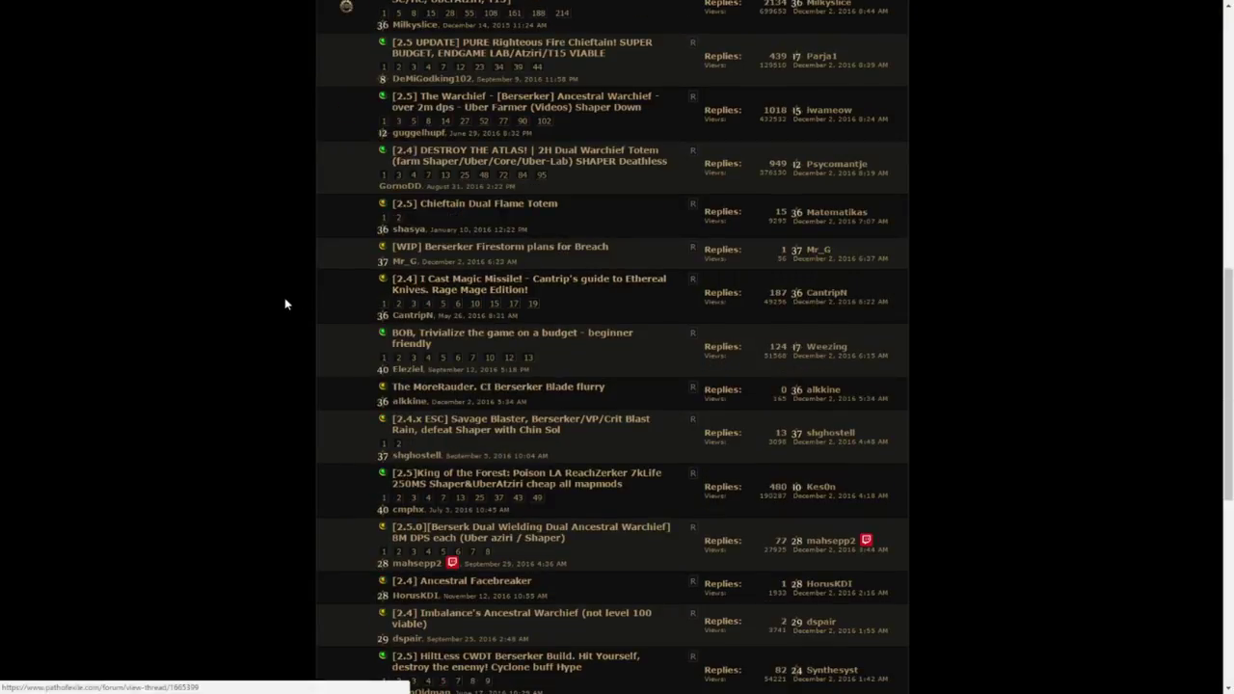
scroll(278, 304, down, 1)
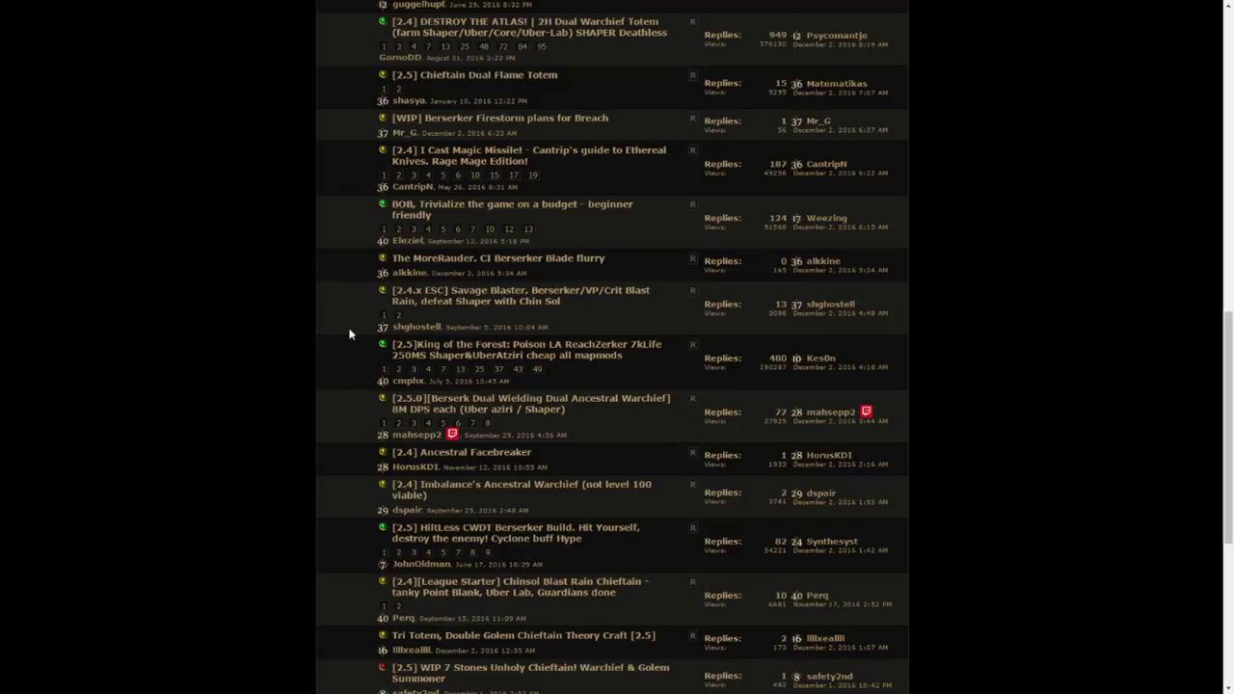
scroll(238, 338, down, 1)
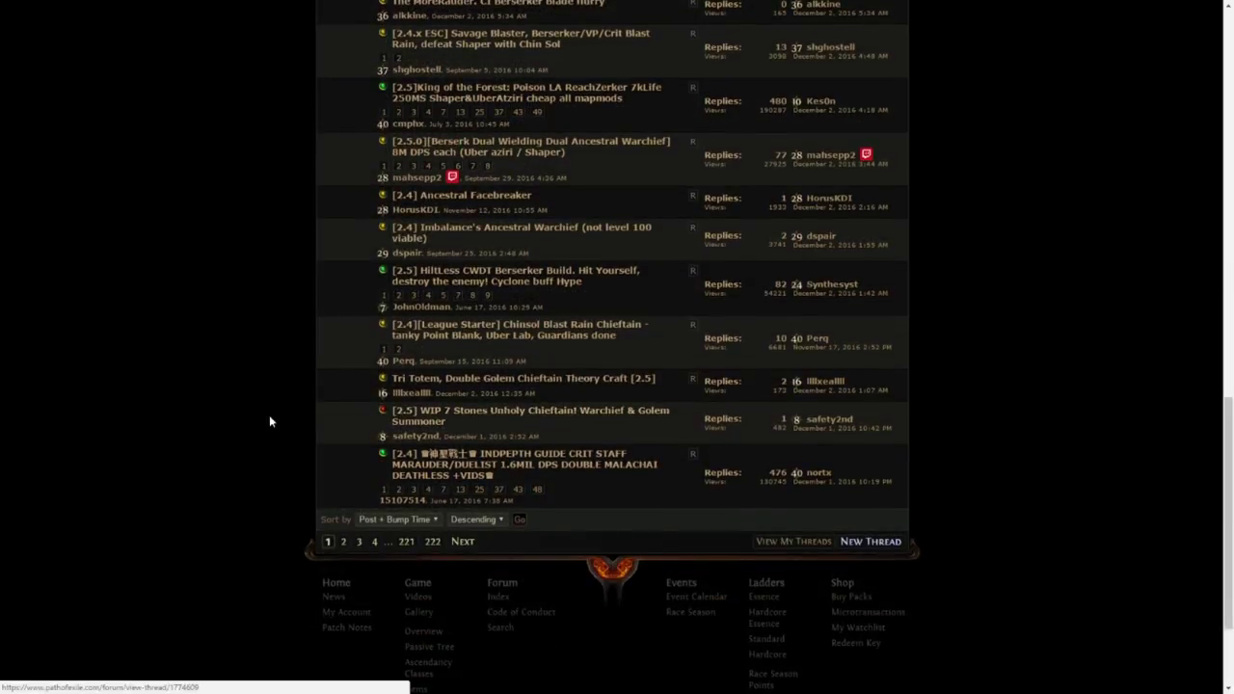
scroll(222, 403, up, 10)
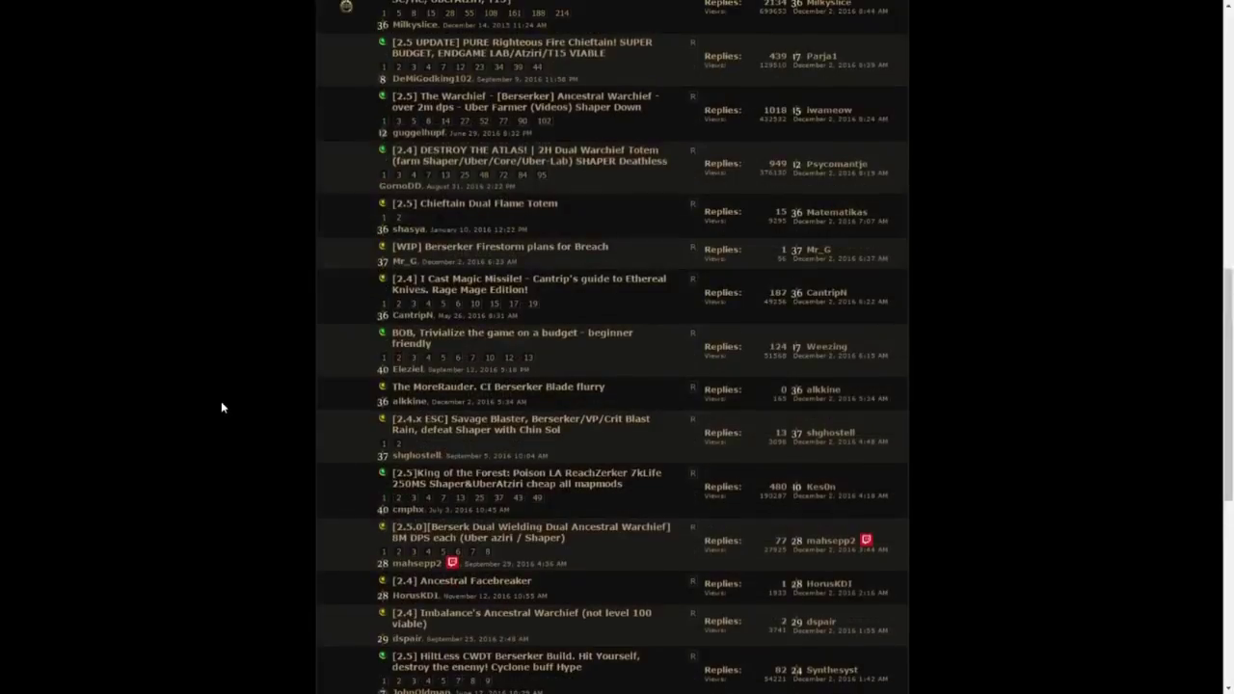
scroll(221, 403, up, 5)
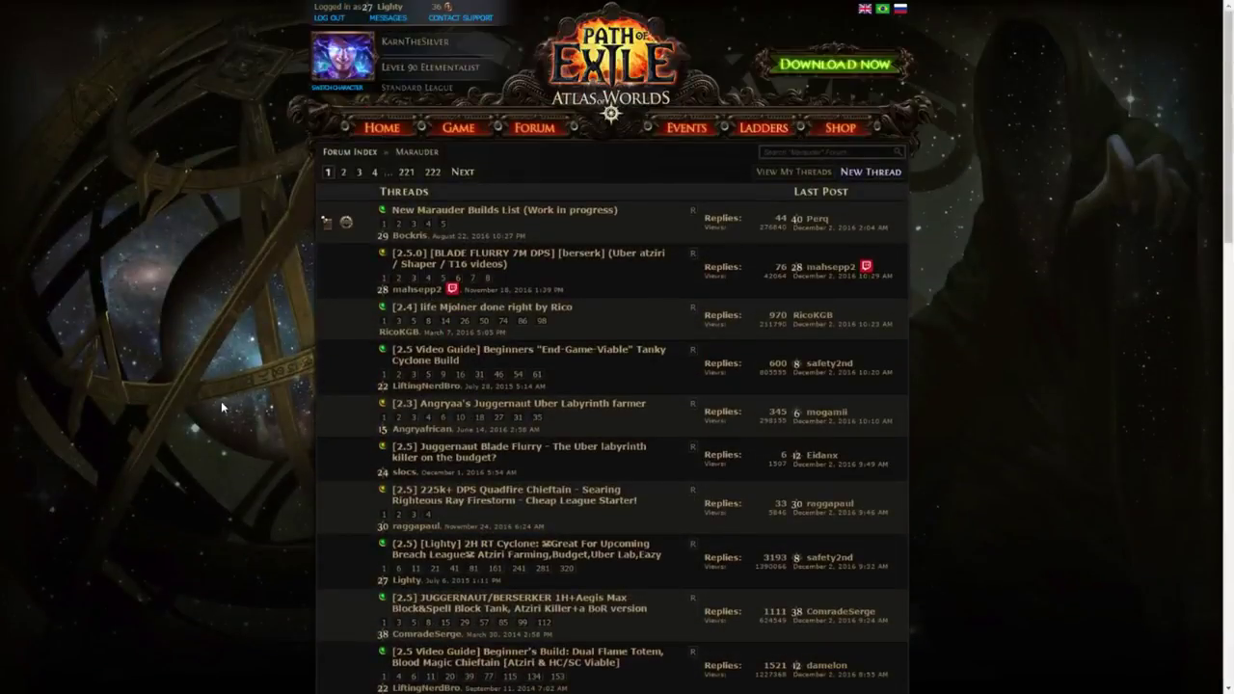
scroll(440, 415, down, 2)
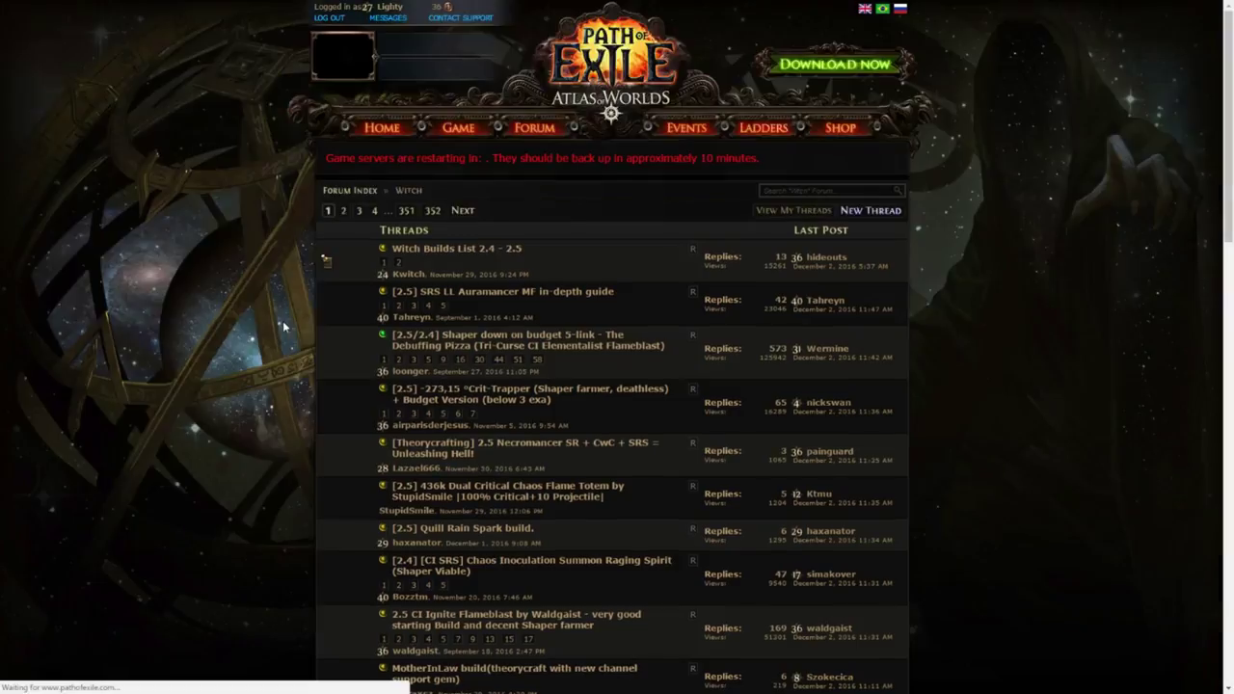
Look through the build guide threads on the first page of the Witch forum
scroll(283, 322, down, 5)
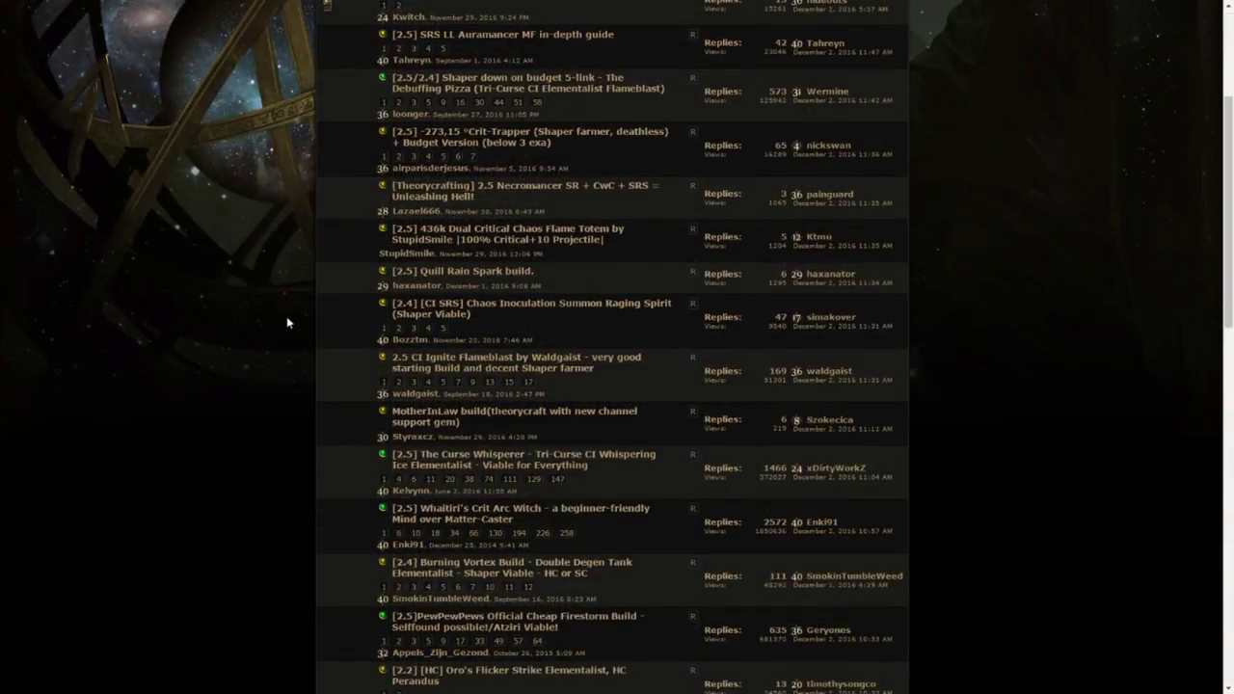
scroll(286, 323, down, 4)
scroll(286, 323, up, 2)
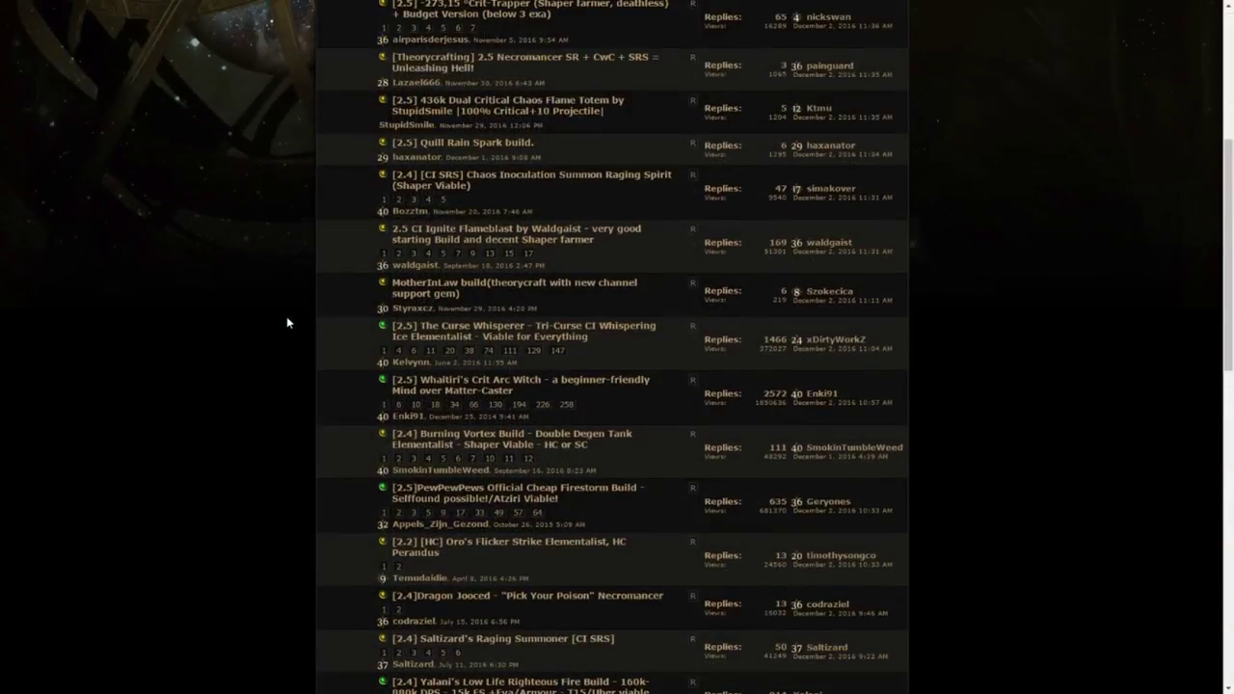
scroll(286, 323, down, 5)
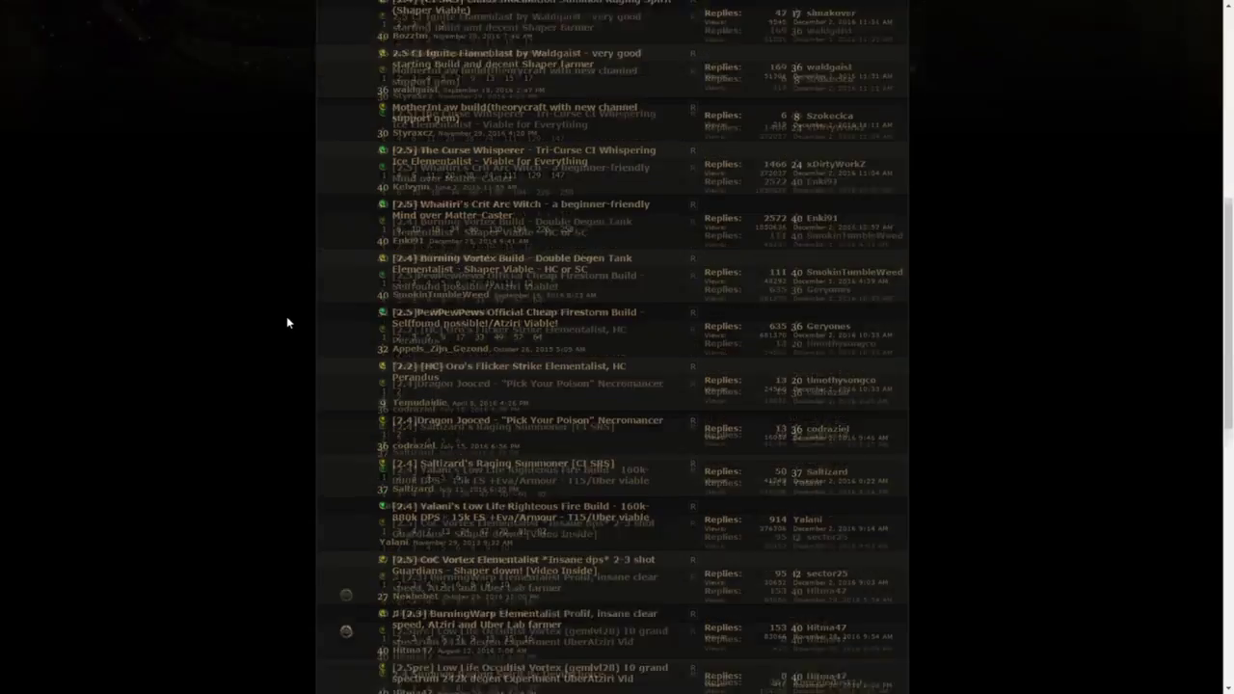